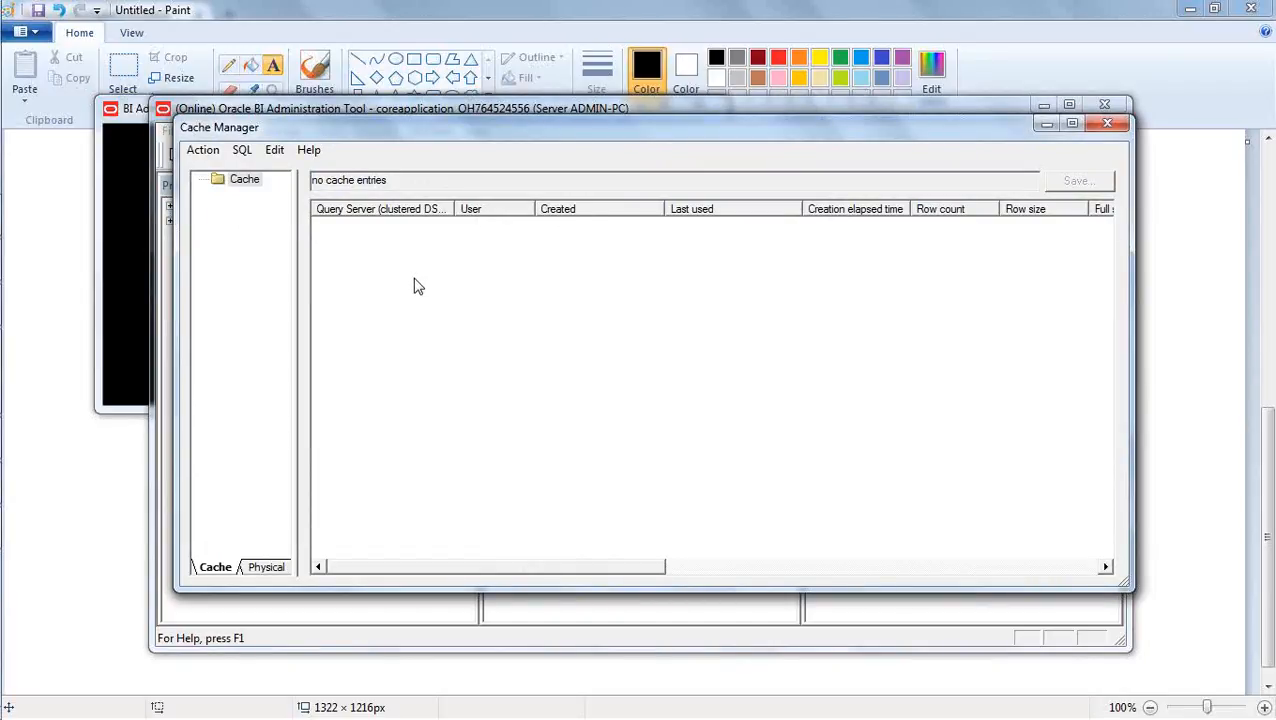
# - In Firefox, dismiss the Restart All confirmation and open localhost:7001/analytics/ in a new tab
pyautogui.moveTo(2, 400)
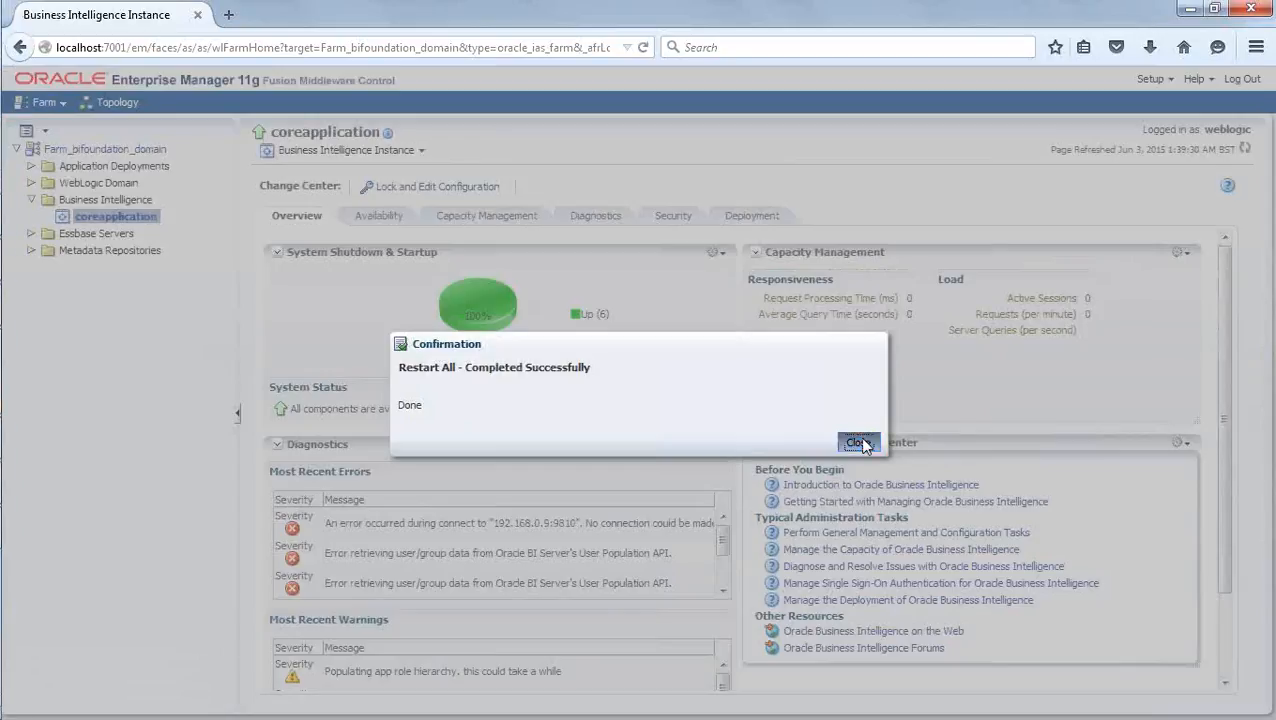
pyautogui.click(861, 444)
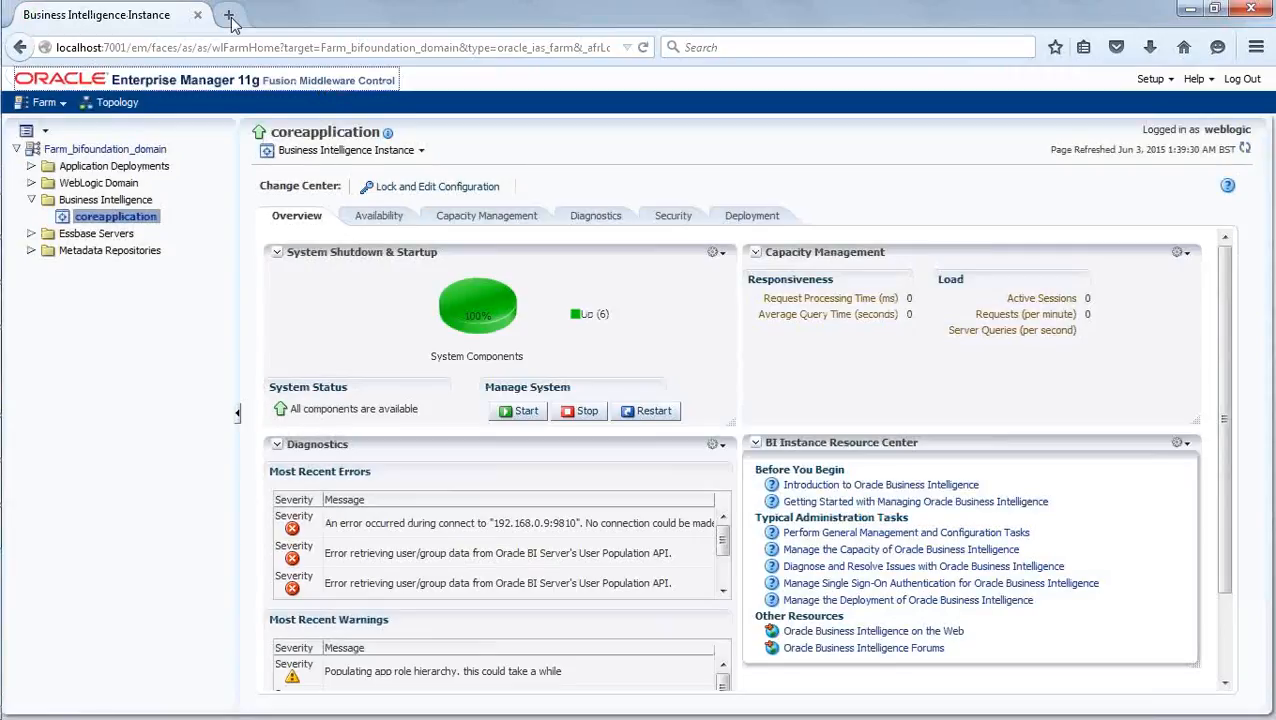
pyautogui.click(229, 16)
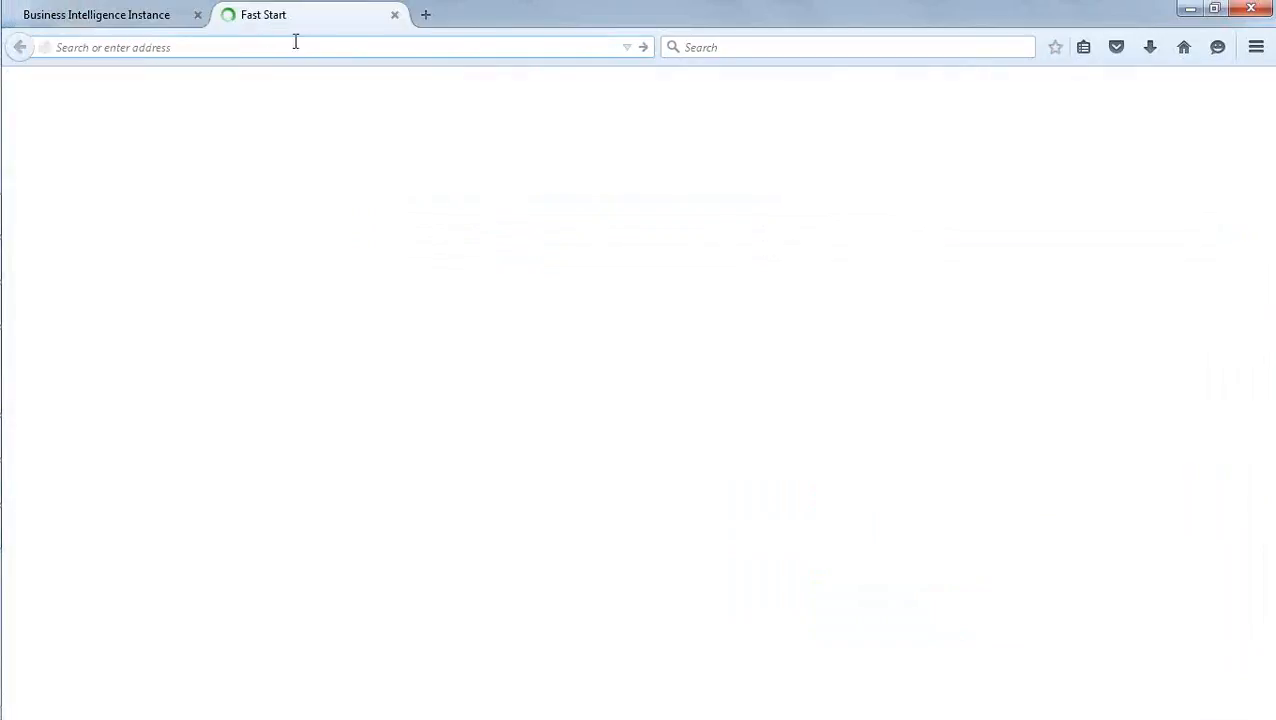
pyautogui.write('/an')
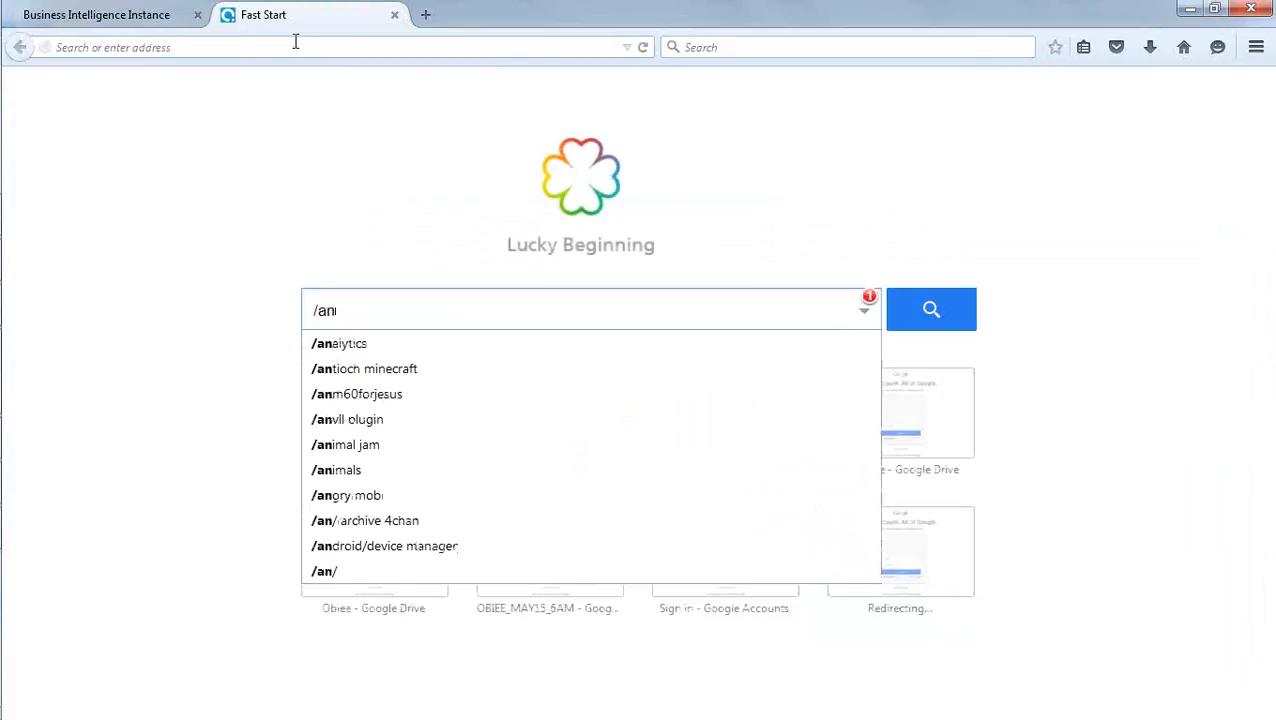
pyautogui.click(295, 42)
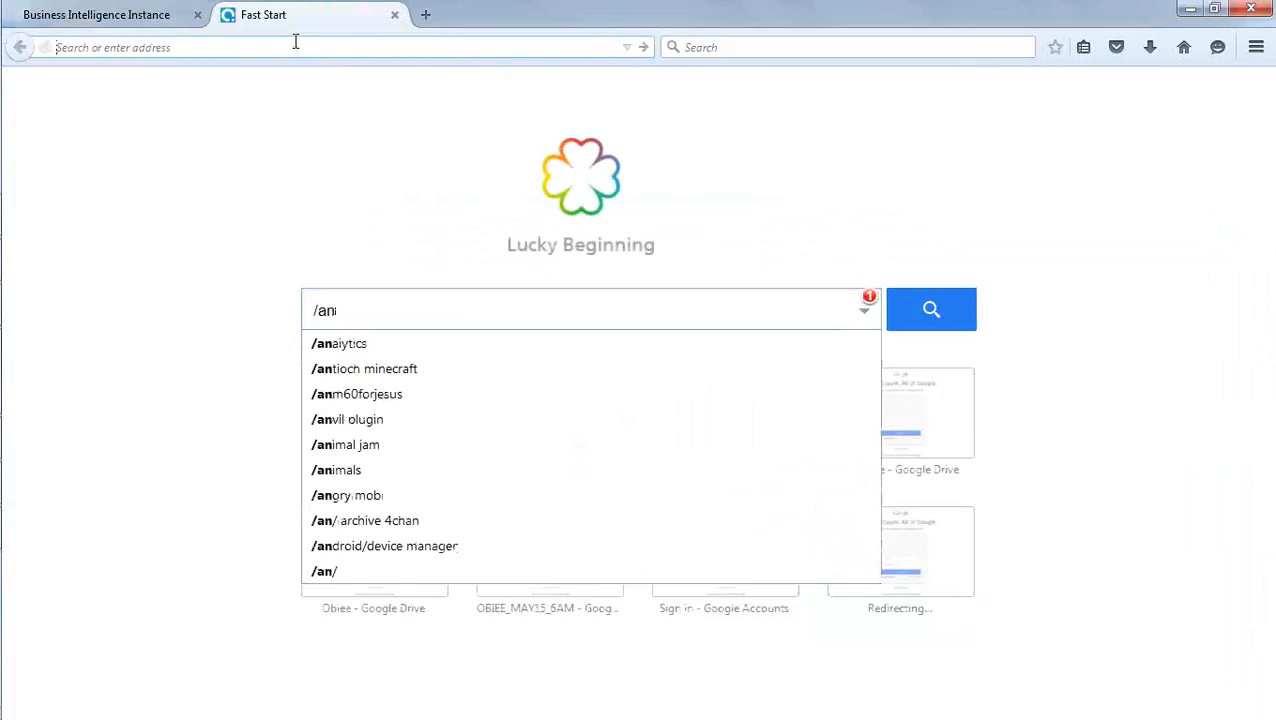
pyautogui.write('/an')
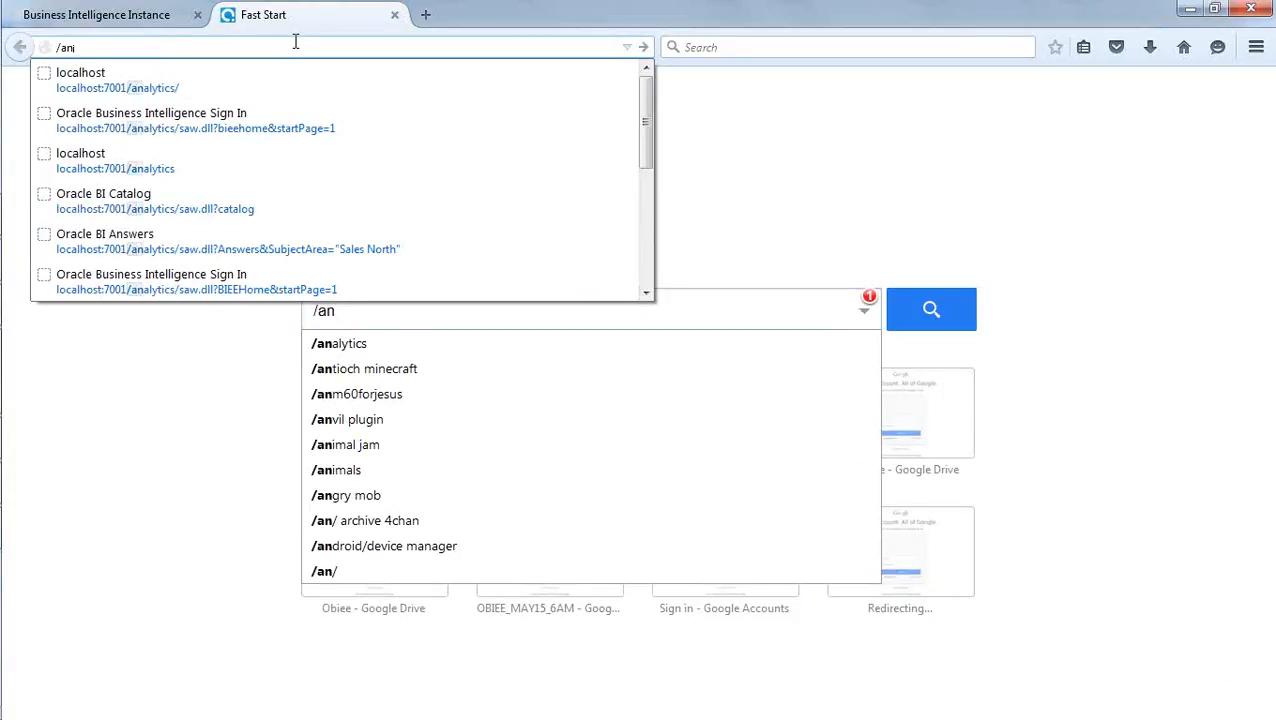
pyautogui.click(289, 72)
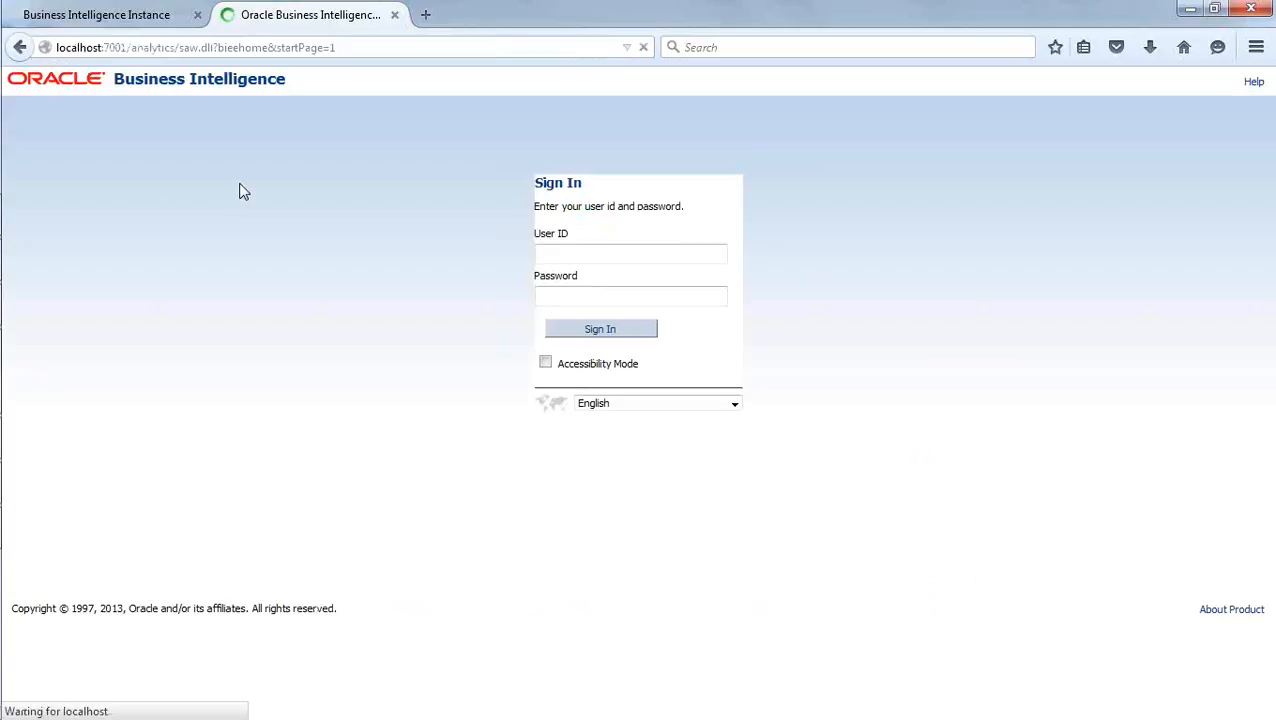
# - Sign in to Oracle Business Intelligence with the user ID weblogic
pyautogui.write('w')
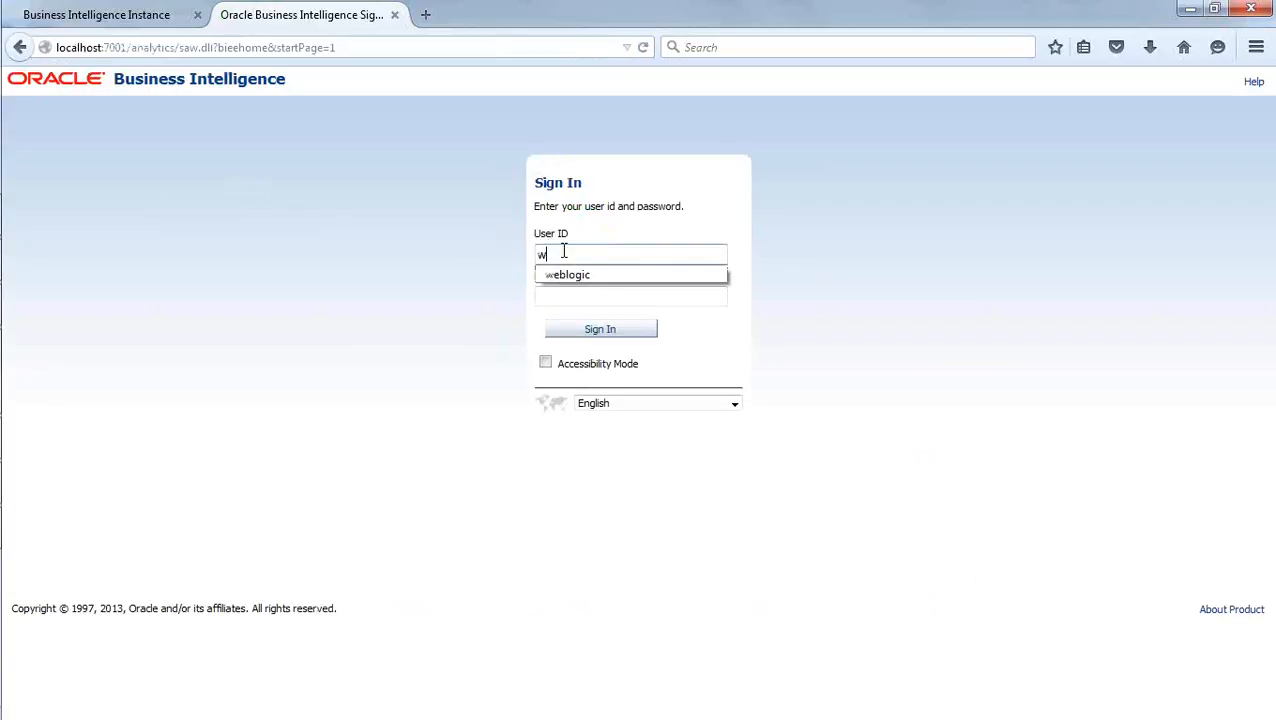
pyautogui.click(570, 275)
pyautogui.click(605, 329)
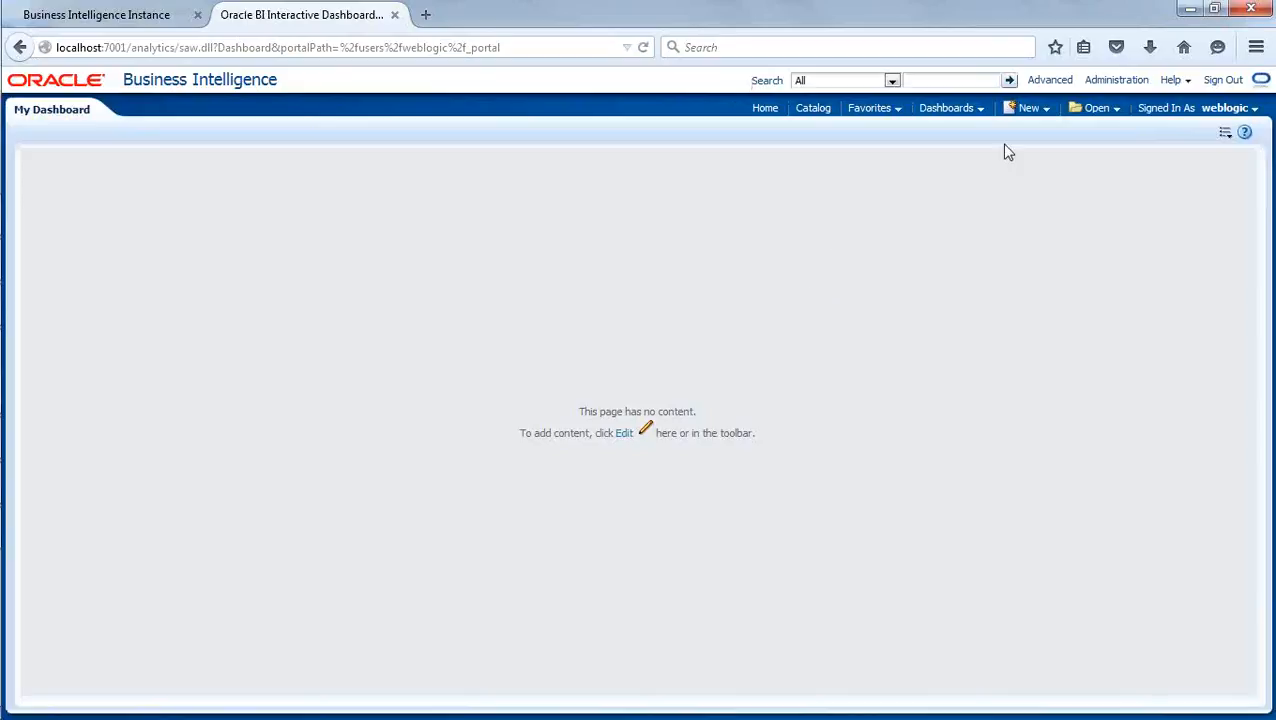
# - Open BrandReport from the Test folder under Shared Folders in the catalog
pyautogui.click(813, 109)
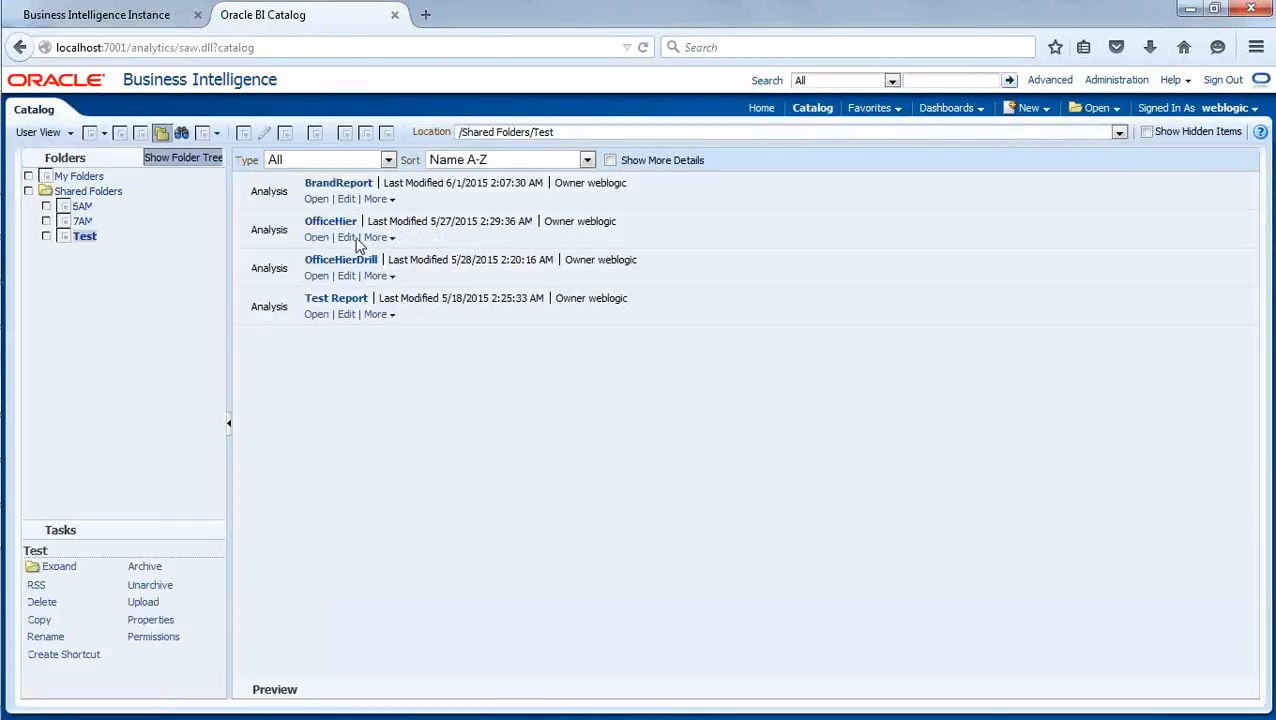
pyautogui.click(316, 205)
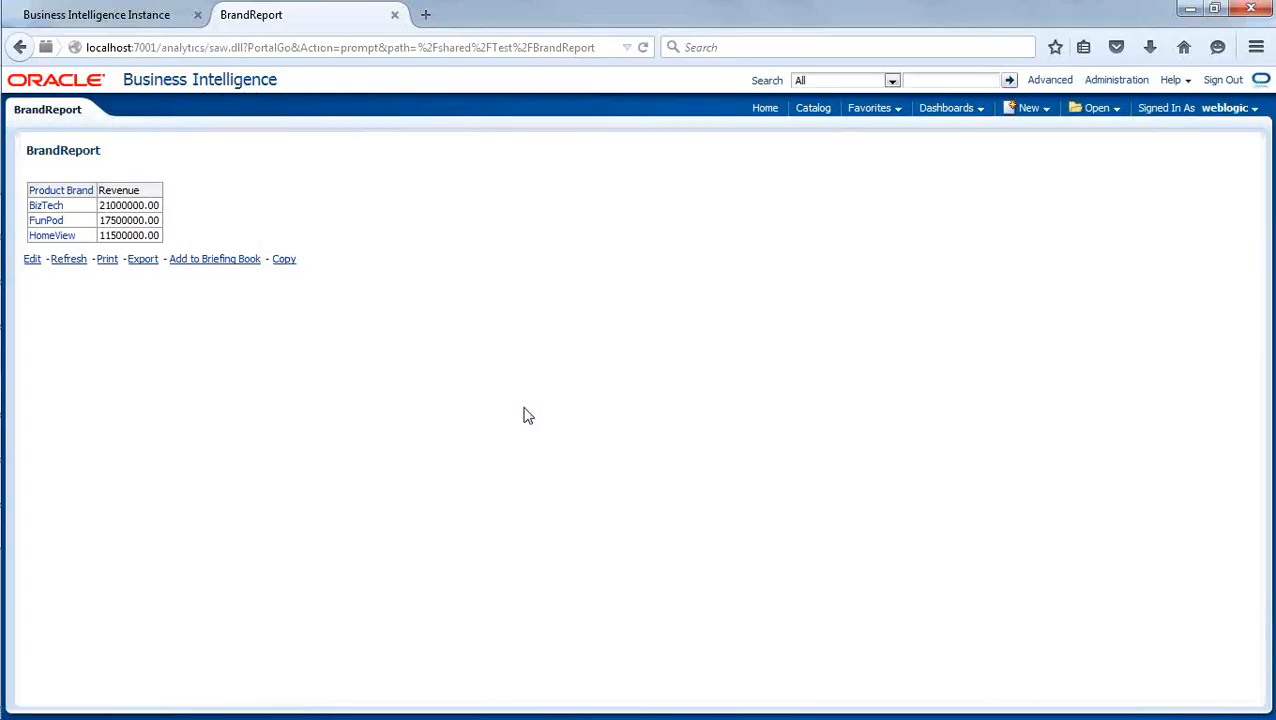
# - Switch to the Oracle BI Administration Tool and close and reopen the Cache Manager to reload its entries
pyautogui.moveTo(4, 484)
pyautogui.click(22, 526)
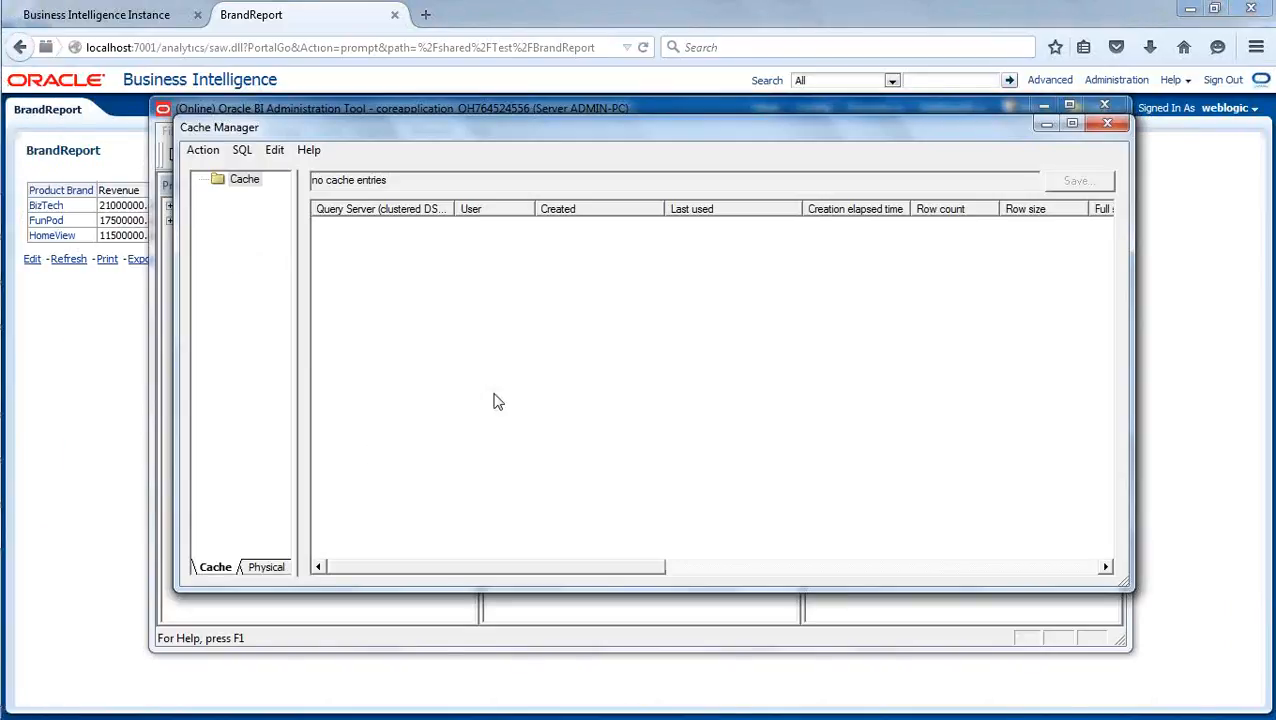
pyautogui.click(1107, 123)
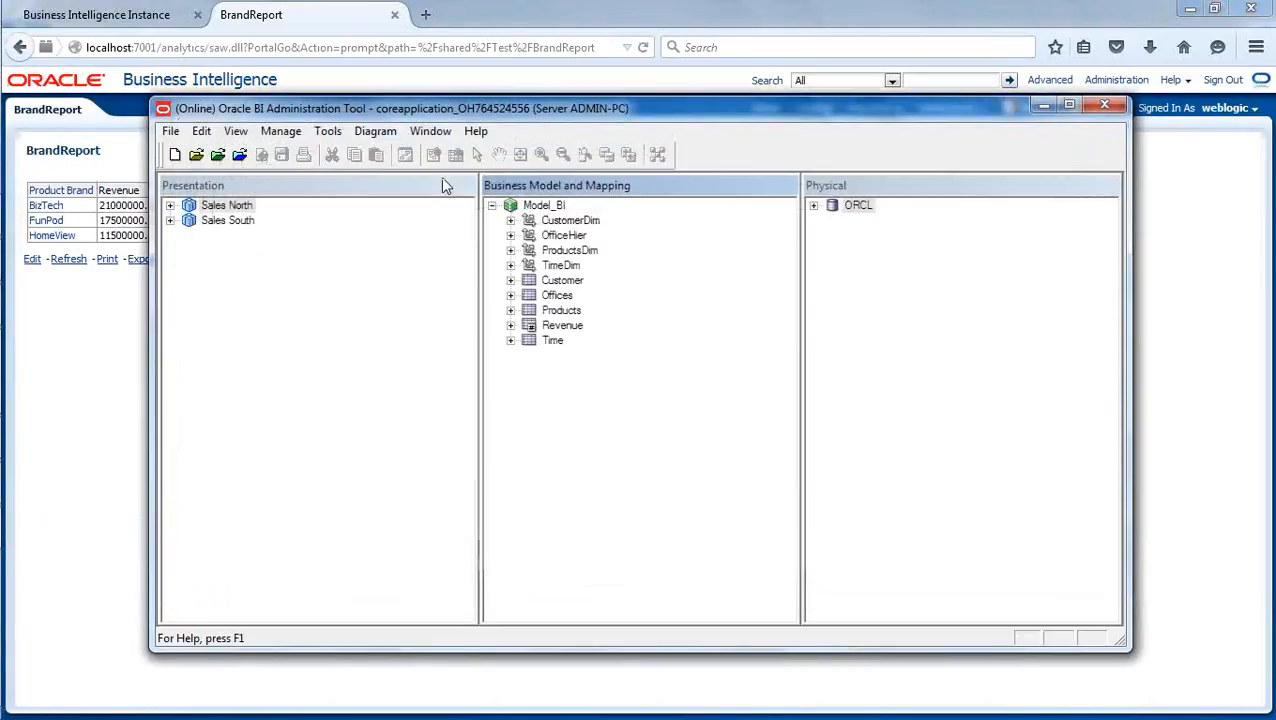
pyautogui.click(280, 131)
pyautogui.click(287, 187)
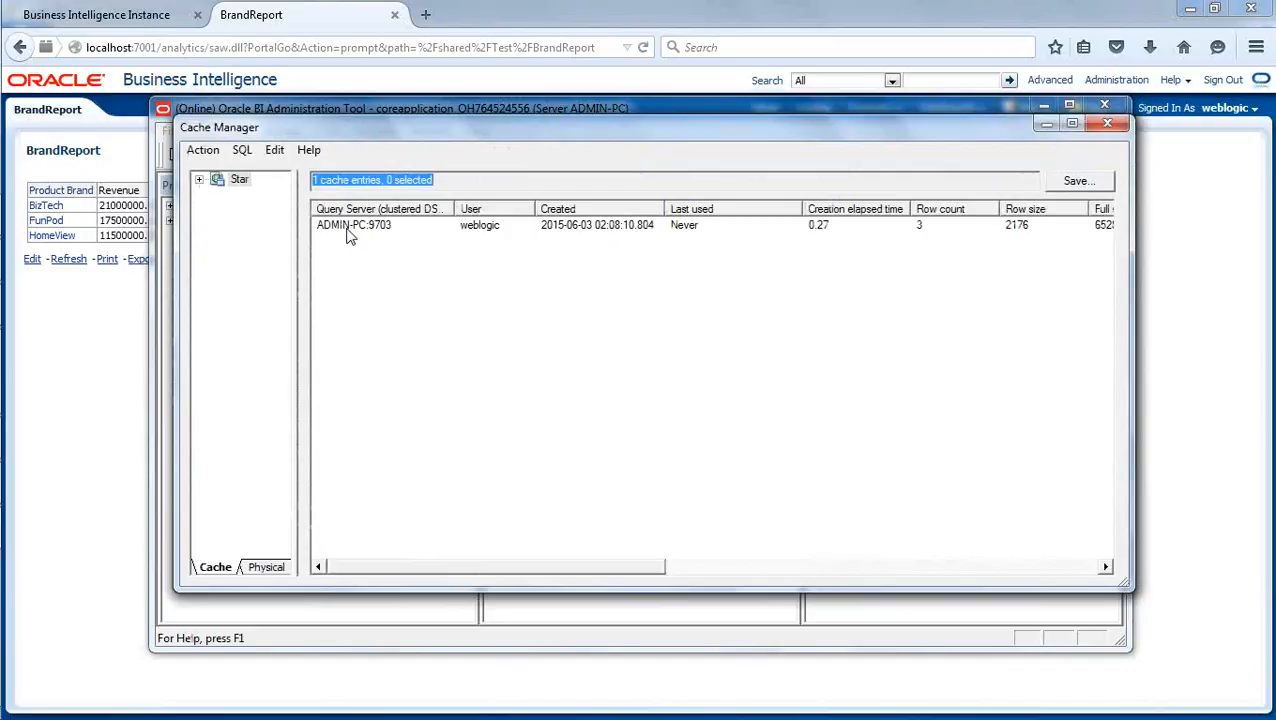
# - Examine the cache entry's details across all columns, including last used, logical request, use count, business model and SQL
pyautogui.click(686, 228)
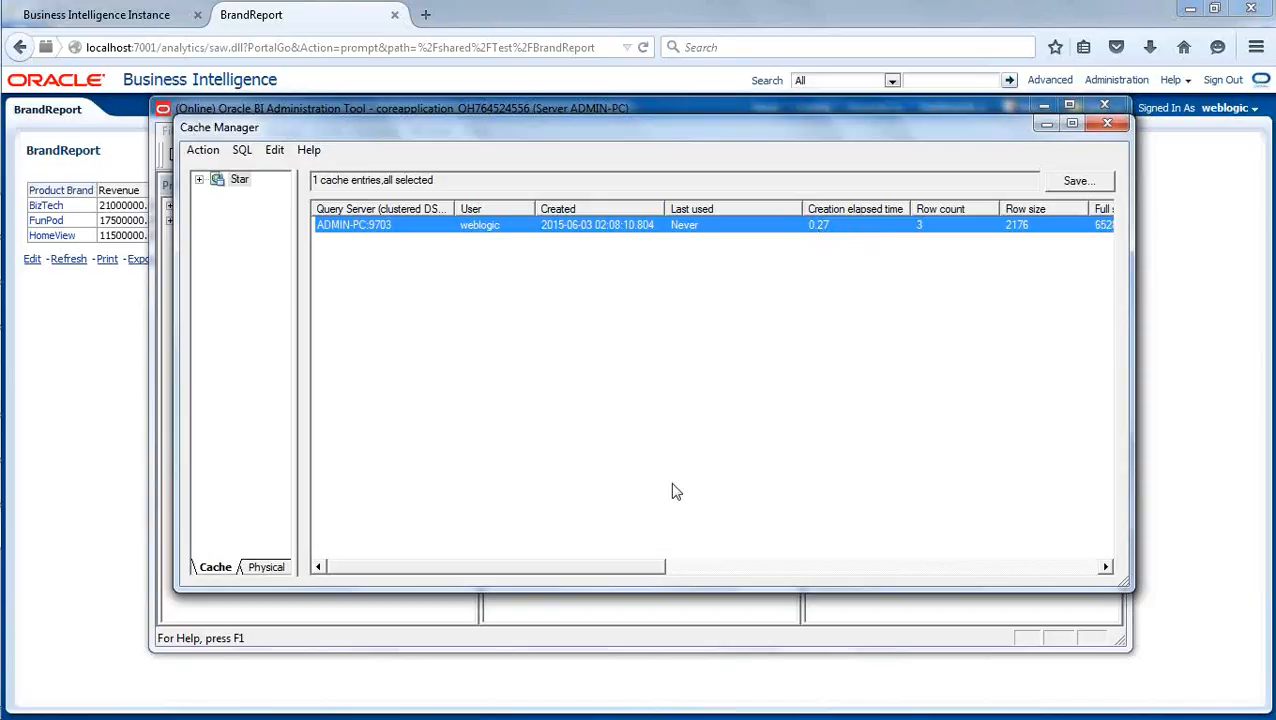
pyautogui.moveTo(612, 567); pyautogui.dragTo(716, 566)
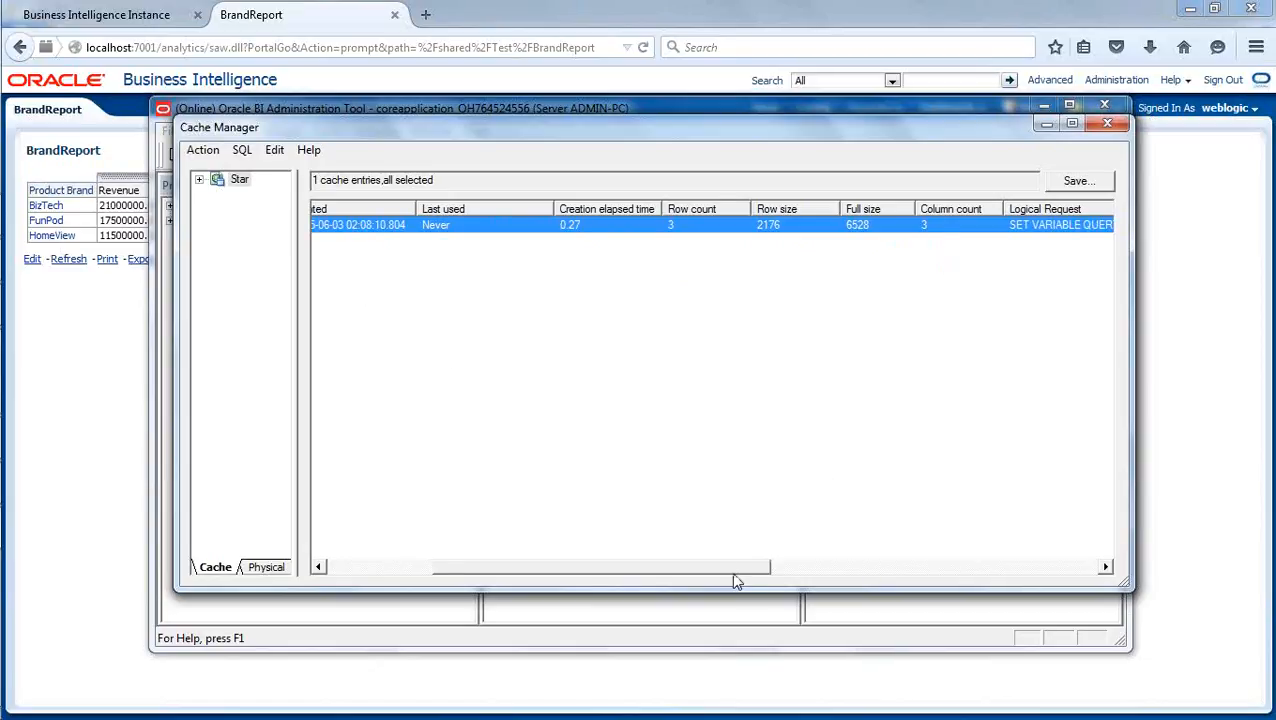
pyautogui.moveTo(723, 567); pyautogui.dragTo(875, 565)
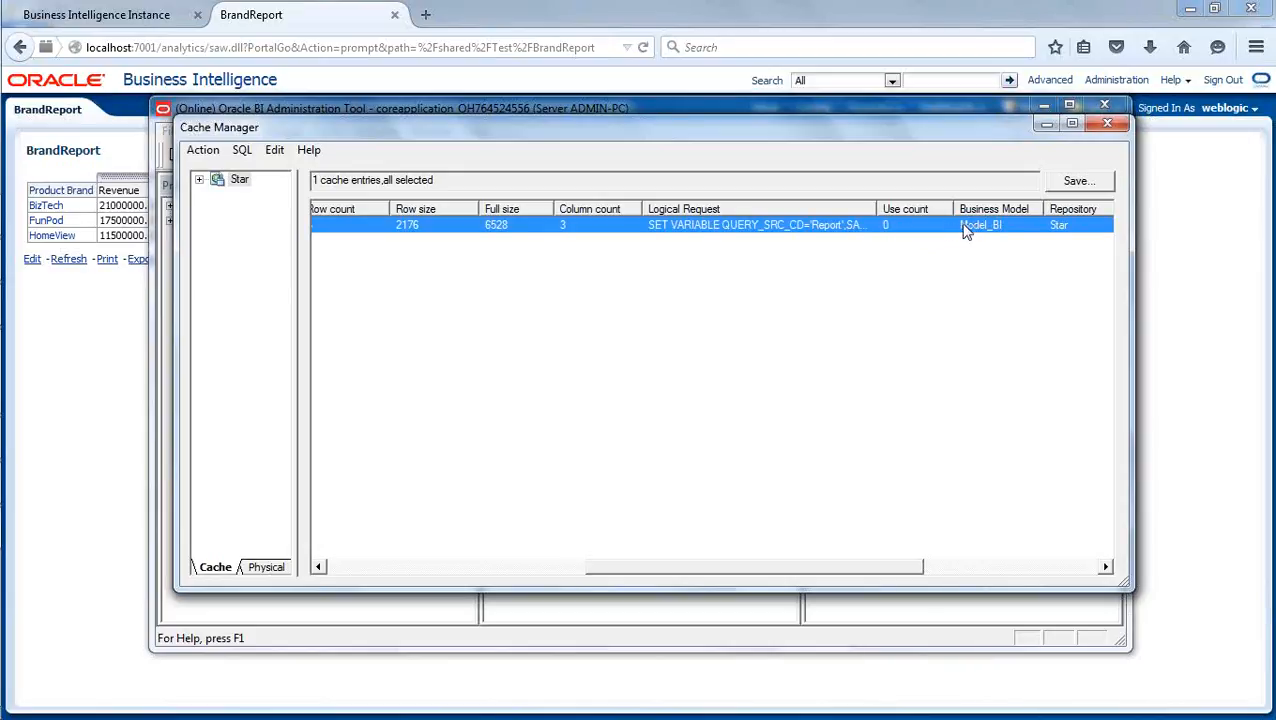
pyautogui.moveTo(911, 568); pyautogui.dragTo(1116, 551)
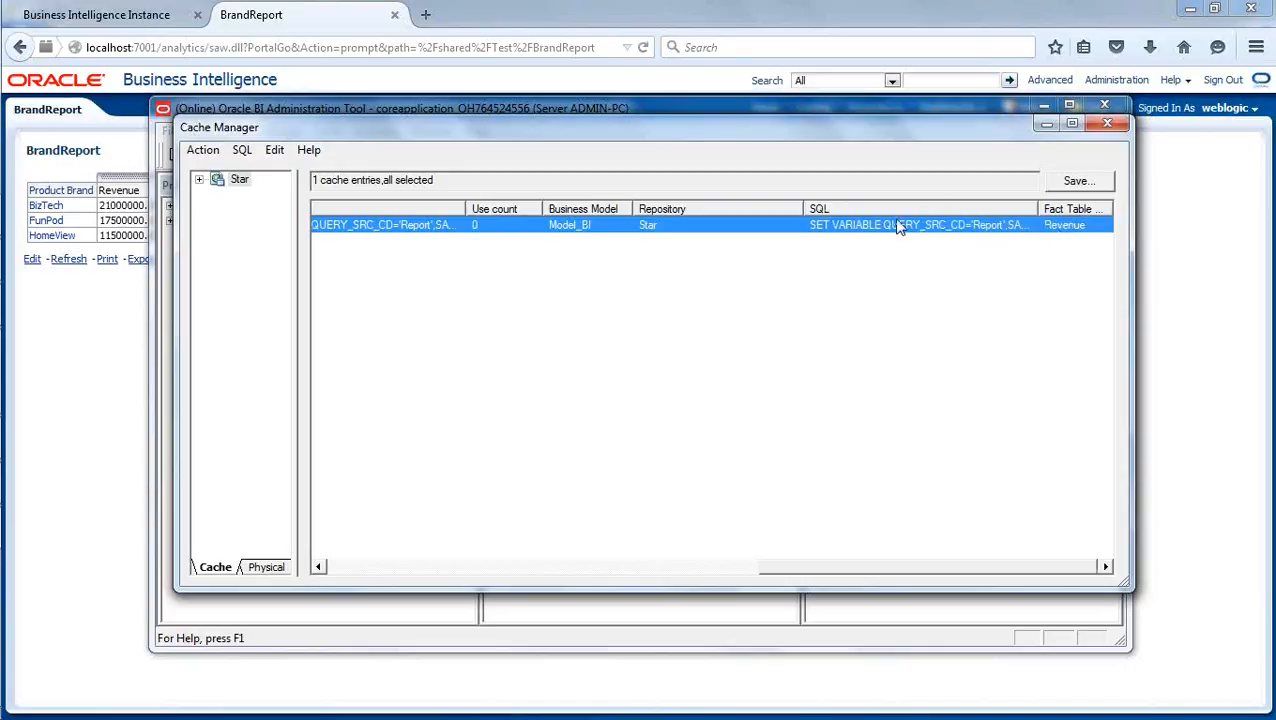
pyautogui.moveTo(947, 567); pyautogui.dragTo(484, 571)
pyautogui.click(482, 464)
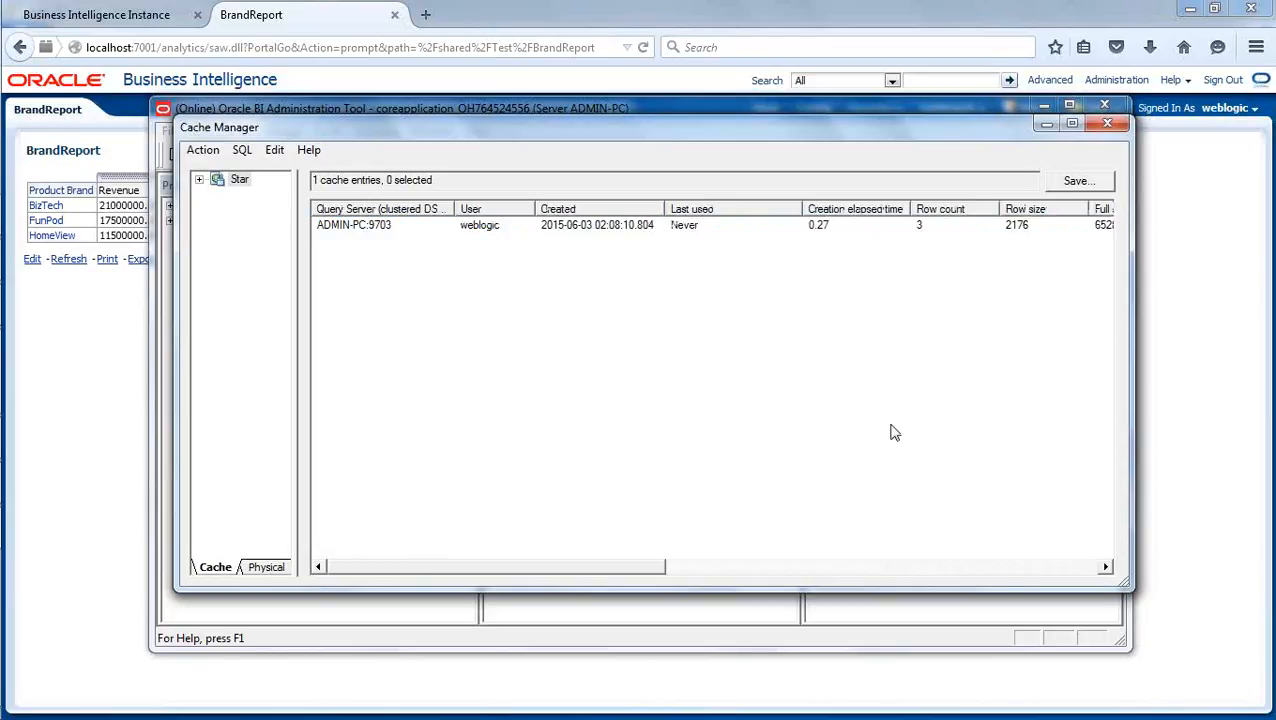
# - Switch back to Firefox and refresh BrandReport twice
pyautogui.click(1227, 383)
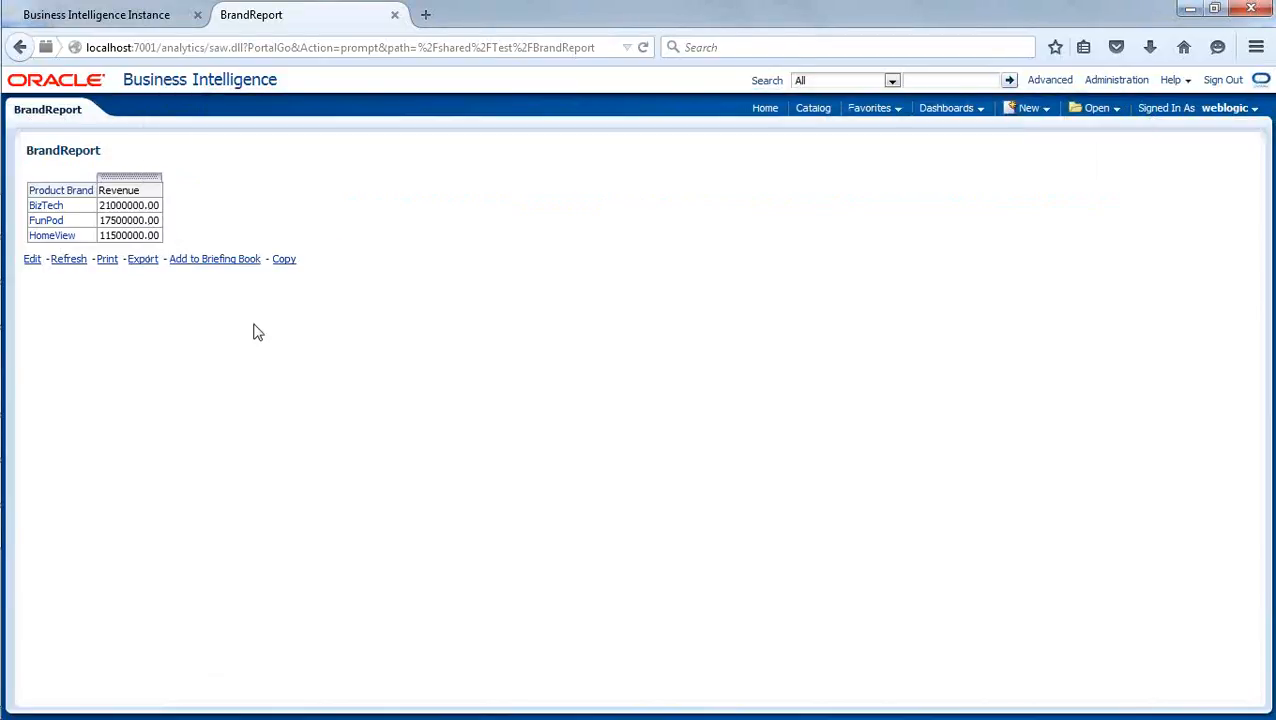
pyautogui.click(69, 261)
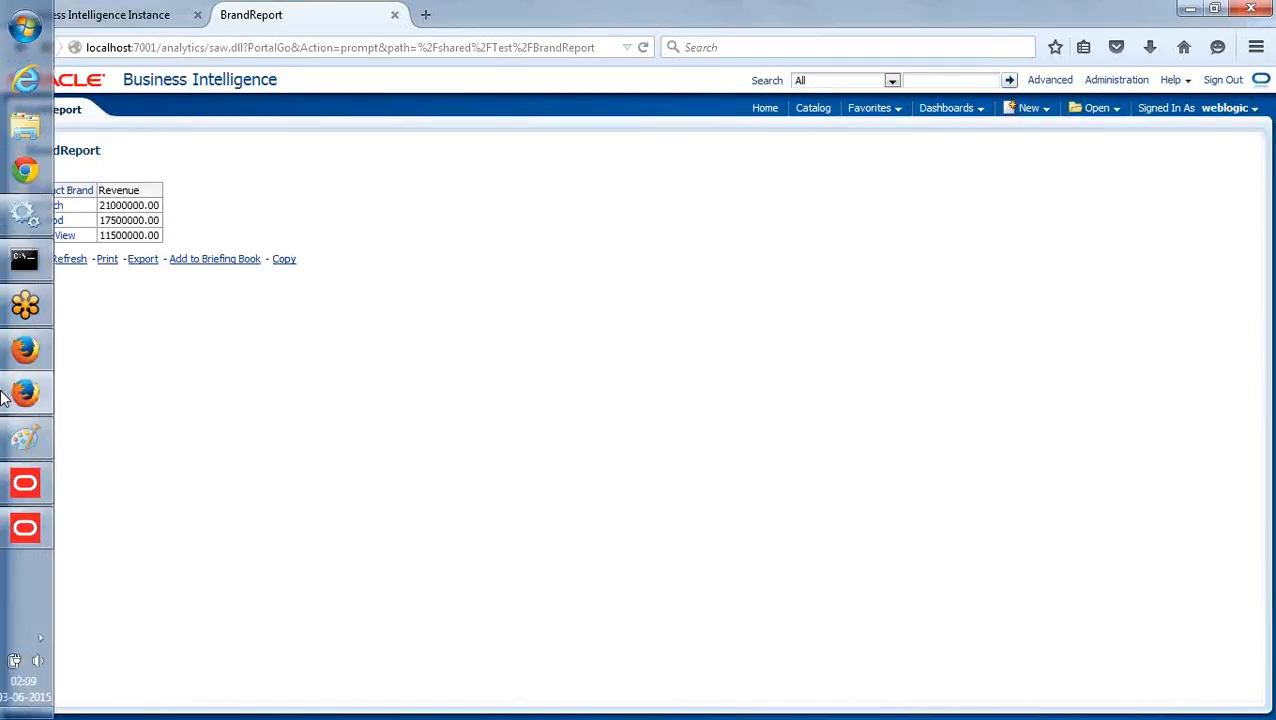
pyautogui.click(75, 263)
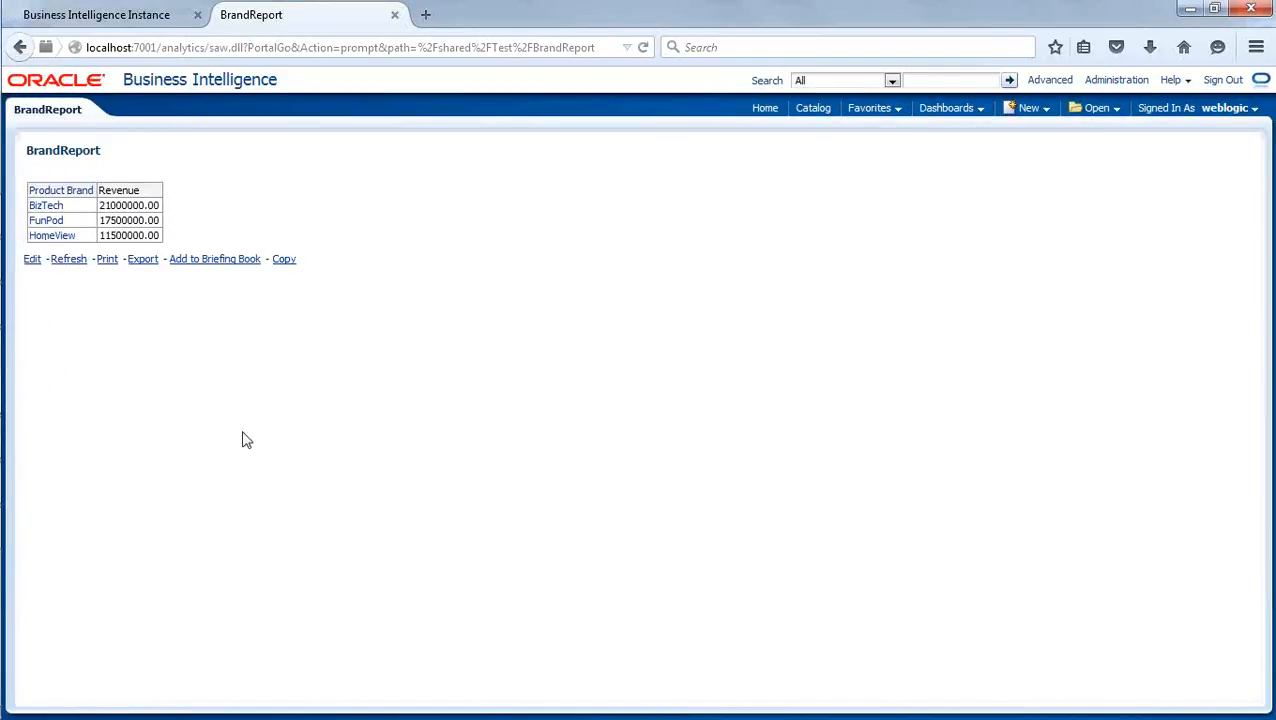
# - Return to the Oracle BI Administration Tool and reopen the Cache Manager to update the BrandReport entry's usage data
pyautogui.moveTo(2, 460)
pyautogui.click(28, 528)
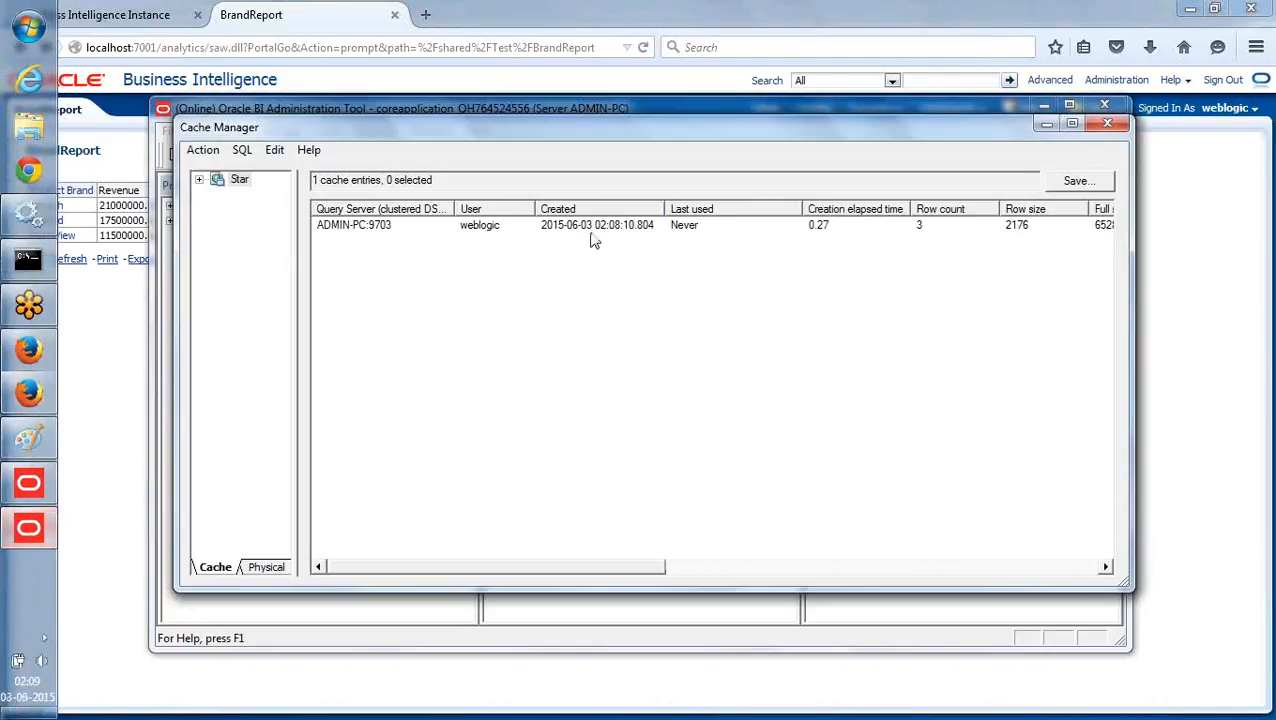
pyautogui.click(1107, 126)
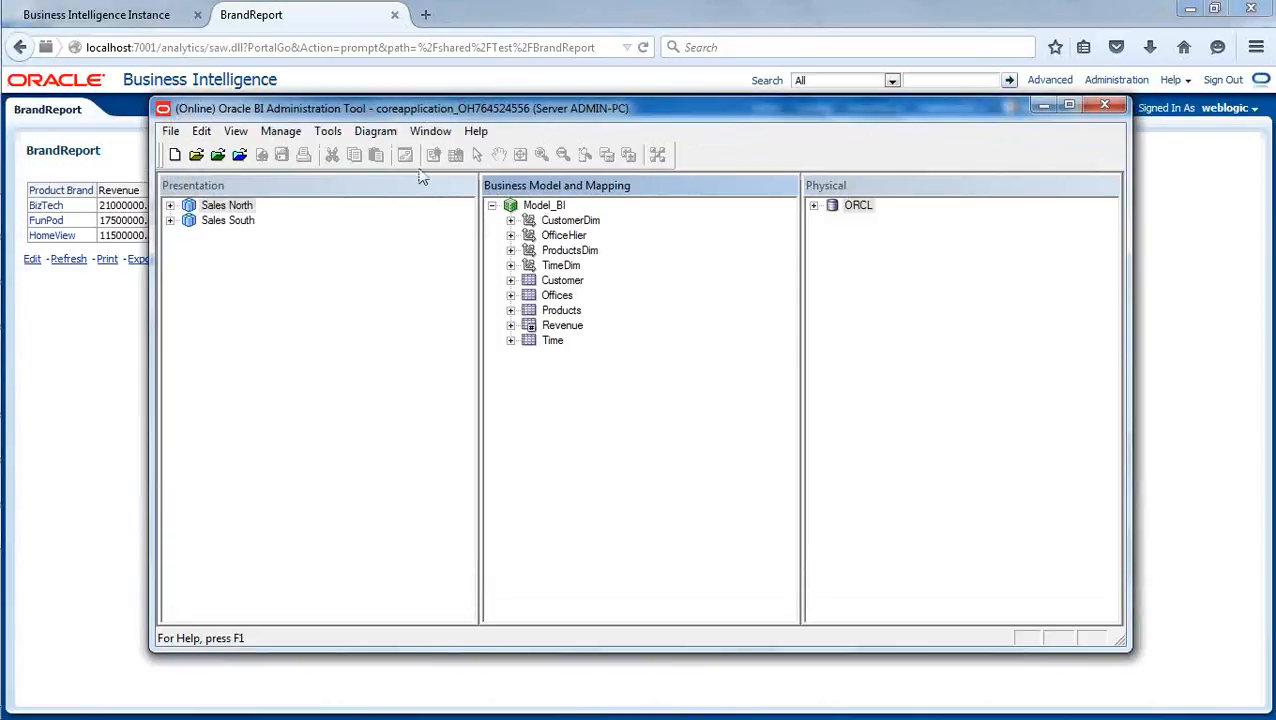
pyautogui.click(282, 131)
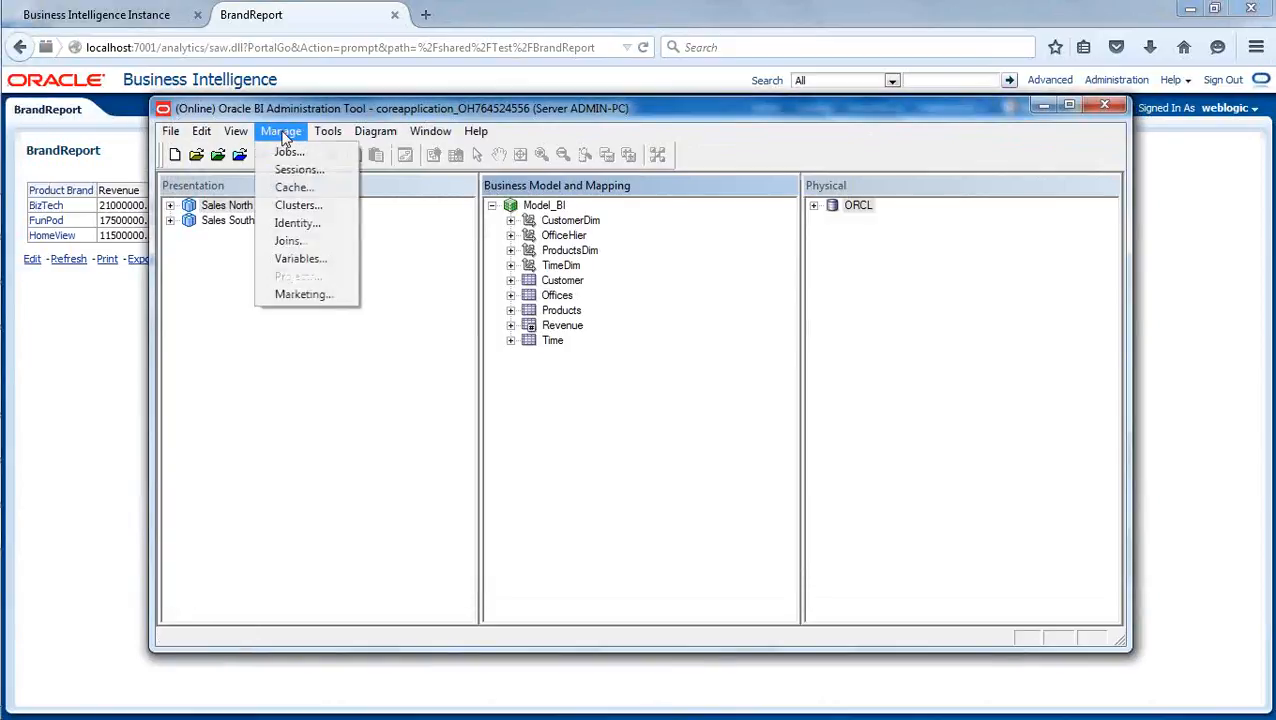
pyautogui.click(323, 188)
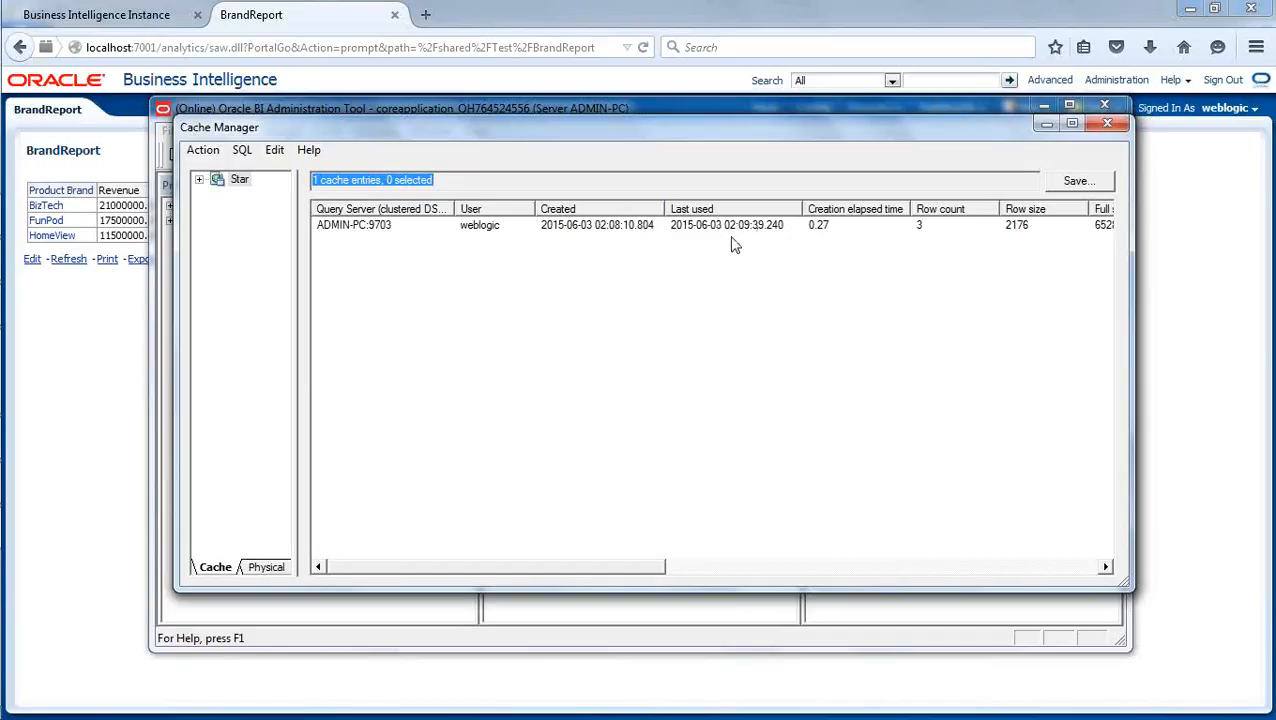
# - Check the cache entry's use count and last used time
pyautogui.moveTo(632, 573); pyautogui.dragTo(849, 538)
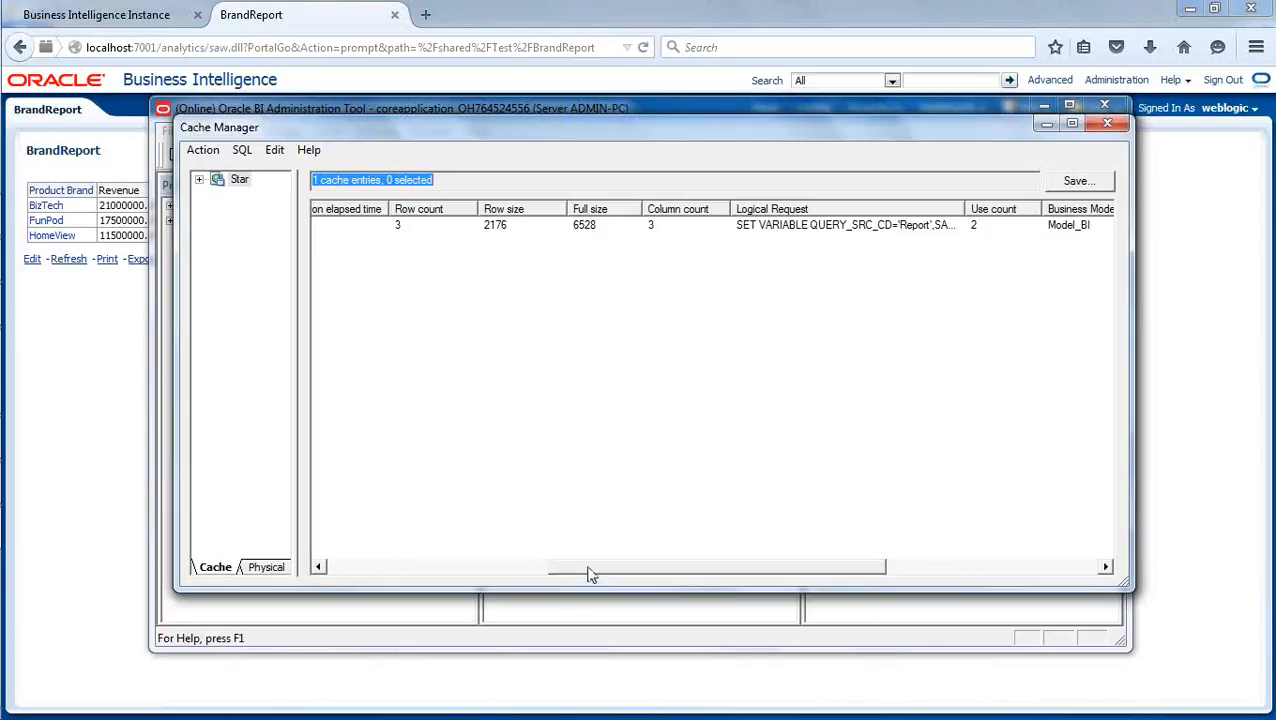
pyautogui.moveTo(593, 569); pyautogui.dragTo(365, 584)
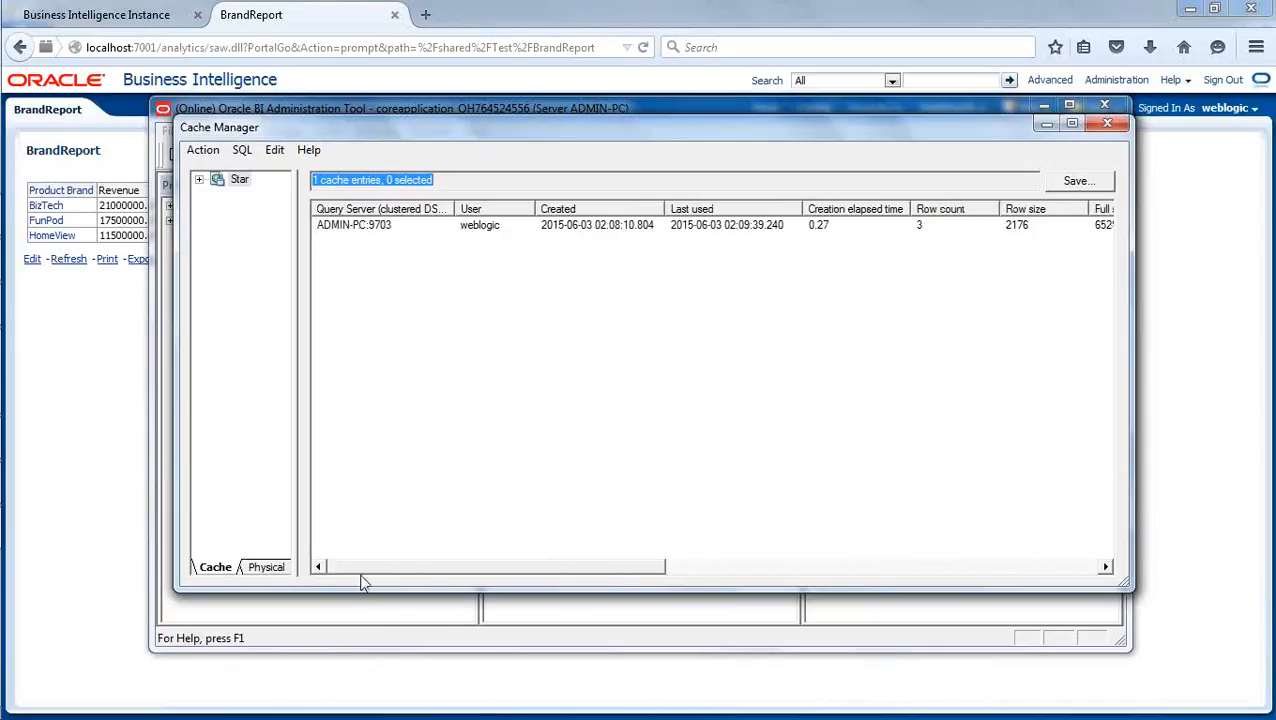
pyautogui.click(434, 438)
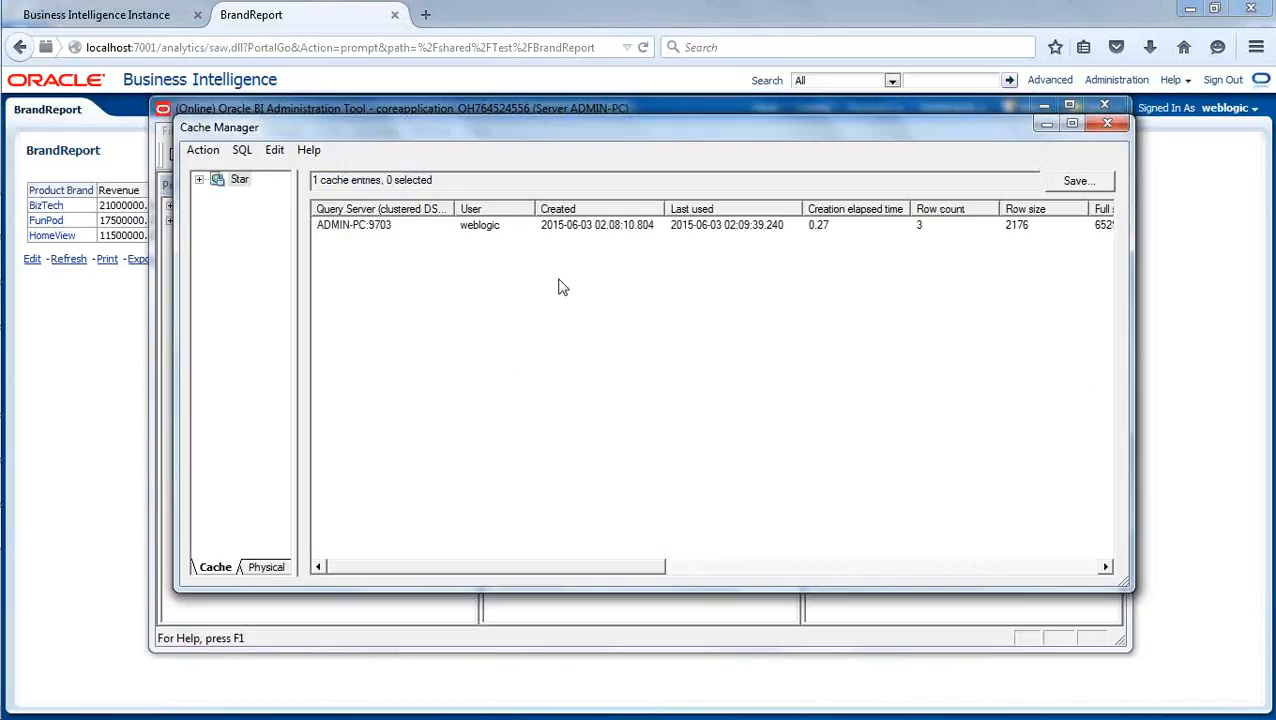
pyautogui.click(59, 393)
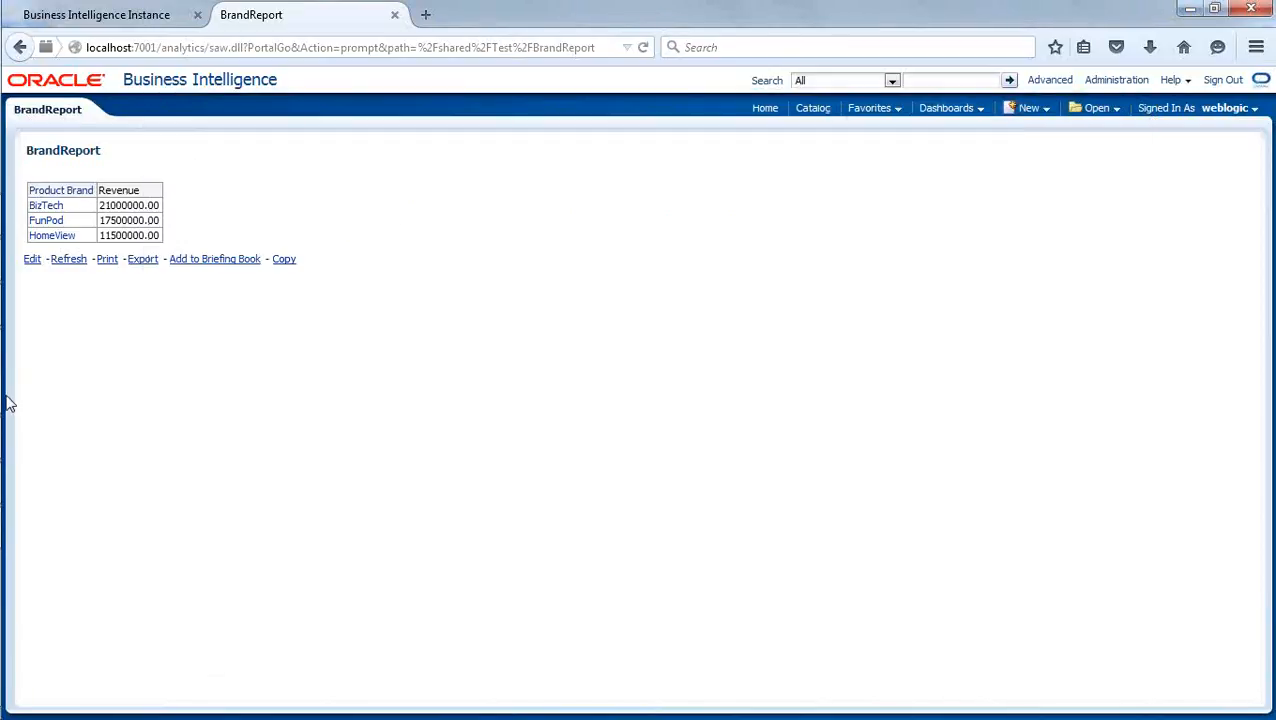
pyautogui.moveTo(4, 425)
pyautogui.click(48, 524)
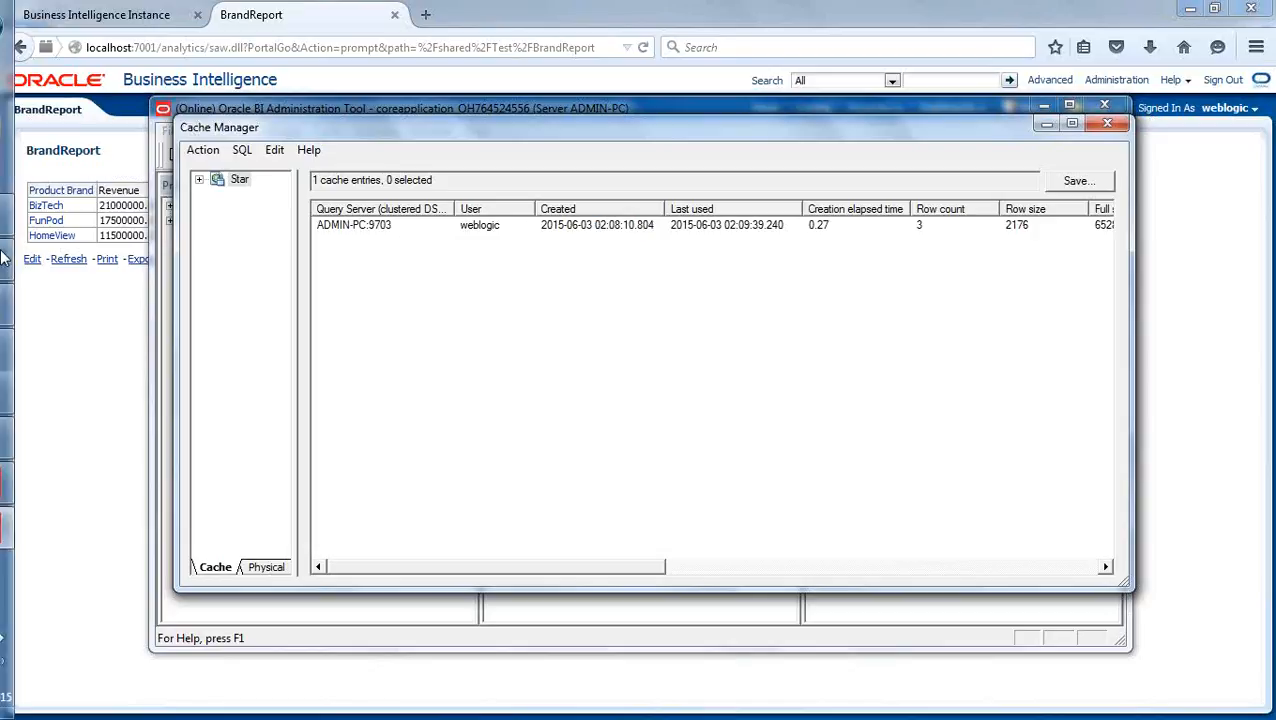
# - Switch to Windows Explorer and open the folder C:\OracleBI\instances\instance2\bifoundation\OracleBIServerComponent\coreapplication_obis1\cache
pyautogui.moveTo(4, 285)
pyautogui.click(30, 122)
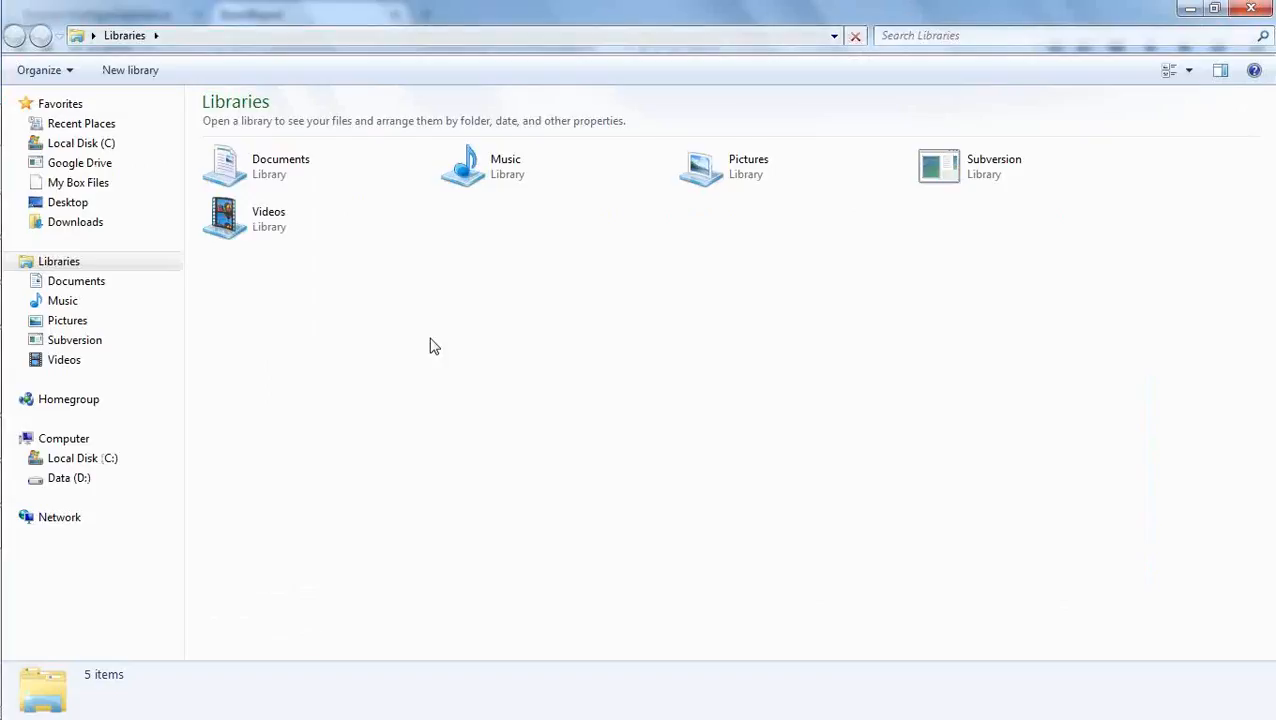
pyautogui.click(105, 461)
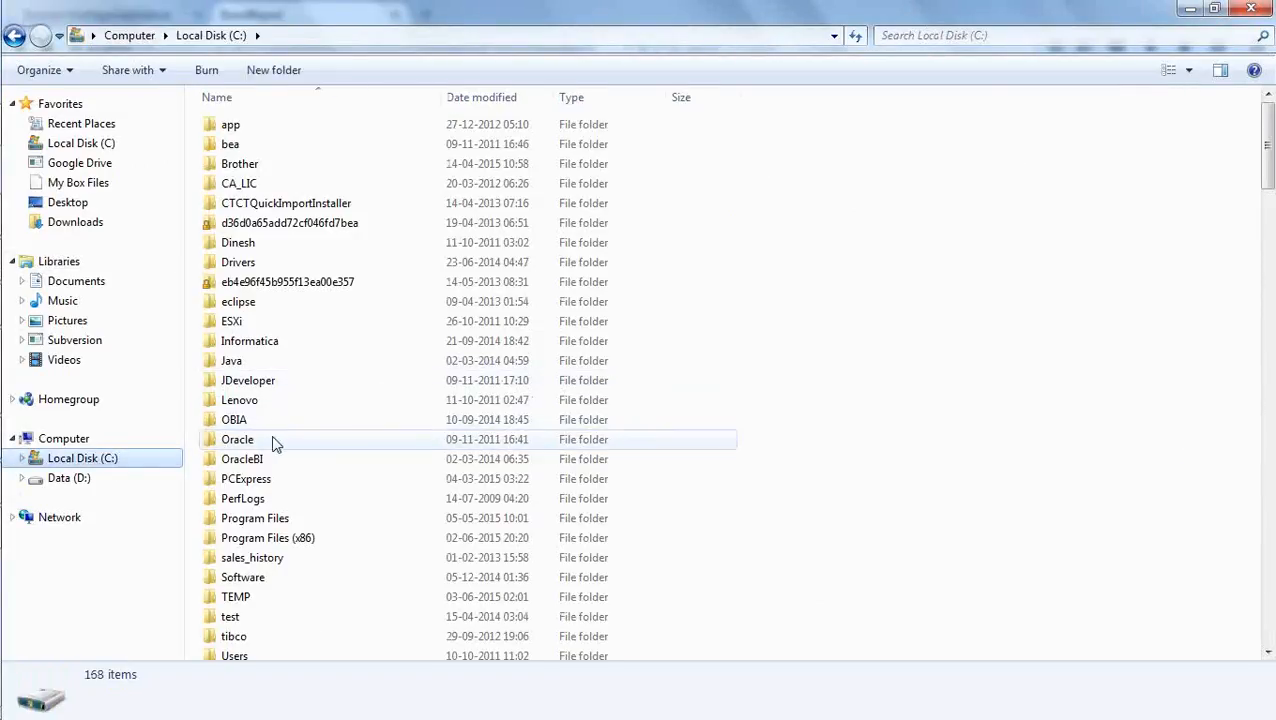
pyautogui.doubleClick(245, 459)
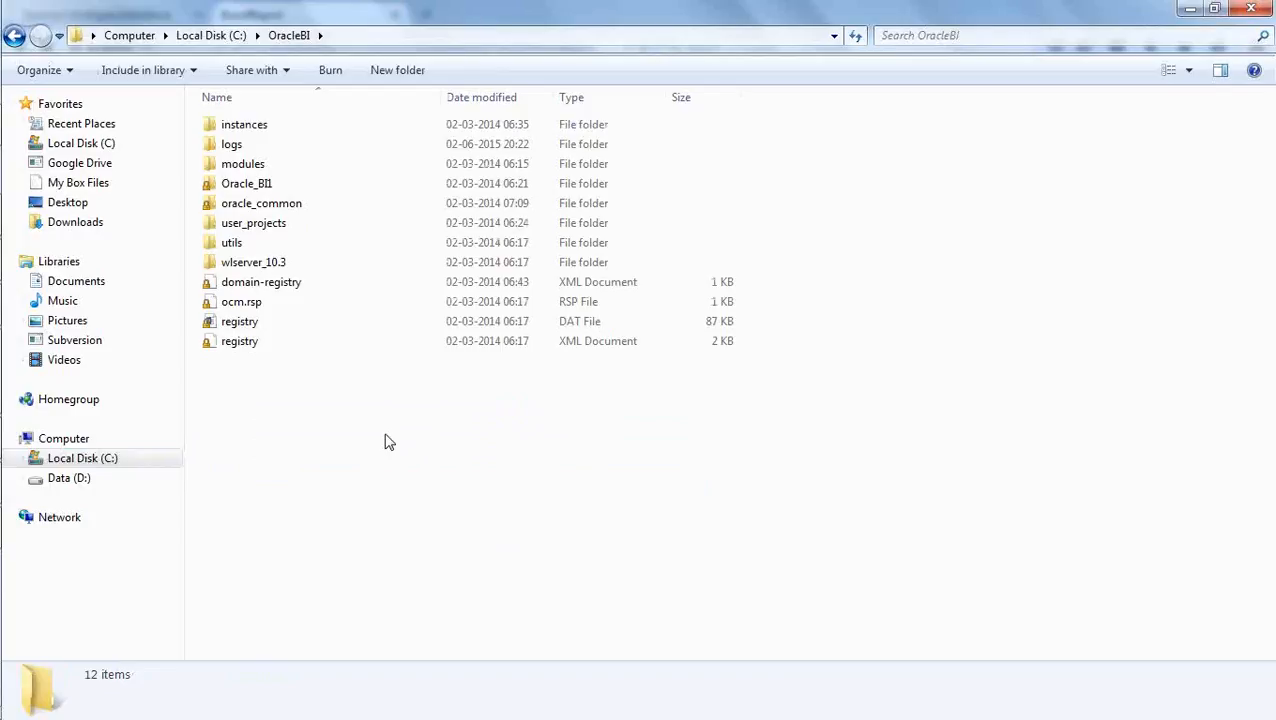
pyautogui.doubleClick(260, 126)
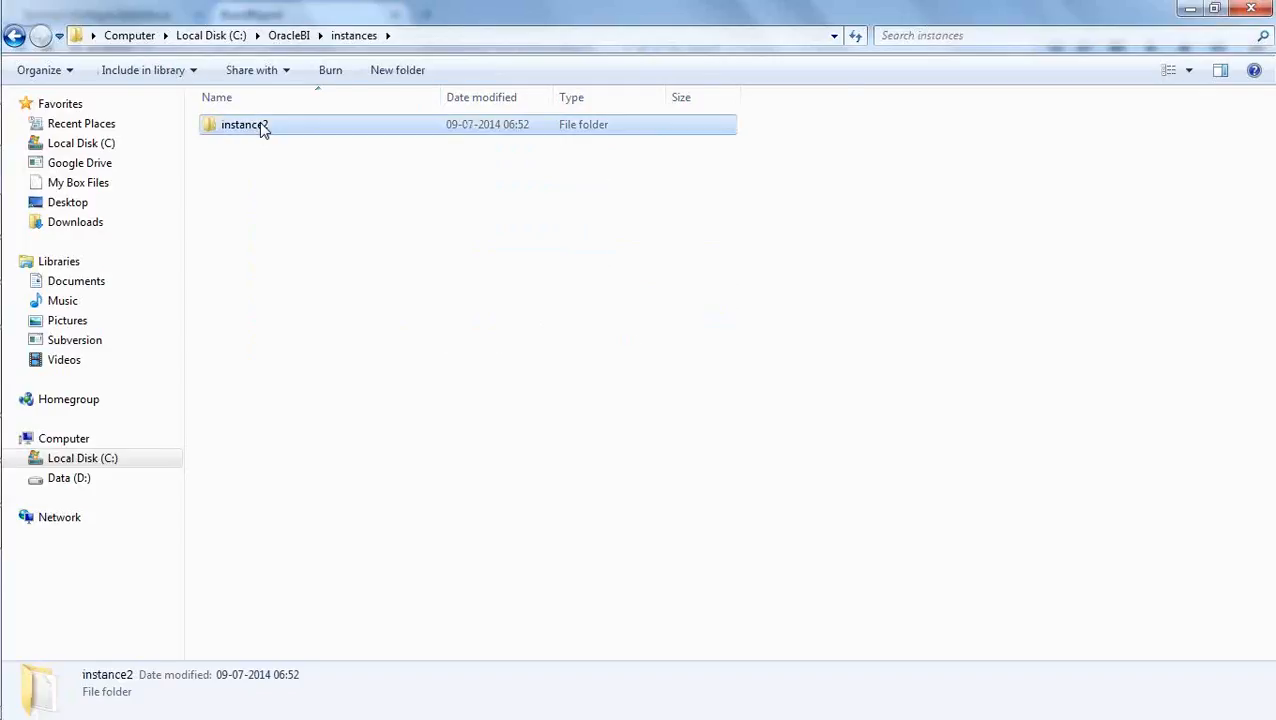
pyautogui.doubleClick(262, 128)
pyautogui.doubleClick(270, 146)
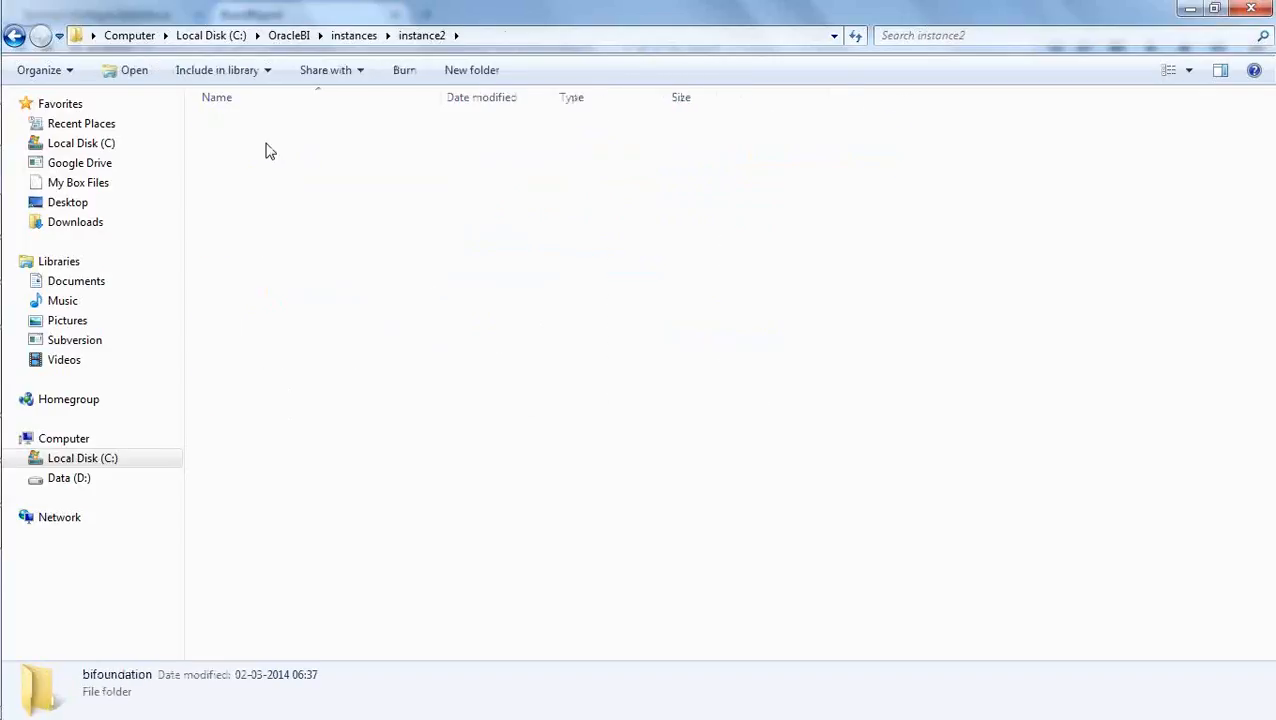
pyautogui.doubleClick(313, 245)
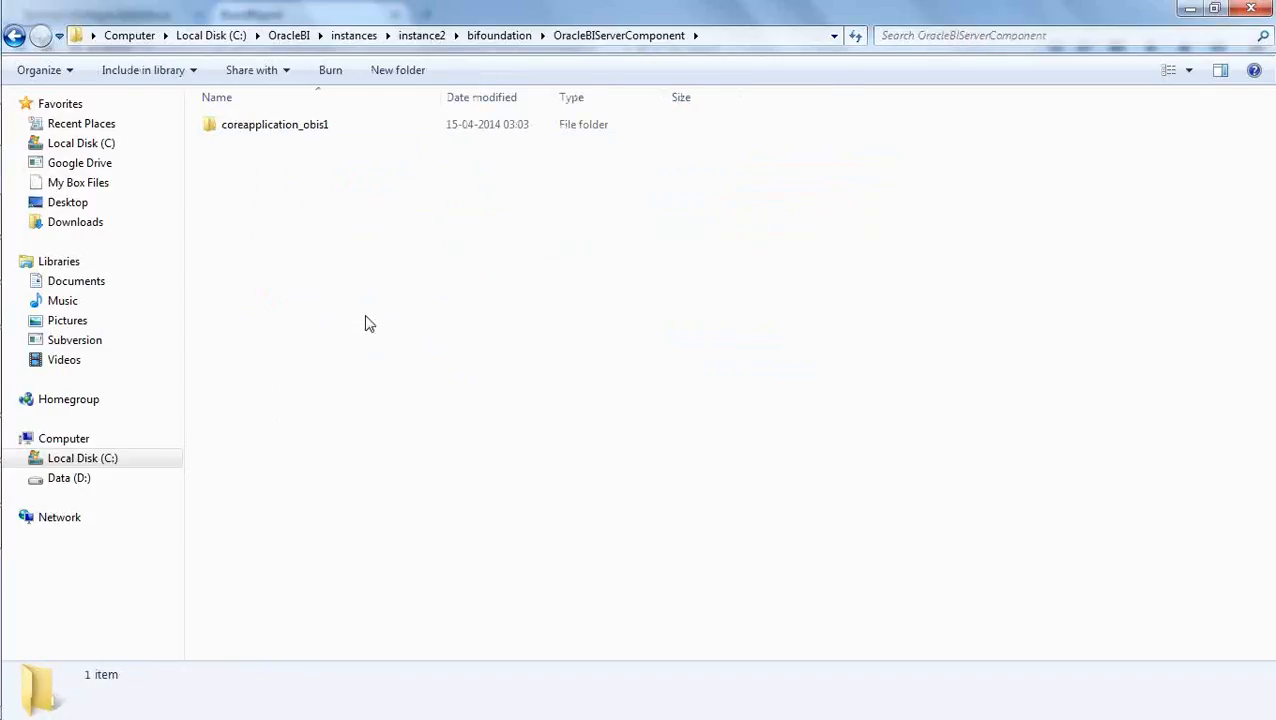
pyautogui.doubleClick(313, 130)
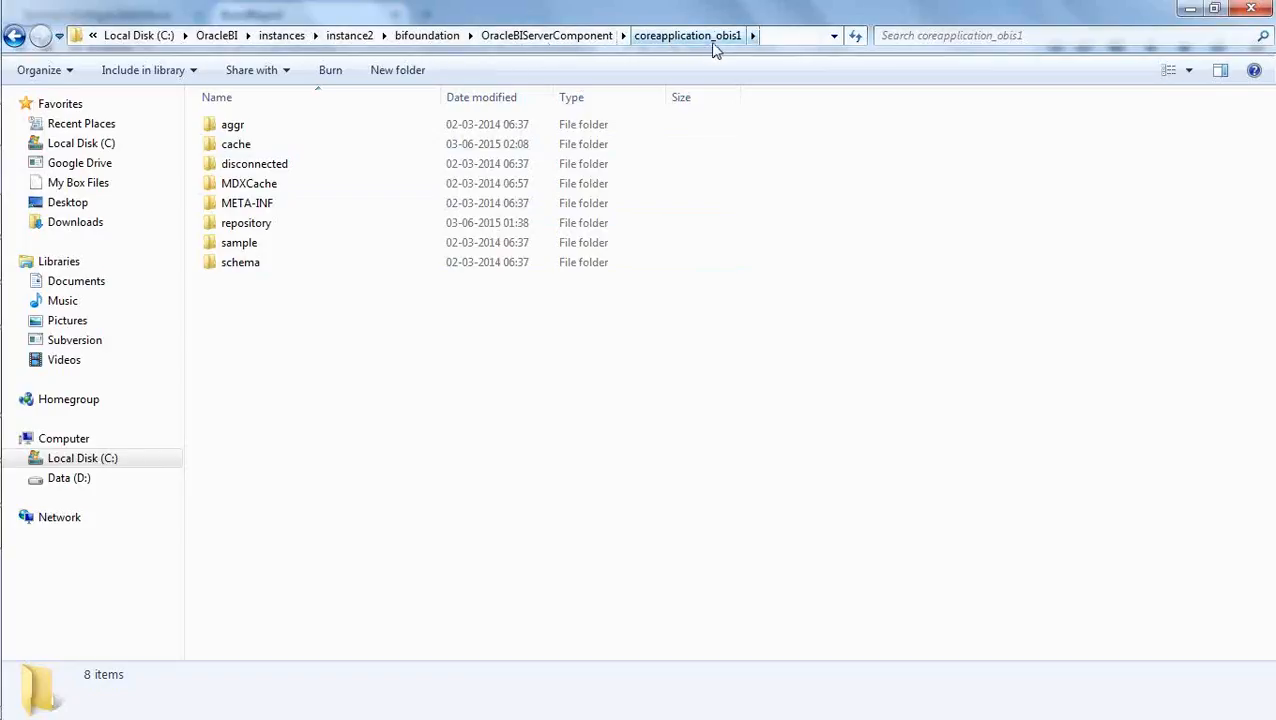
pyautogui.doubleClick(252, 152)
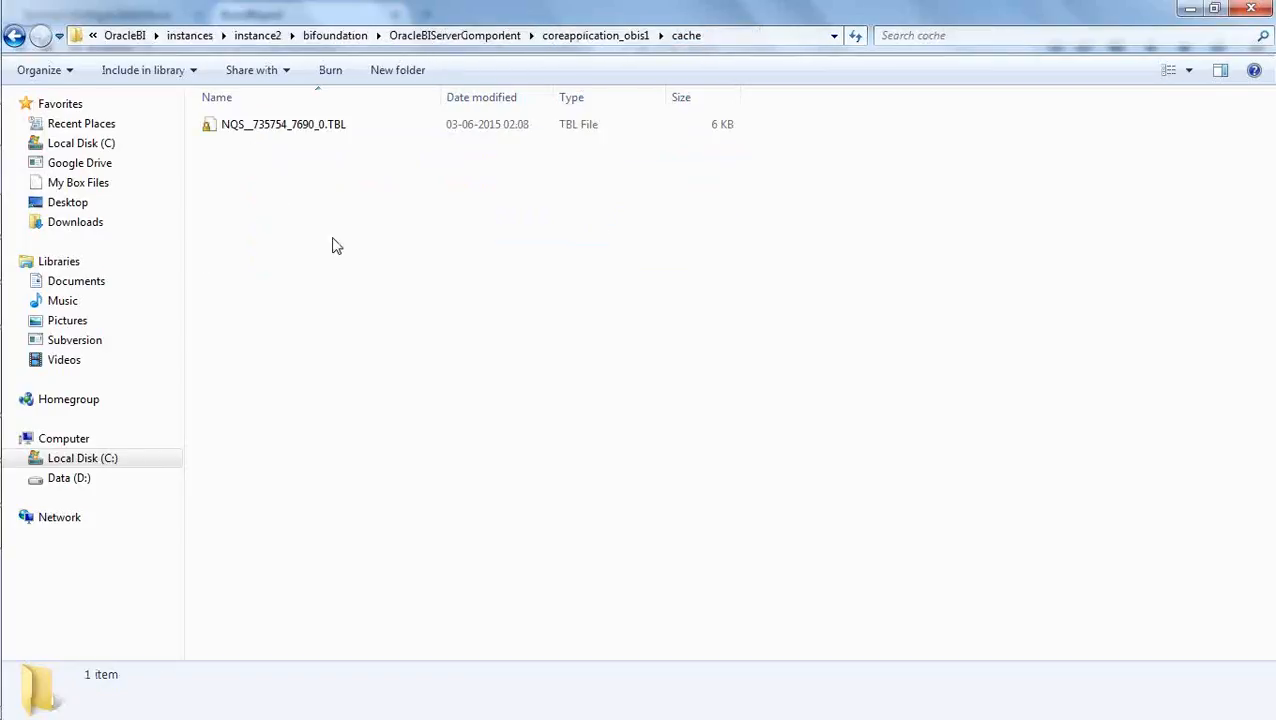
# - Compare the TBL file in the cache folder with the entry in the Cache Manager, and return to the folder
pyautogui.click(320, 128)
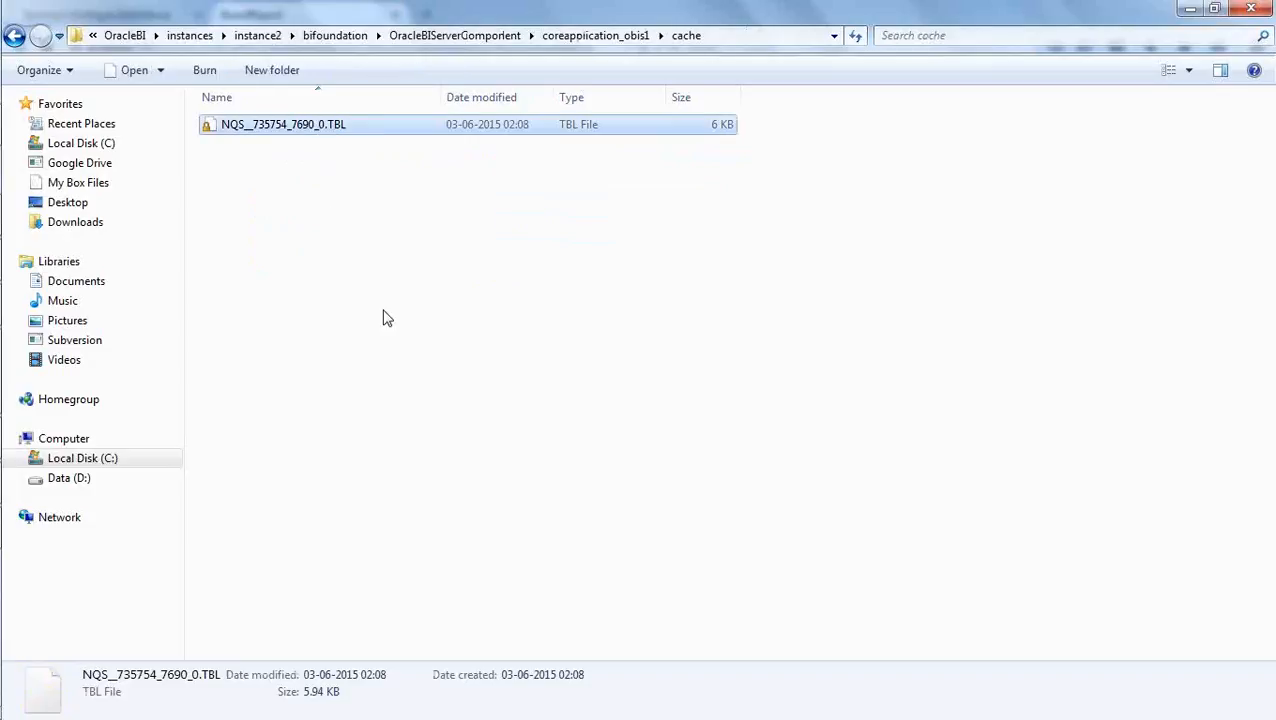
pyautogui.hotkey('alt', 'Tab')
pyautogui.hotkey('alt', 'Tab')
pyautogui.hotkey('alt', 'Tab')
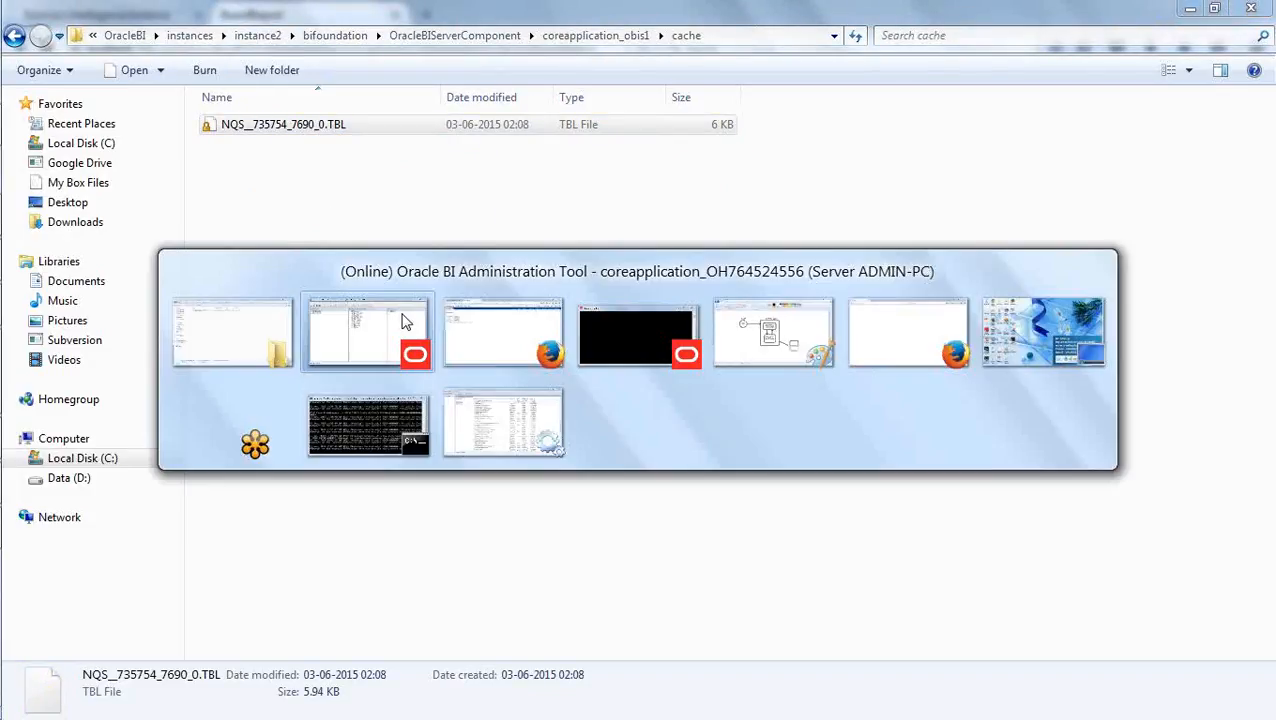
pyautogui.hotkey('alt', 'Tab')
pyautogui.hotkey('alt', 'Tab')
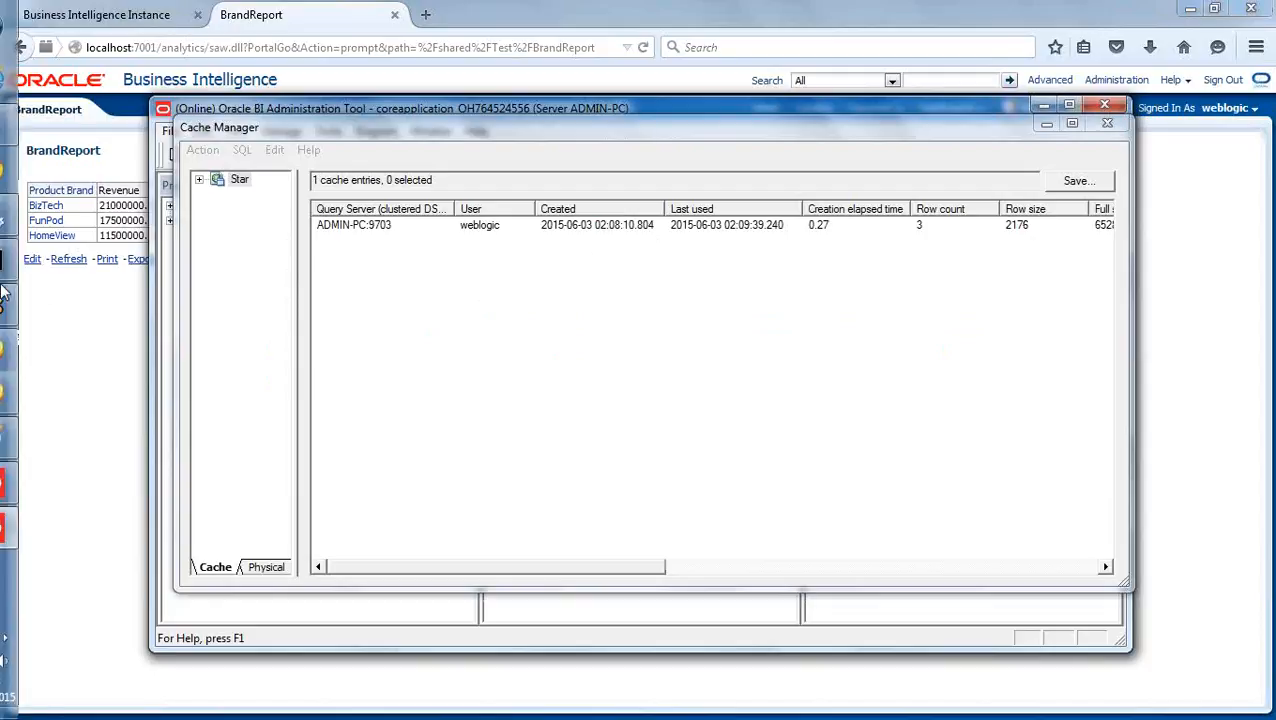
pyautogui.click(29, 125)
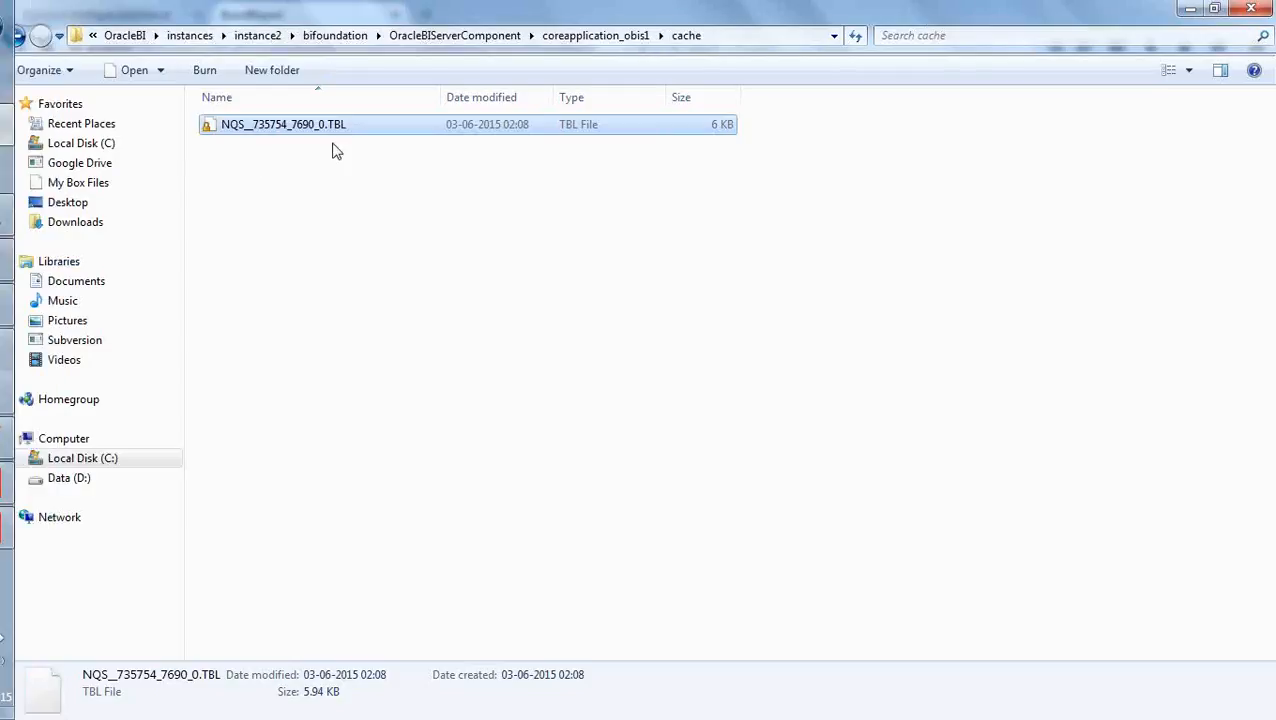
# - Try to delete the file NQS__735754_7690_0.TBL from the cache folder
pyautogui.click(325, 190)
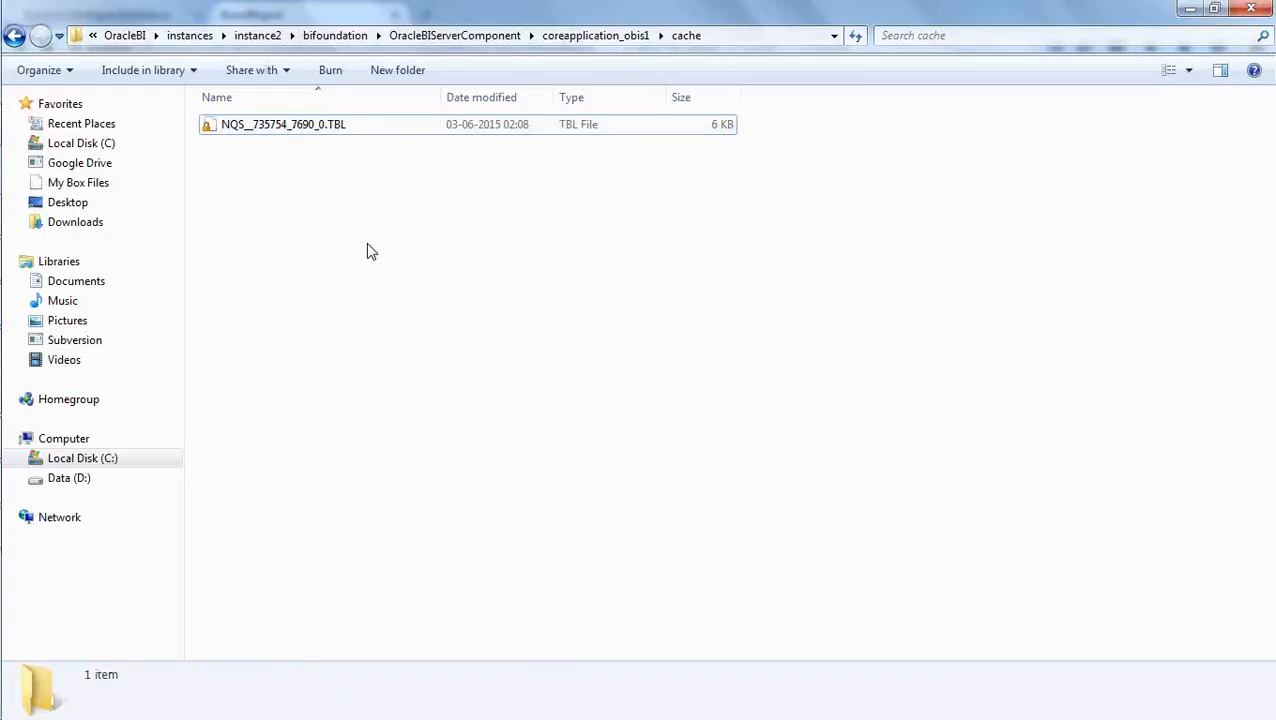
pyautogui.click(320, 133)
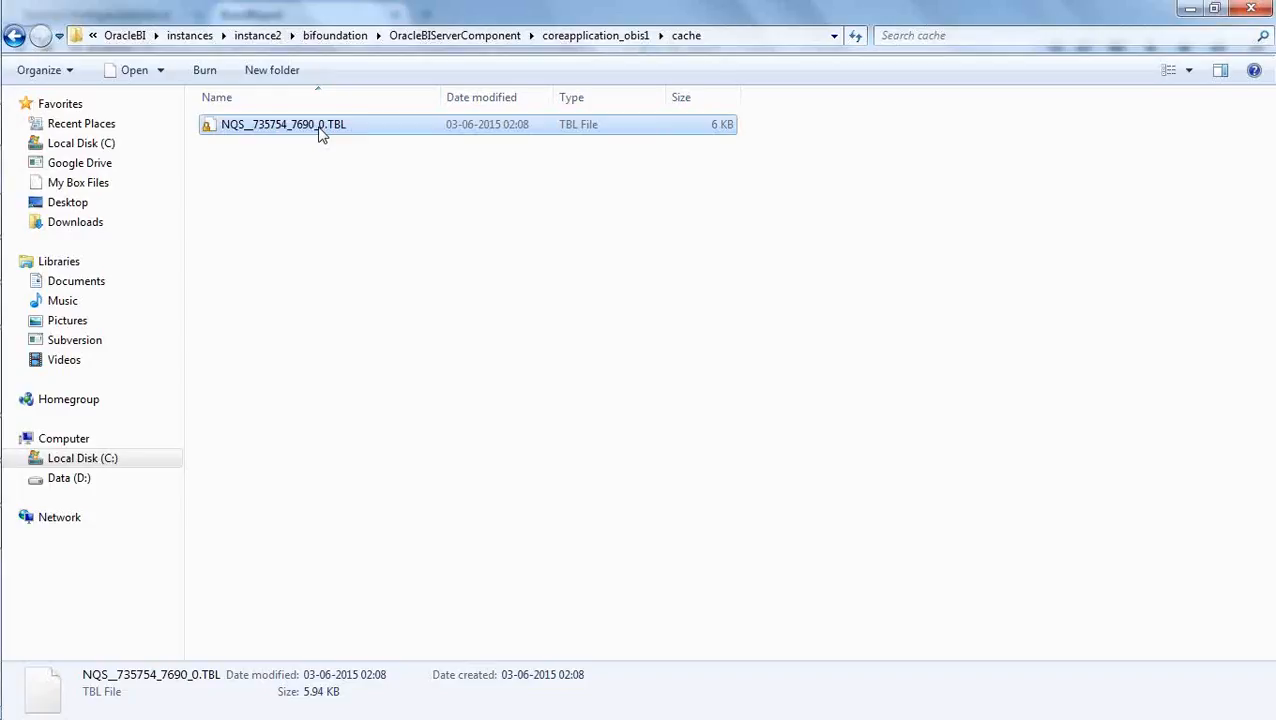
pyautogui.press('Delete')
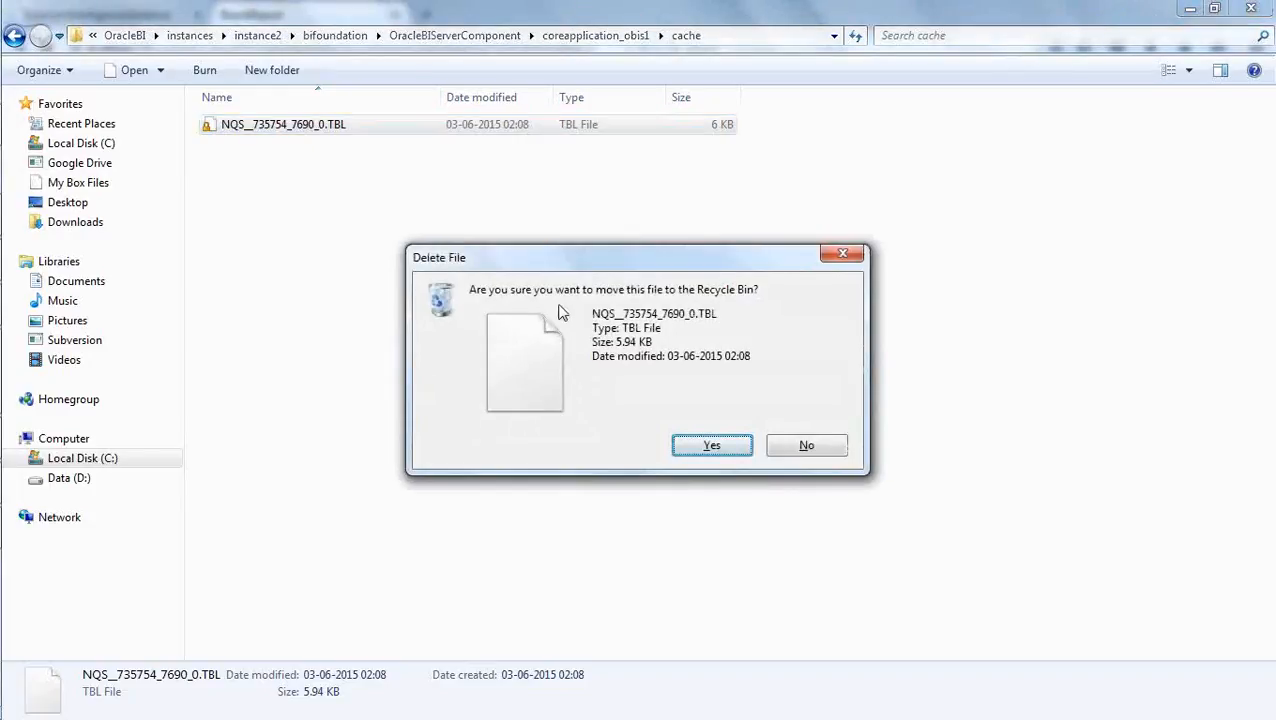
pyautogui.click(726, 448)
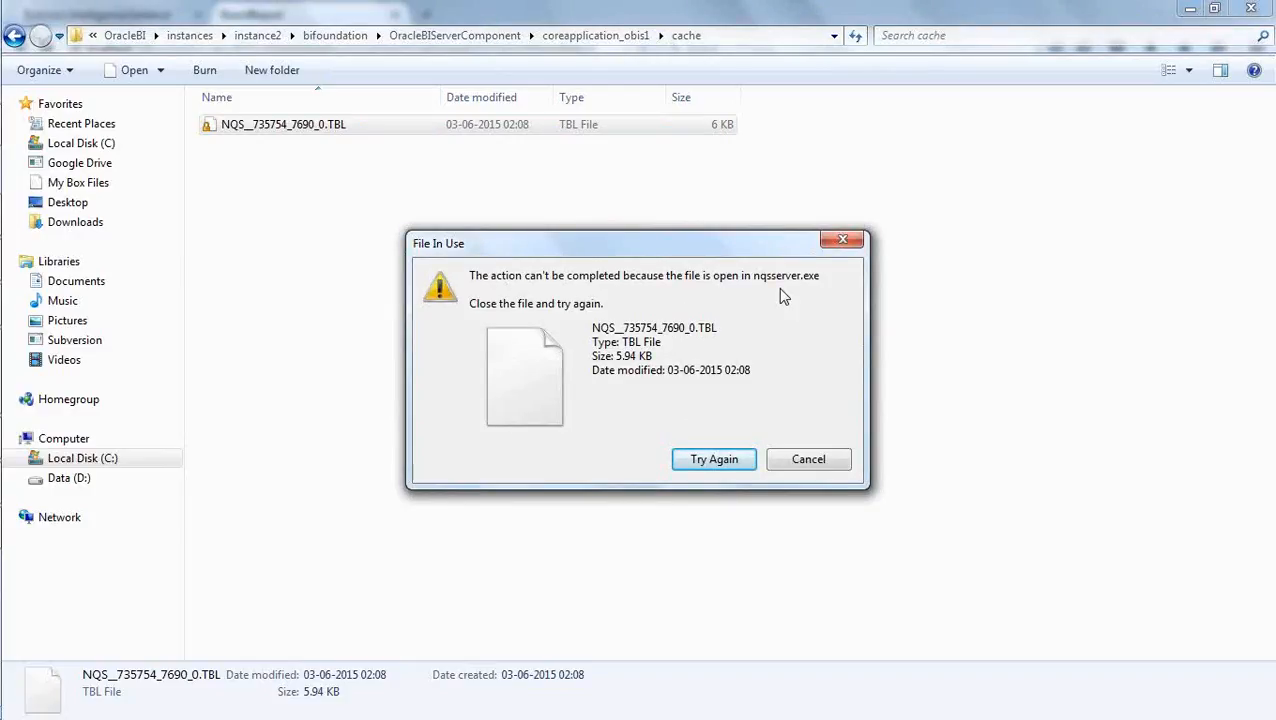
pyautogui.click(808, 459)
pyautogui.click(678, 350)
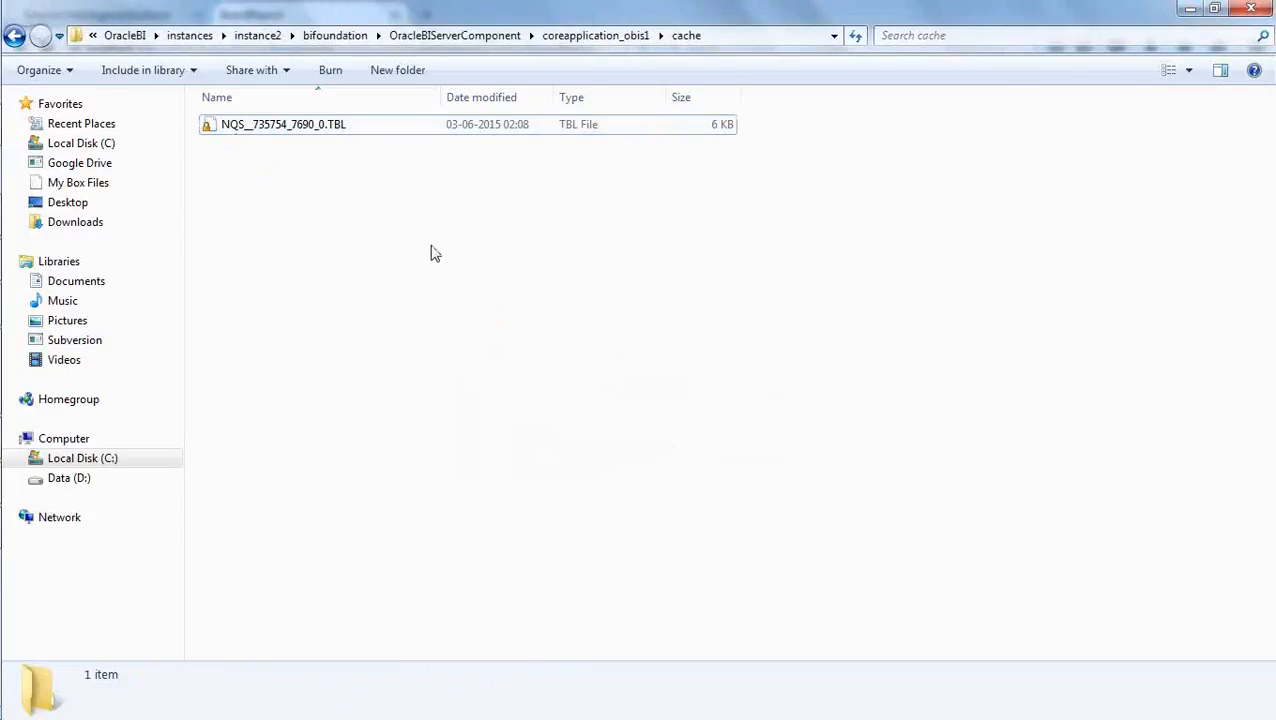
# - Switch to the Oracle BI Administration Tool, purge the BrandReport entry in the Cache Manager, and return to the cache folder in Explorer
pyautogui.hotkey('alt', 'Tab')
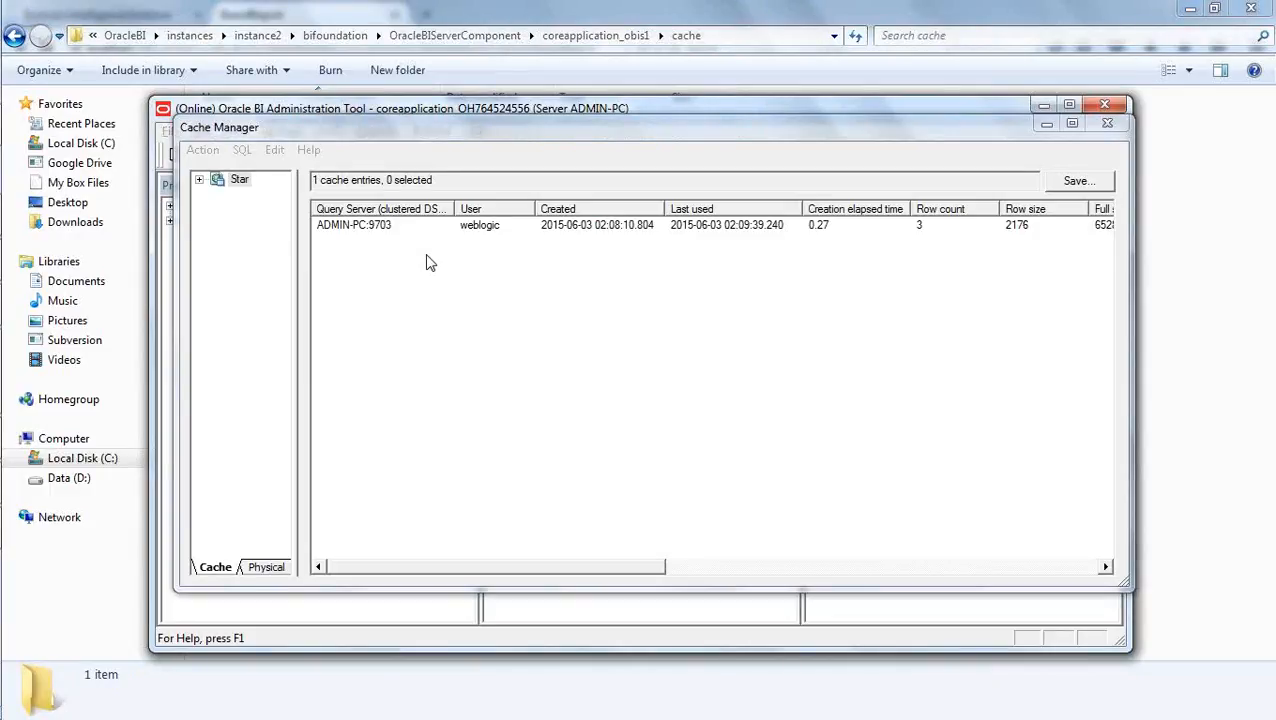
pyautogui.hotkey('alt', 'Tab')
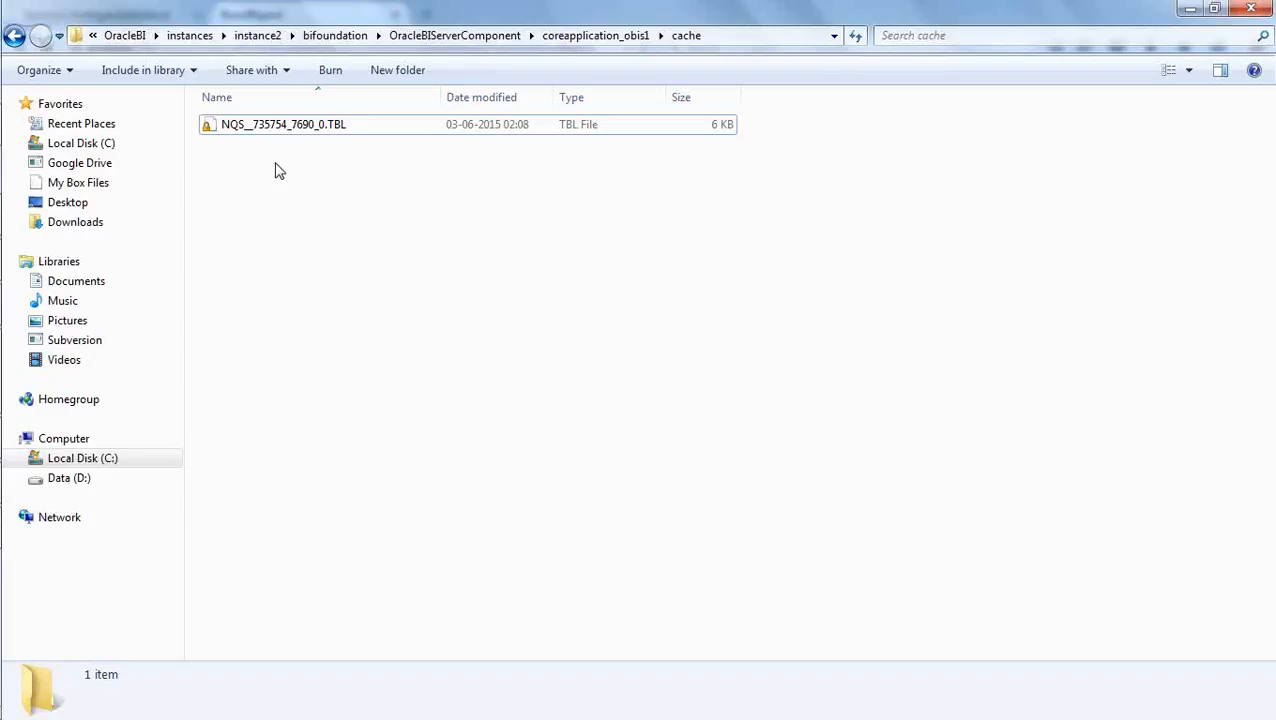
pyautogui.hotkey('alt', 'Tab')
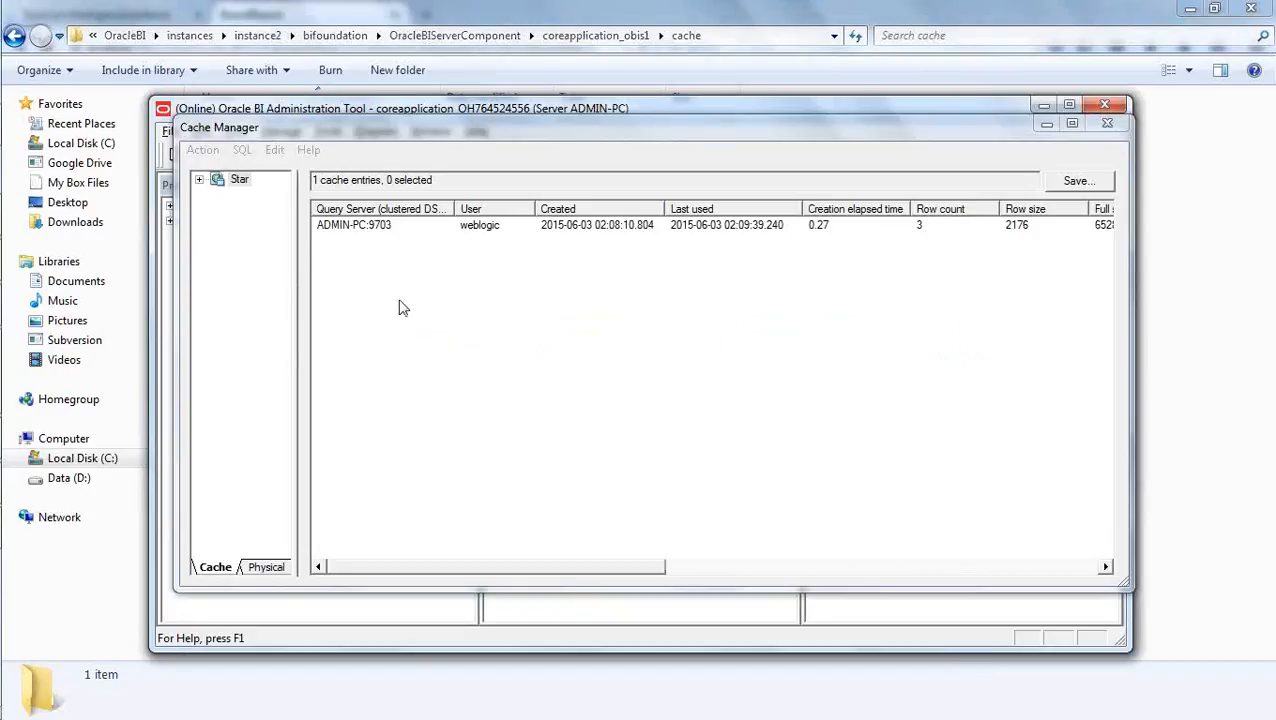
pyautogui.click(357, 229)
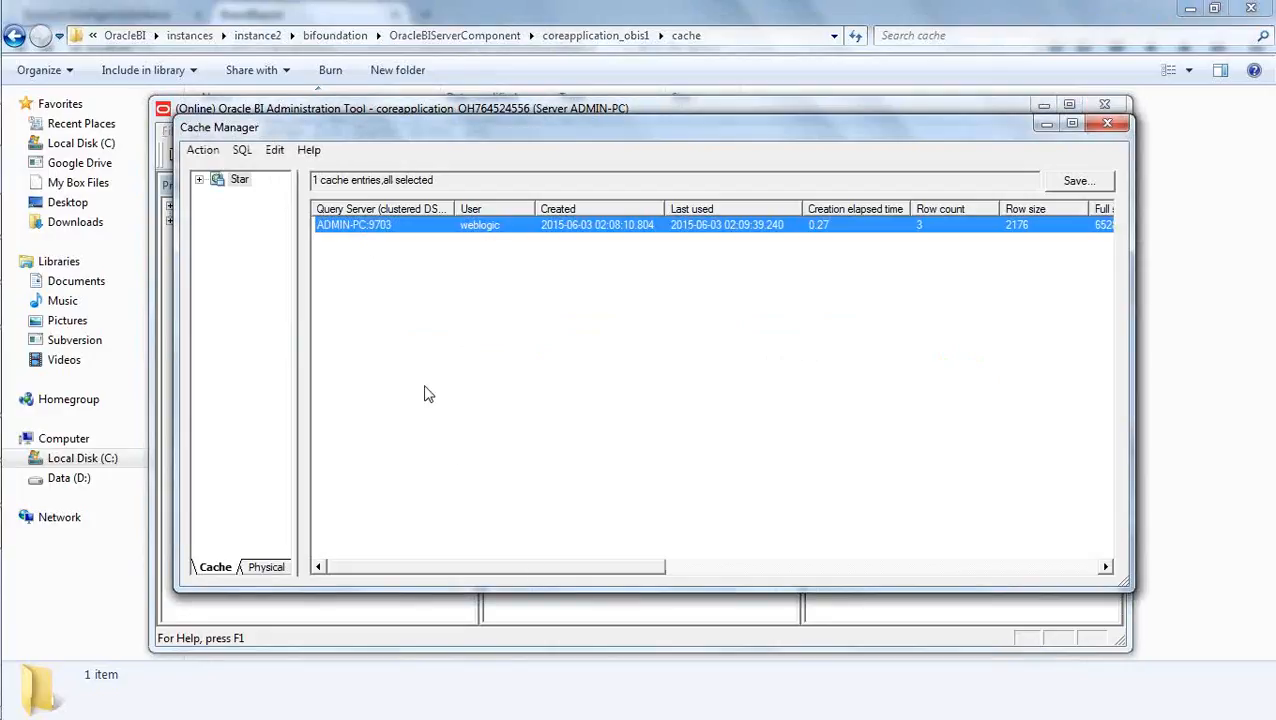
pyautogui.rightClick(420, 230)
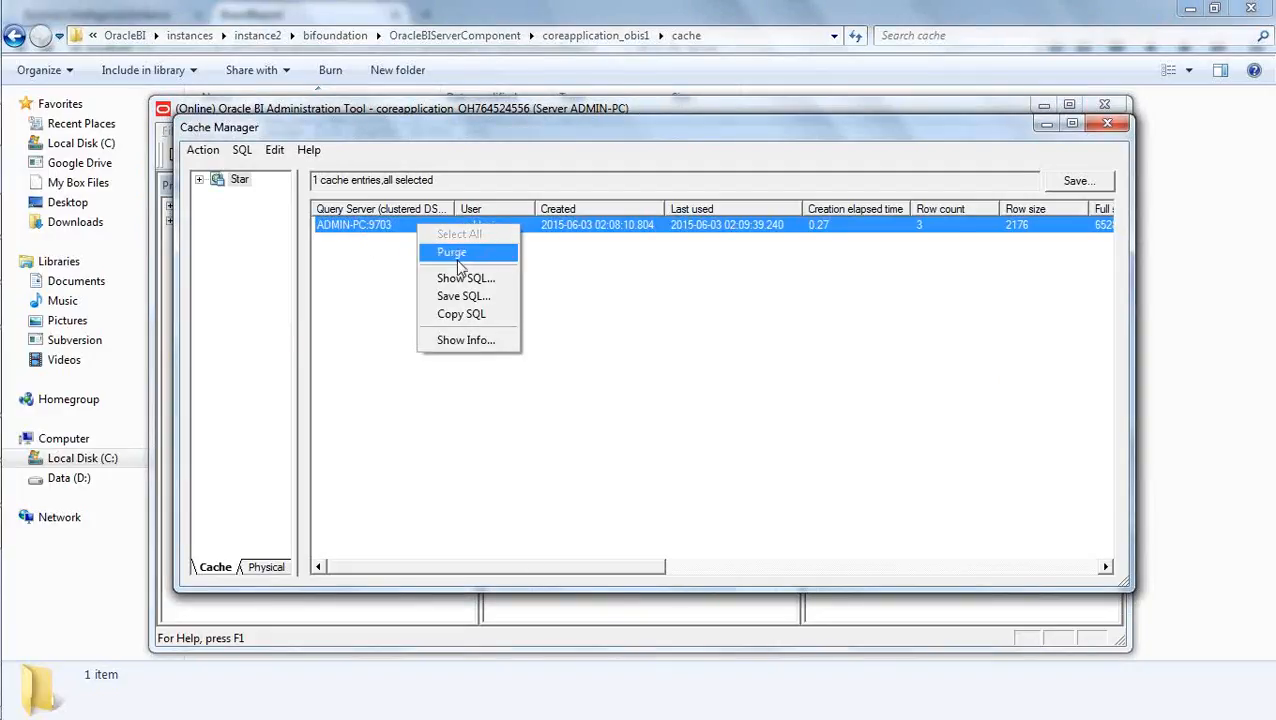
pyautogui.click(448, 254)
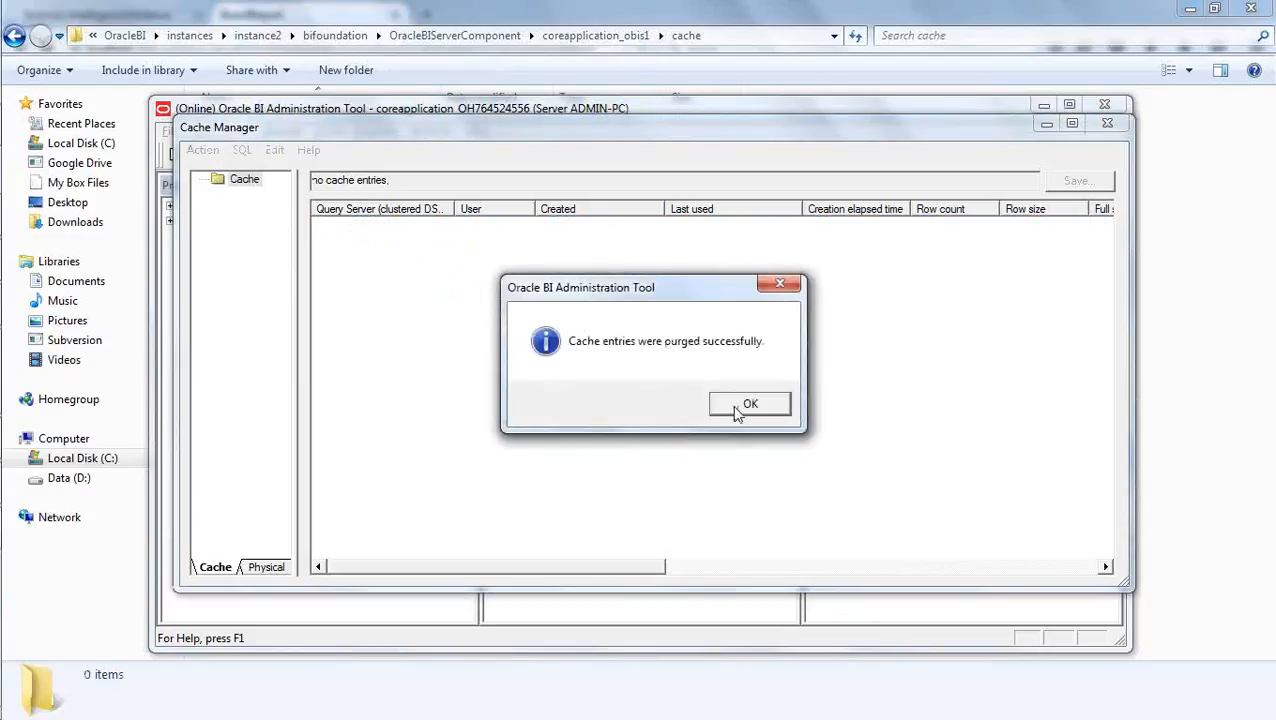
pyautogui.click(737, 404)
pyautogui.click(1163, 315)
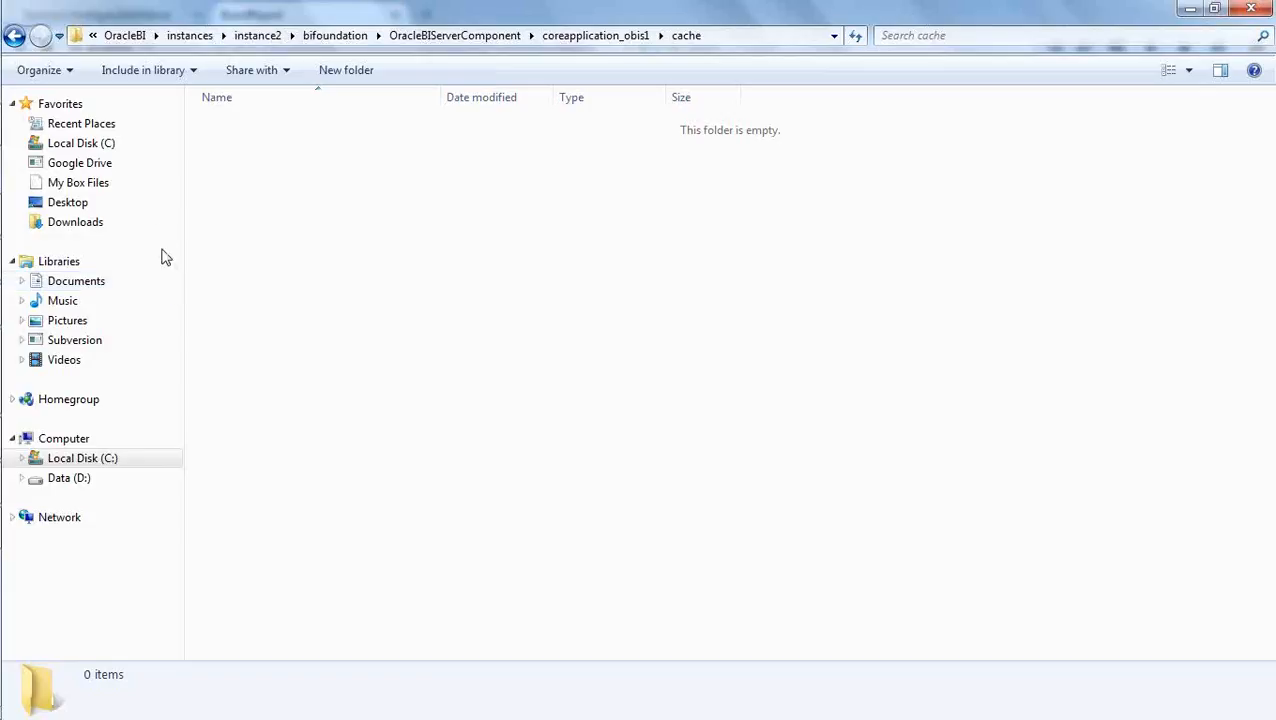
# - Switch to Firefox, refresh BrandReport, and check the cache folder in Explorer for a new cache file
pyautogui.moveTo(0, 502)
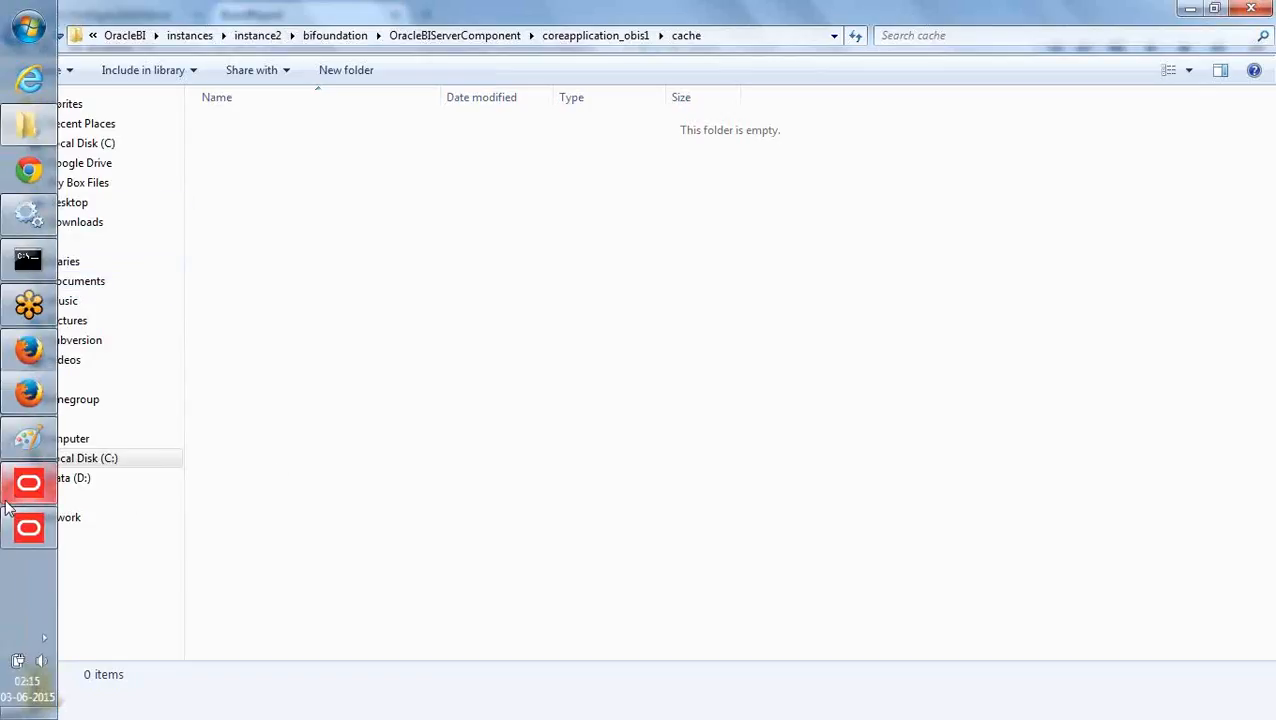
pyautogui.click(28, 393)
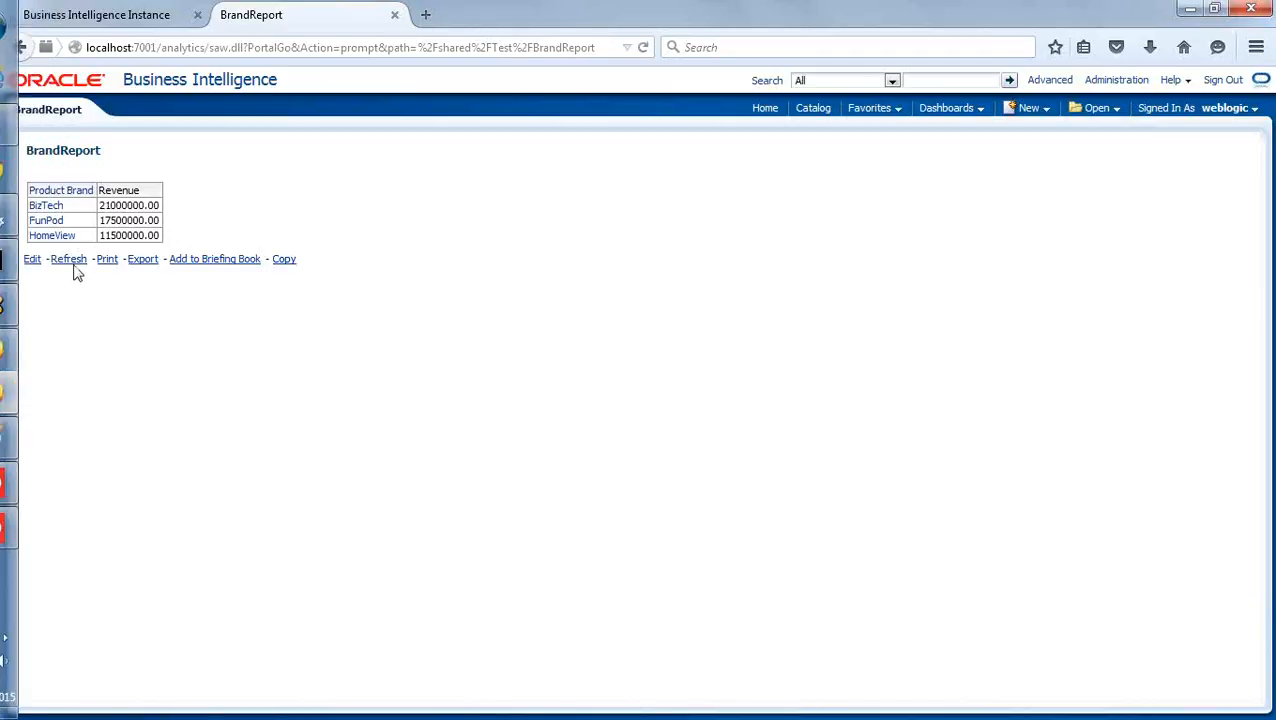
pyautogui.click(69, 260)
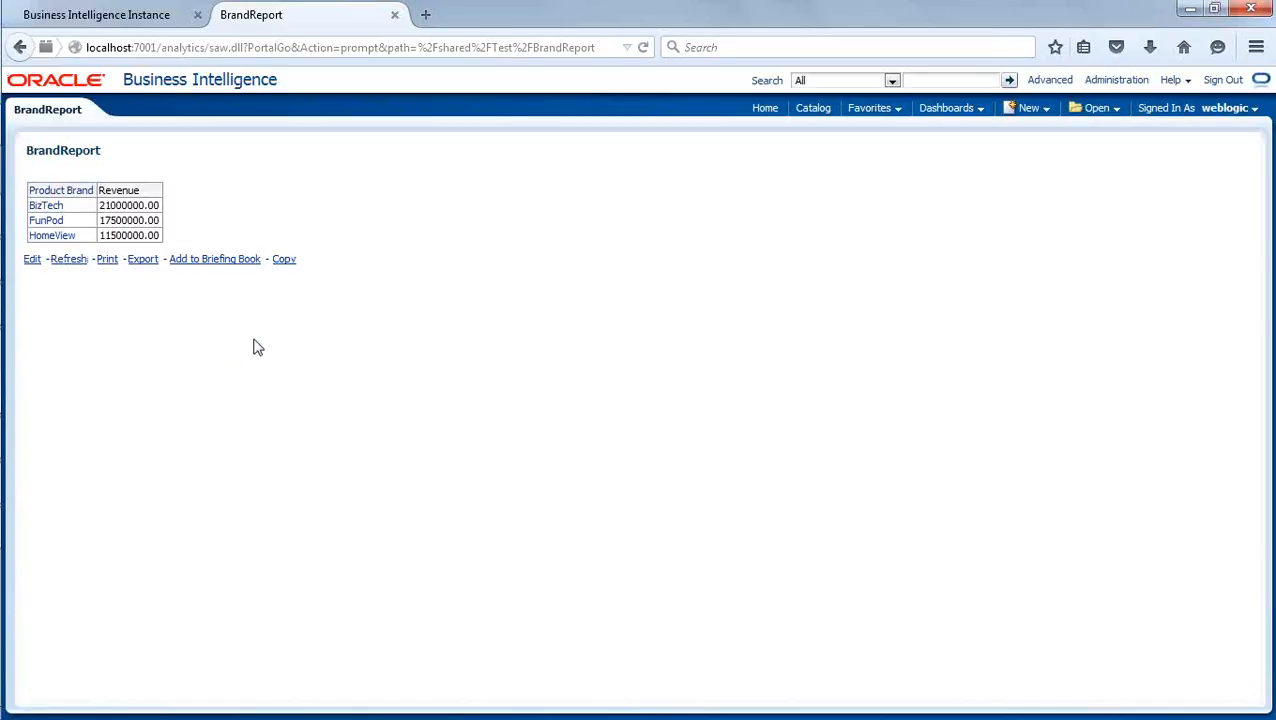
pyautogui.moveTo(2, 312)
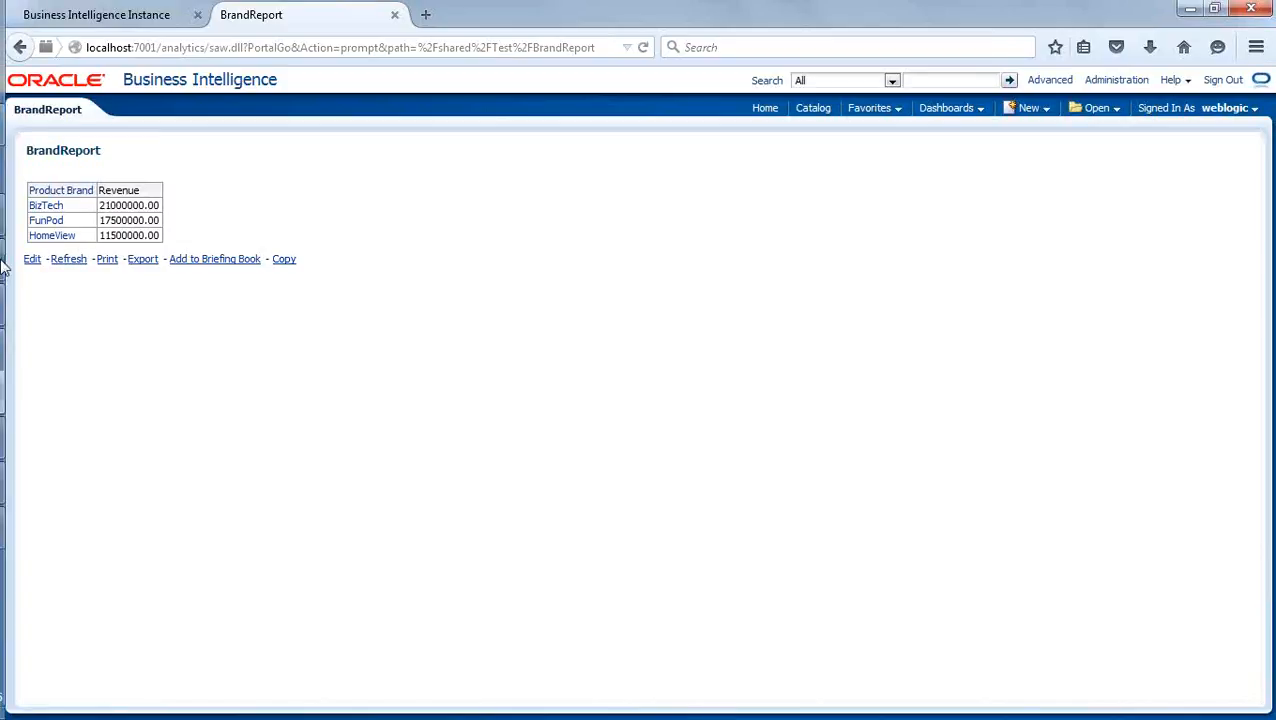
pyautogui.click(27, 125)
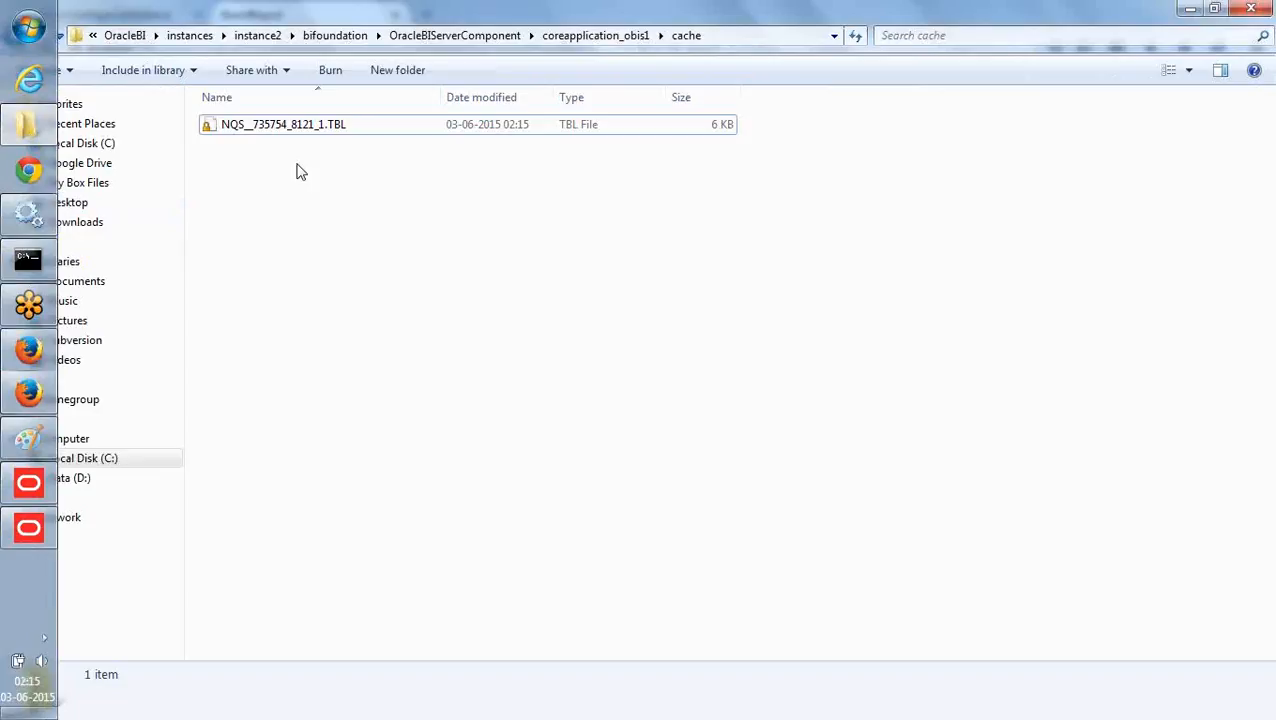
# - Switch to Paint and add a text box above the Database shape, beside the BI Server diagram, reading "- Manual"
pyautogui.moveTo(4, 167)
pyautogui.click(30, 395)
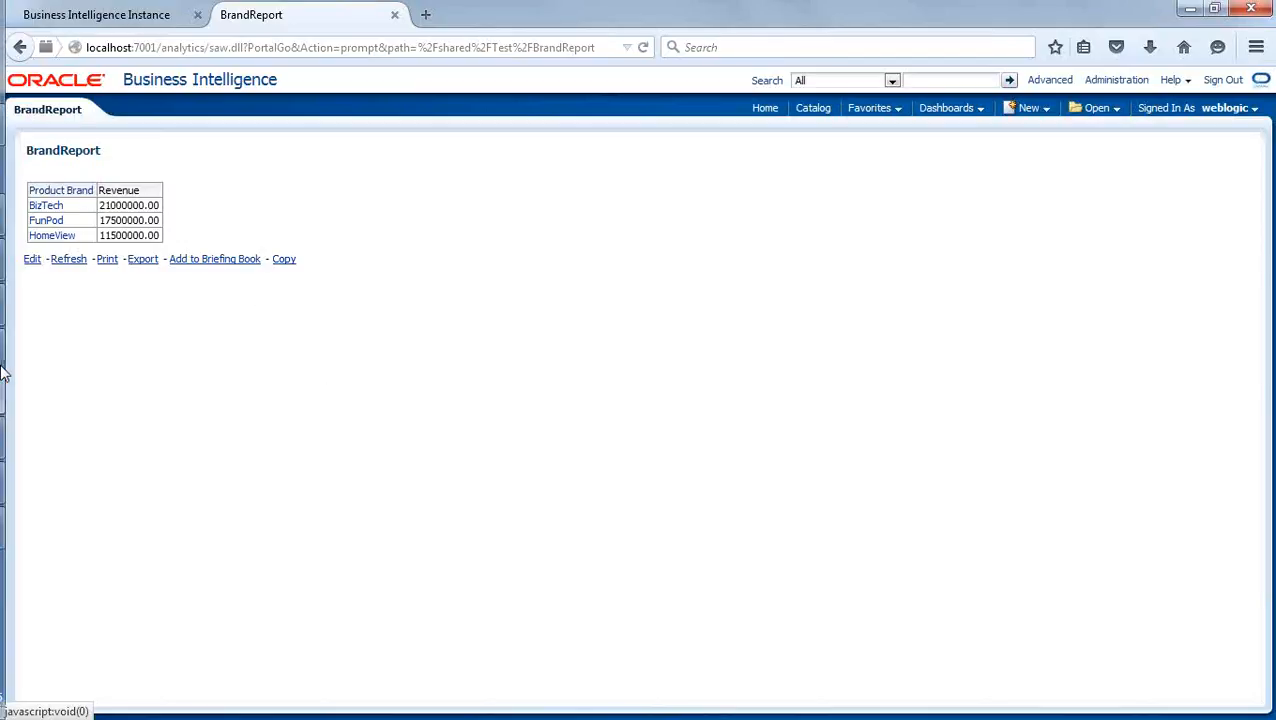
pyautogui.click(24, 446)
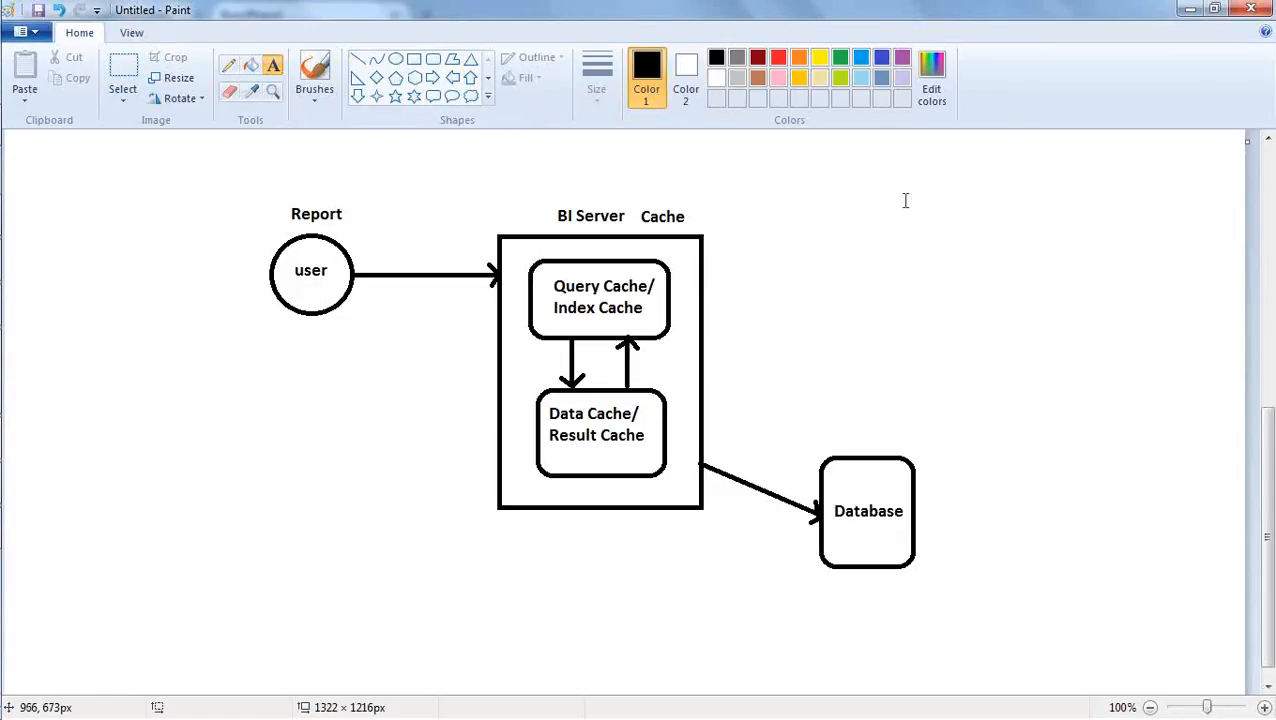
pyautogui.moveTo(874, 173); pyautogui.dragTo(1047, 321)
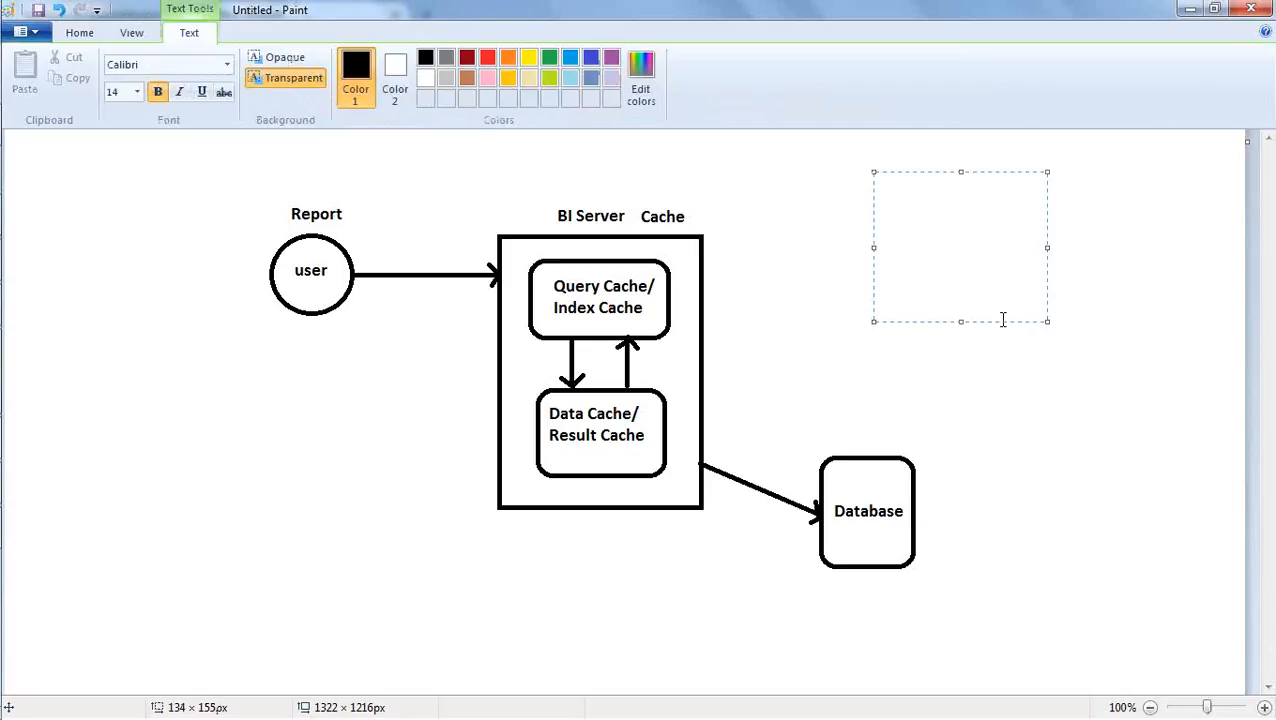
pyautogui.write('- manual')
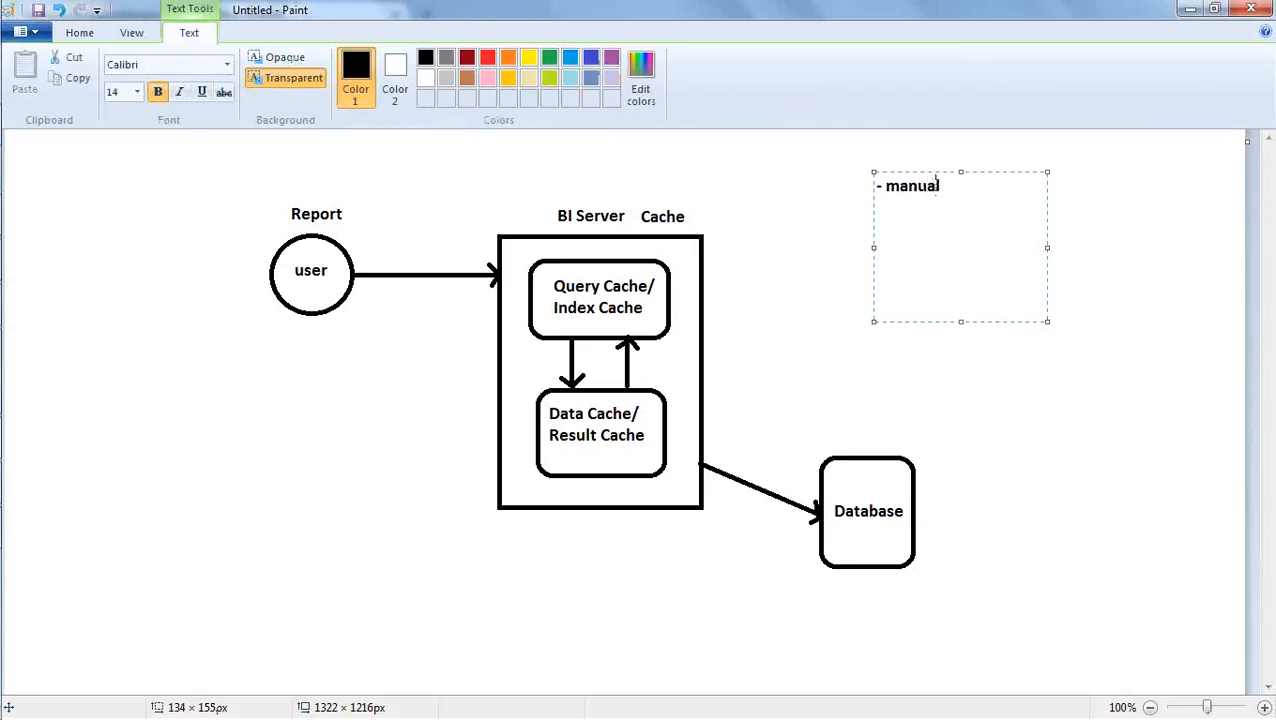
pyautogui.click(897, 186)
pyautogui.press('BackSpace')
pyautogui.write('M')
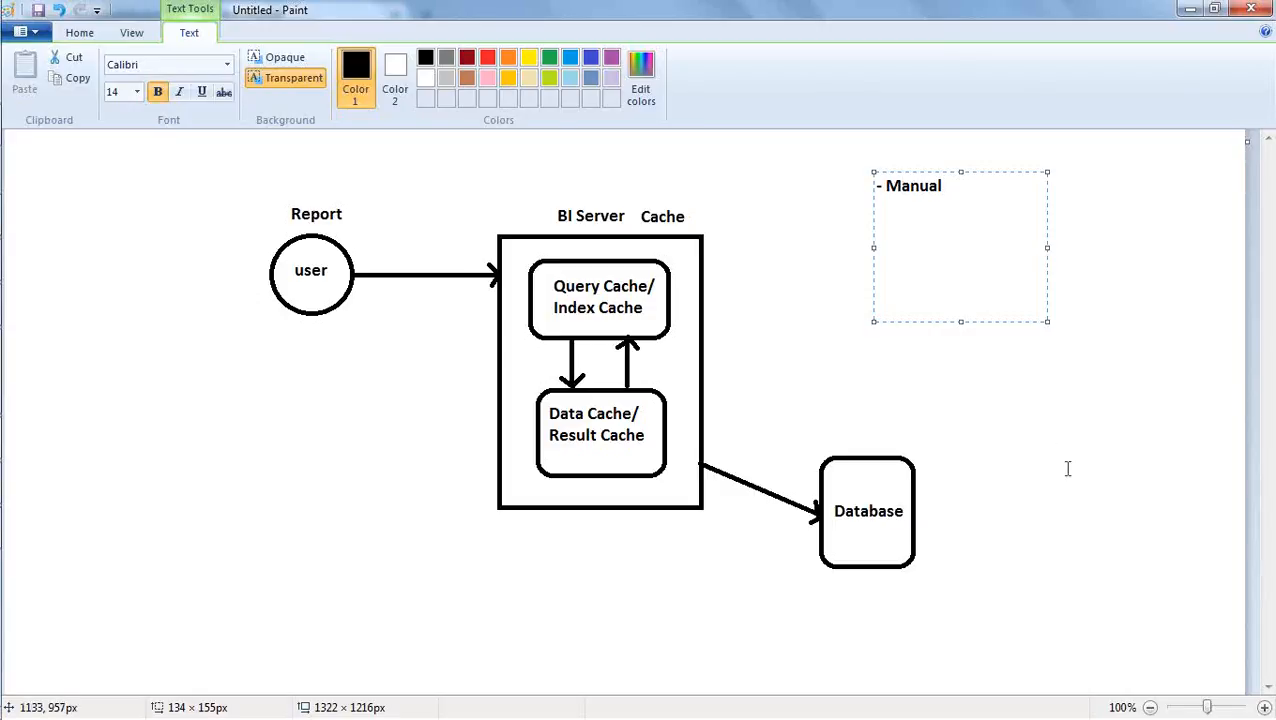
# - Add a second line reading "- Automation" to the text box
pyautogui.click(983, 190)
pyautogui.press('Return')
pyautogui.write('- Automation')
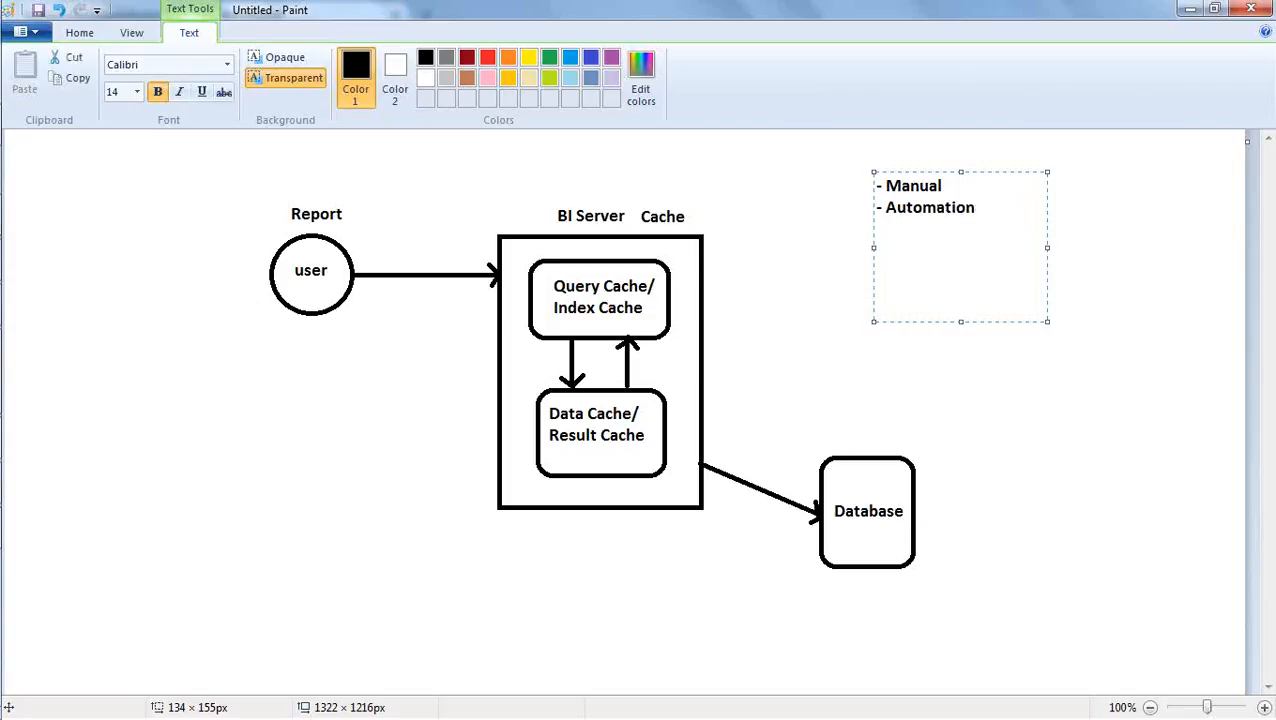
# - Finish the text box in Paint, switch to the Oracle BI Administration Tool, and close the Cache Manager
pyautogui.click(1155, 280)
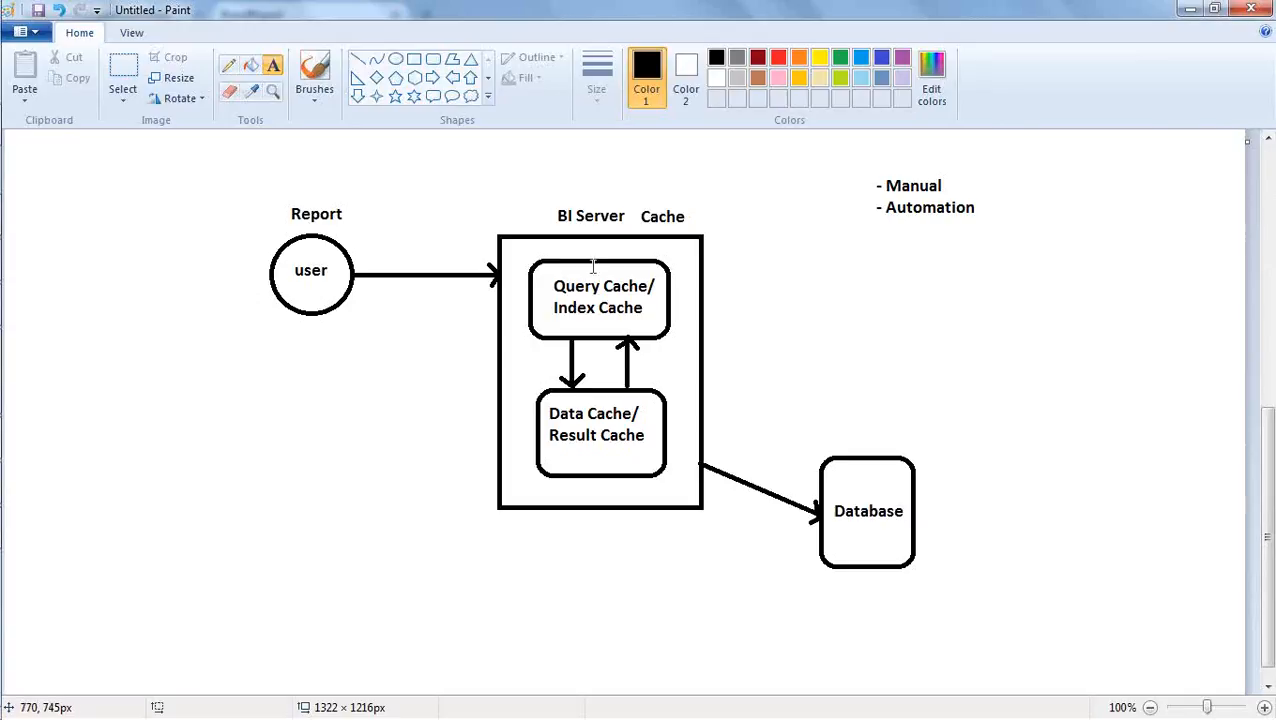
pyautogui.moveTo(2, 420)
pyautogui.click(26, 524)
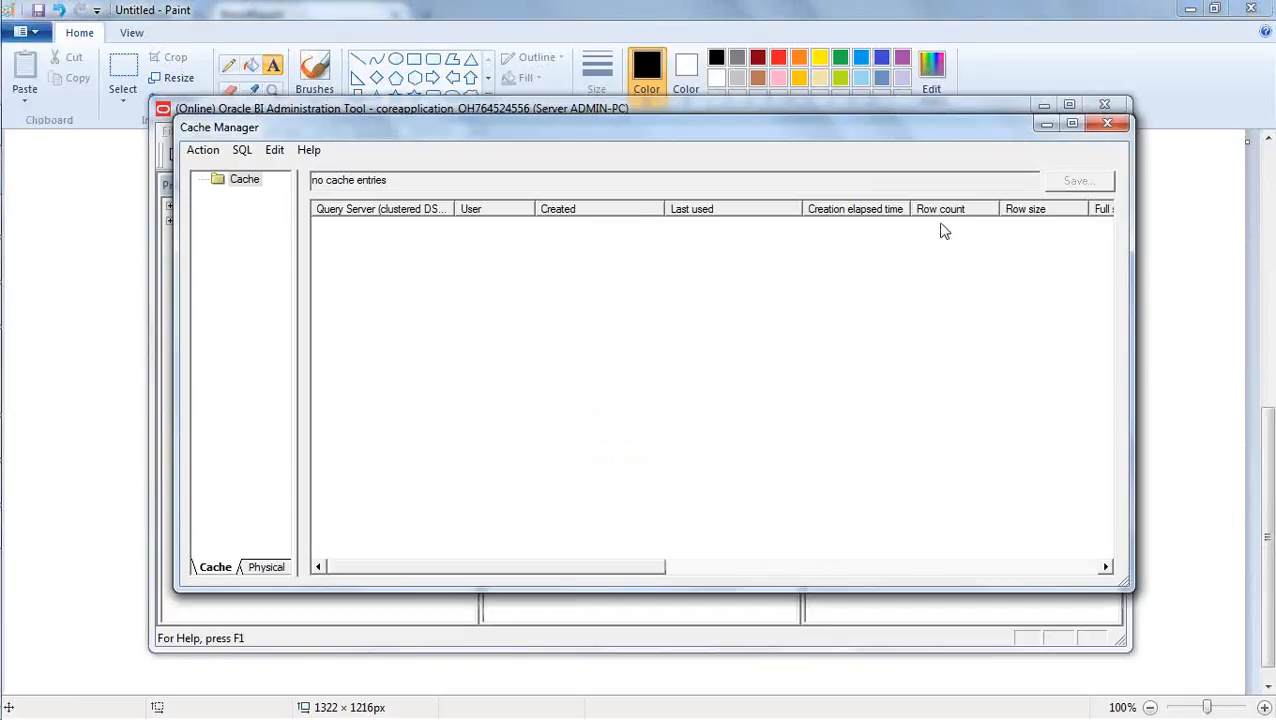
pyautogui.click(1107, 123)
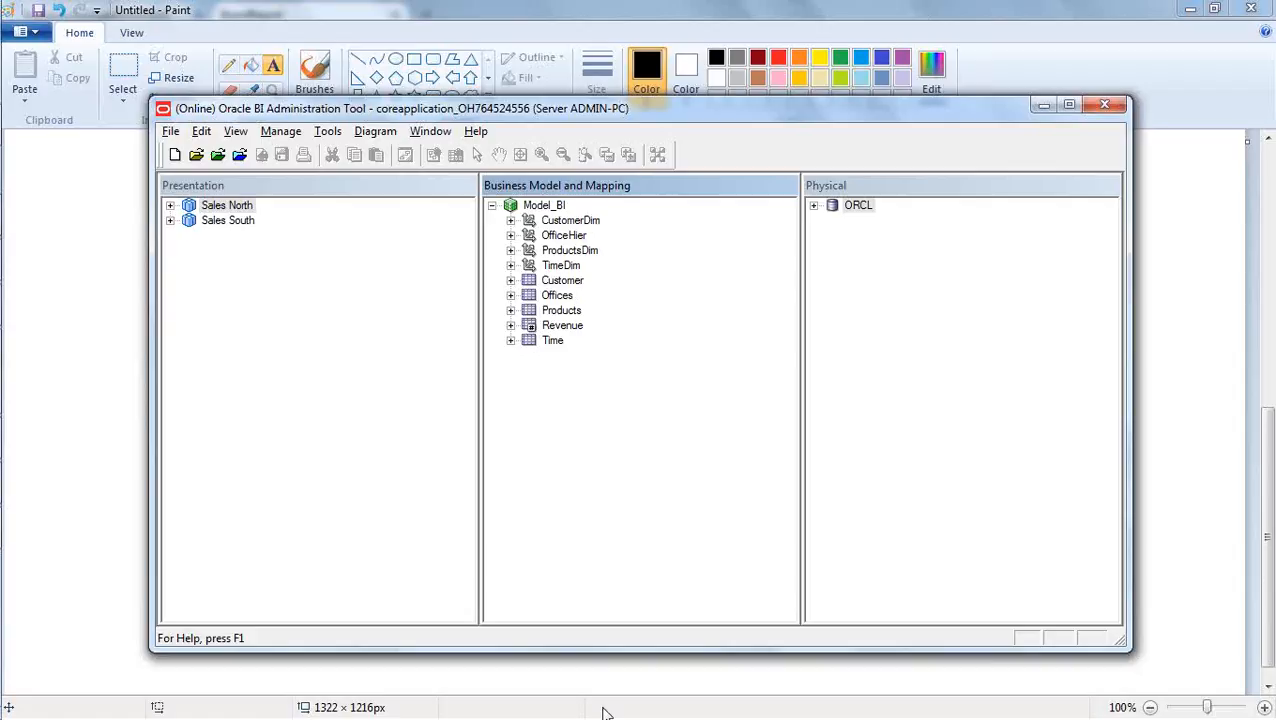
# - Expand the ORCL database and its BISAMPLE schema in the Physical layer to show the physical tables
pyautogui.click(813, 205)
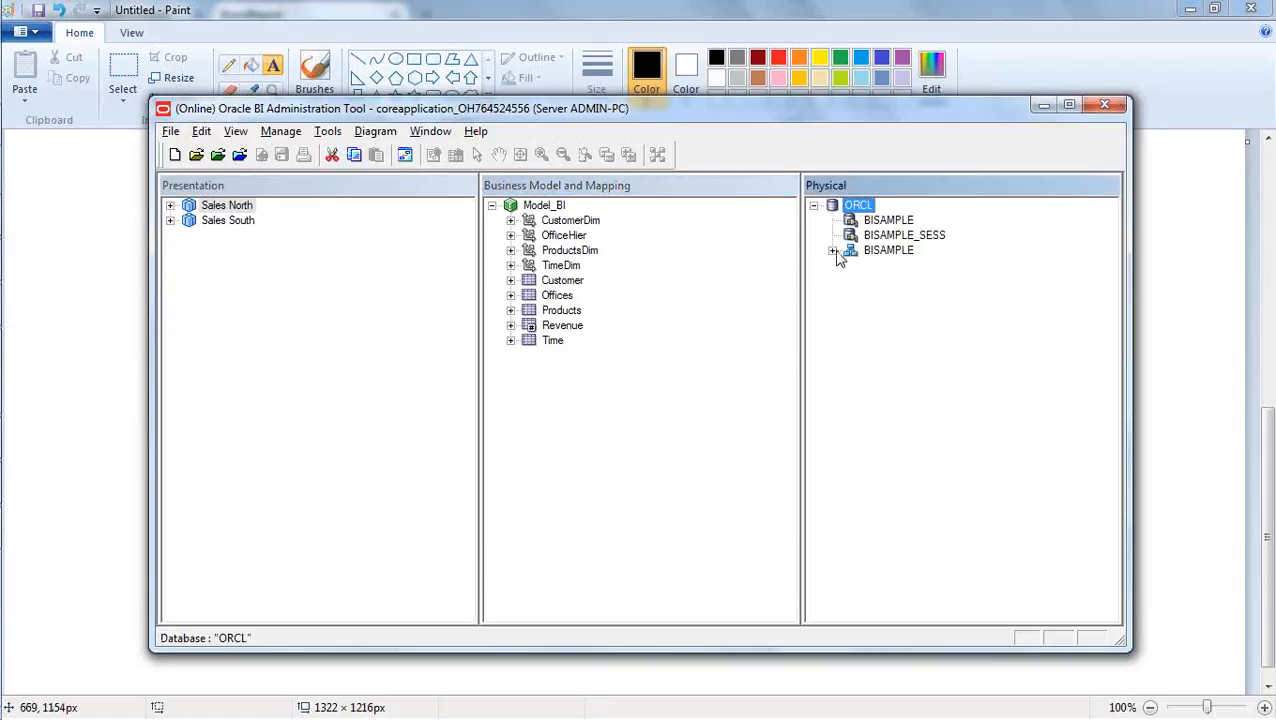
pyautogui.click(832, 250)
pyautogui.click(917, 556)
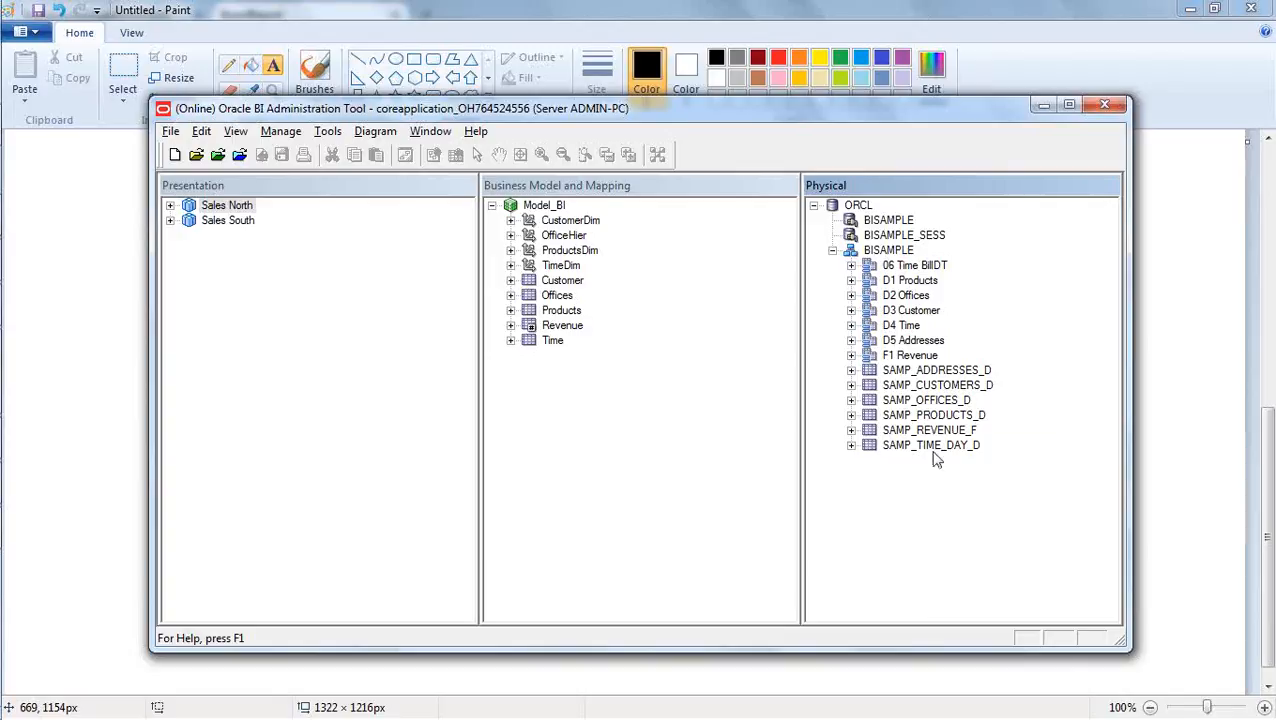
# - Open and cancel the D1 Products properties, and open the general caching properties of the SAMP_PRODUCTS_D source table
pyautogui.click(924, 416)
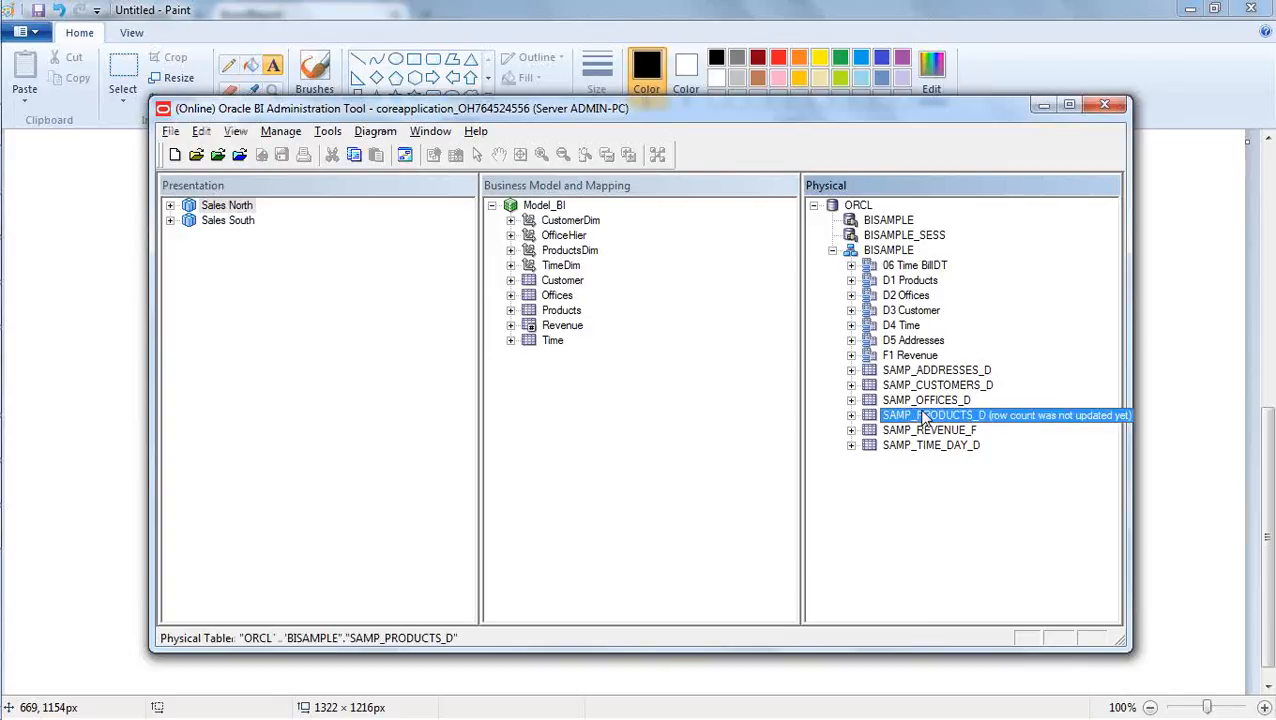
pyautogui.doubleClick(904, 283)
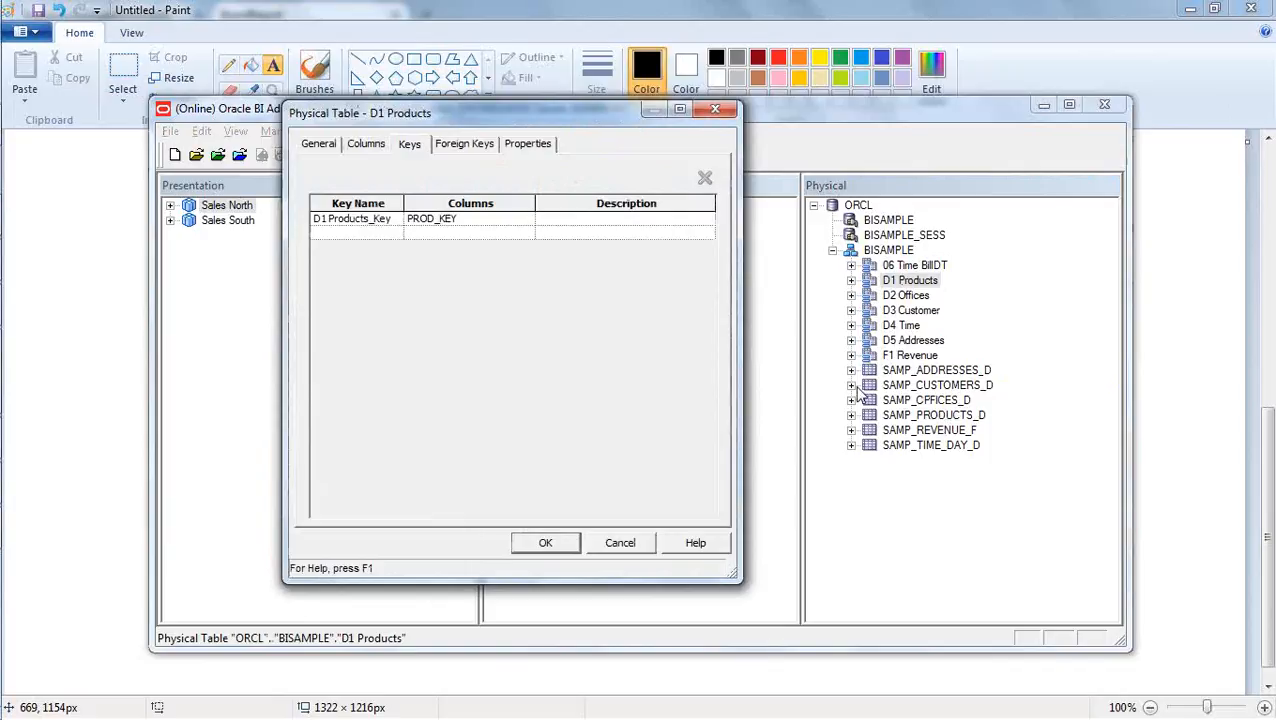
pyautogui.click(620, 542)
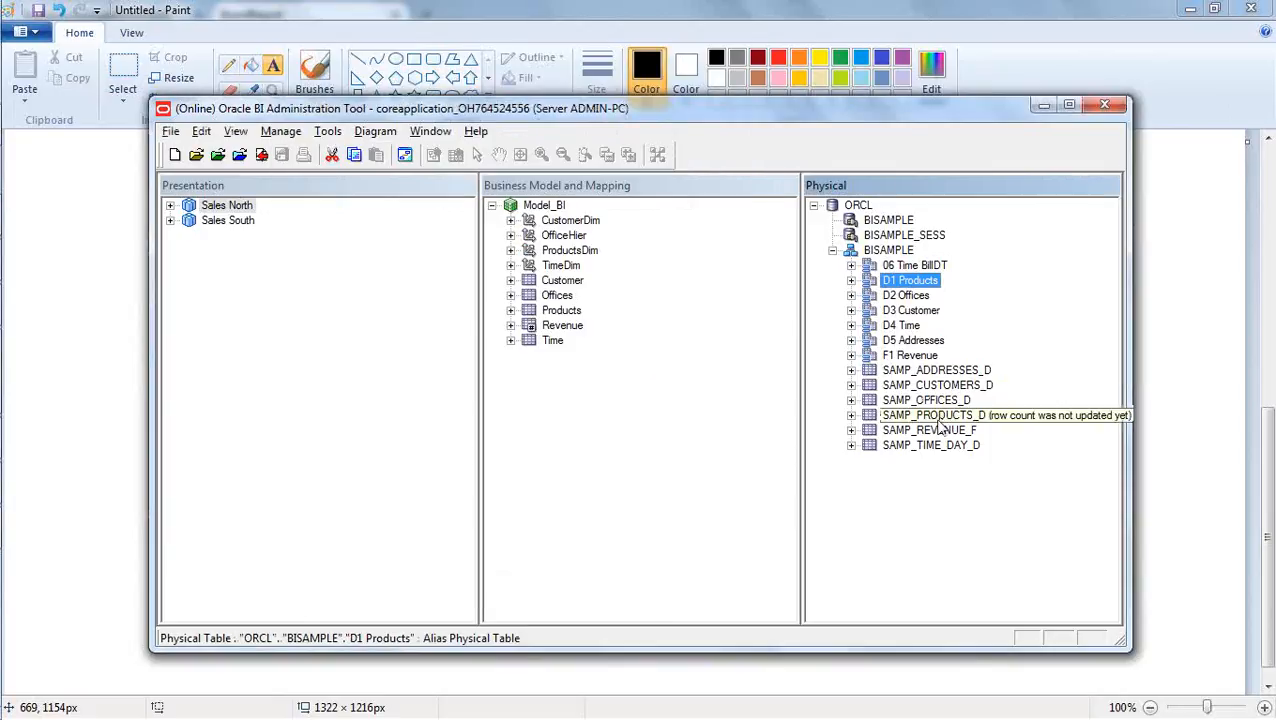
pyautogui.doubleClick(938, 418)
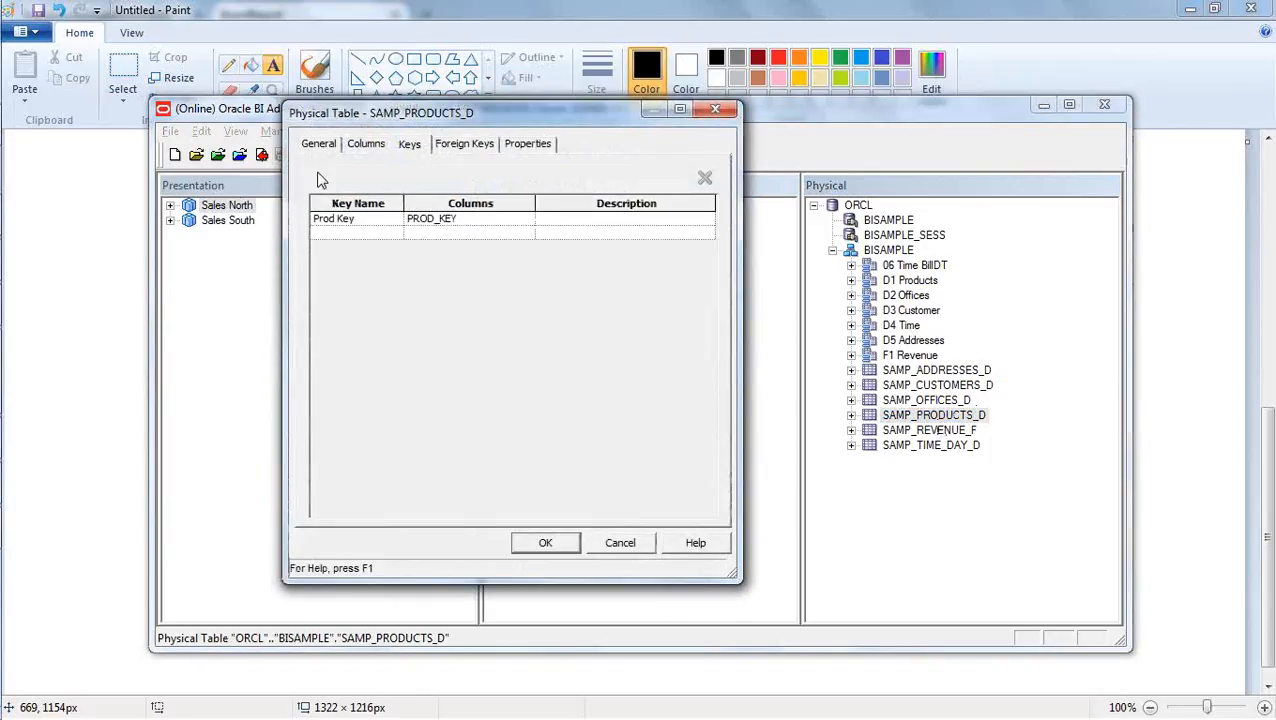
pyautogui.click(315, 144)
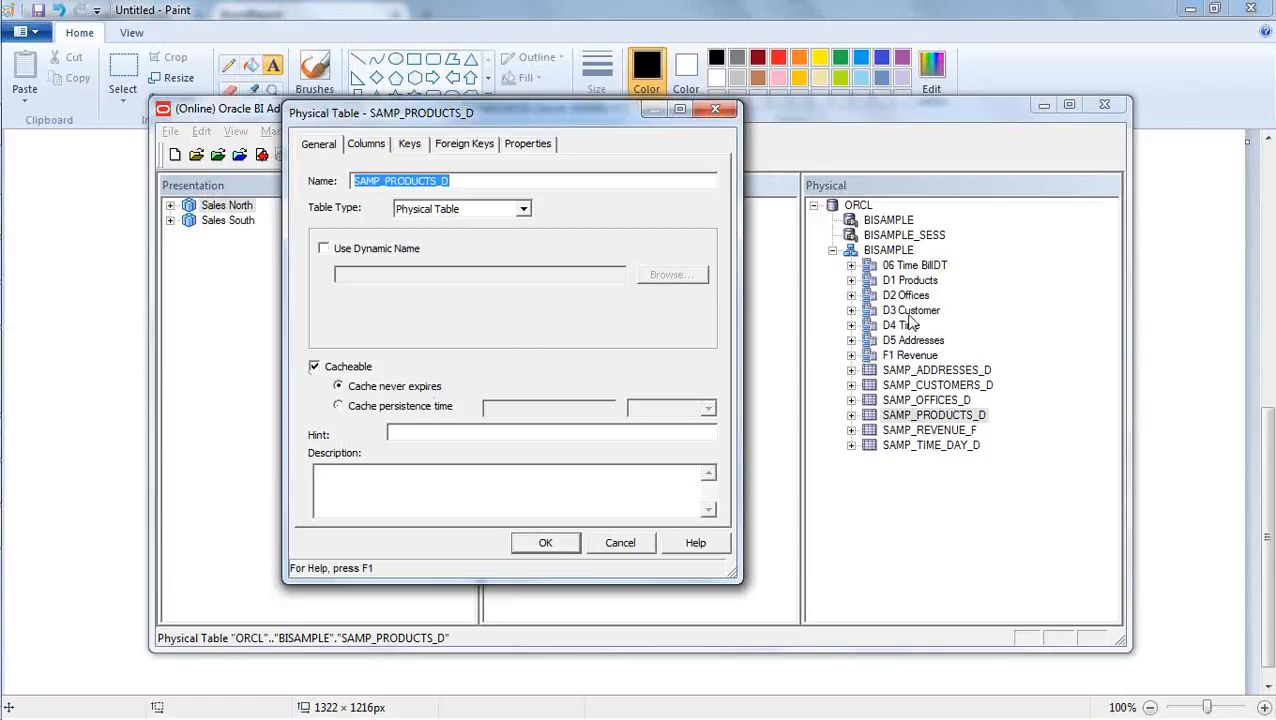
# - Switch to Enterprise Manager in Firefox, lock coreapplication's configuration to review the BI Server cache performance options, and release it without changes
pyautogui.moveTo(2, 366)
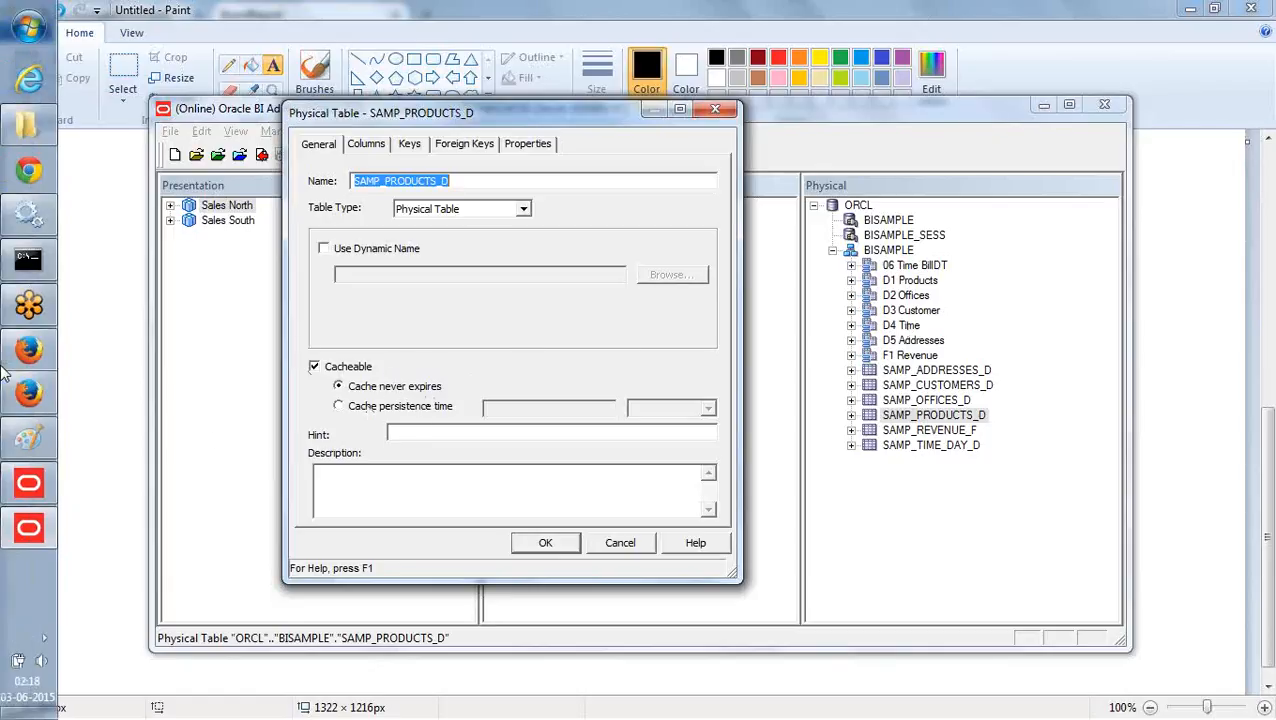
pyautogui.click(22, 394)
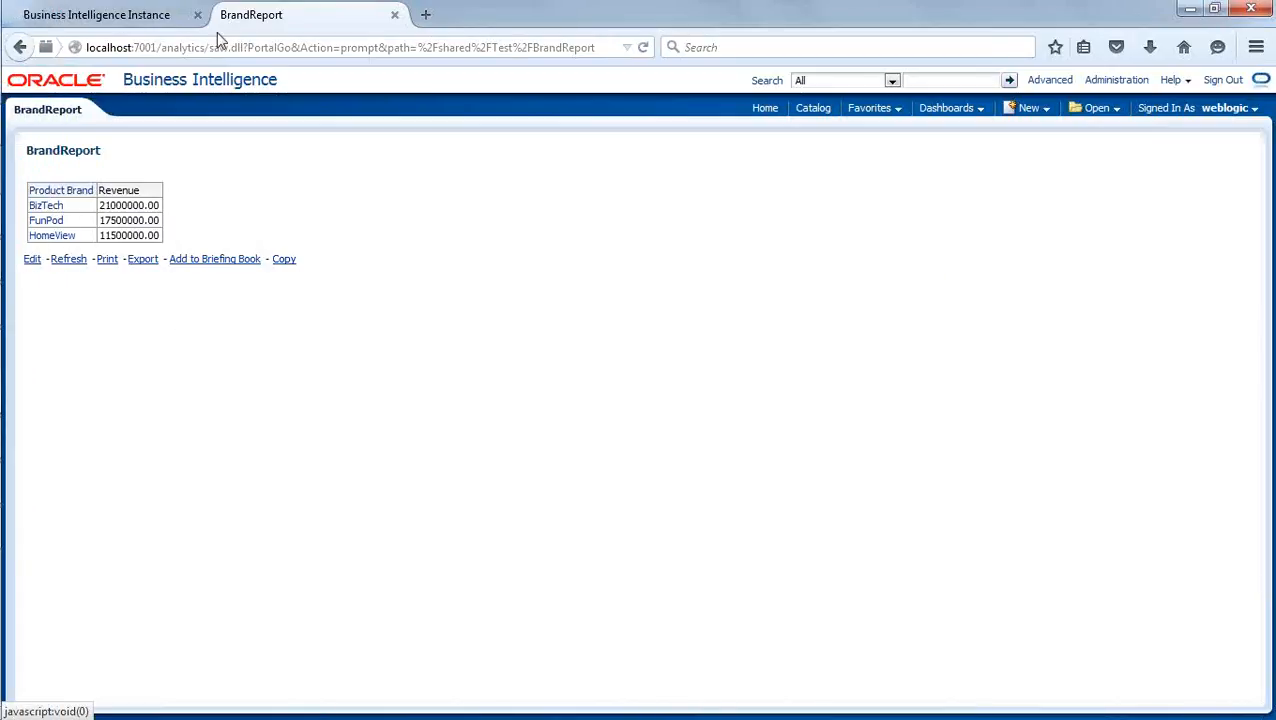
pyautogui.click(136, 14)
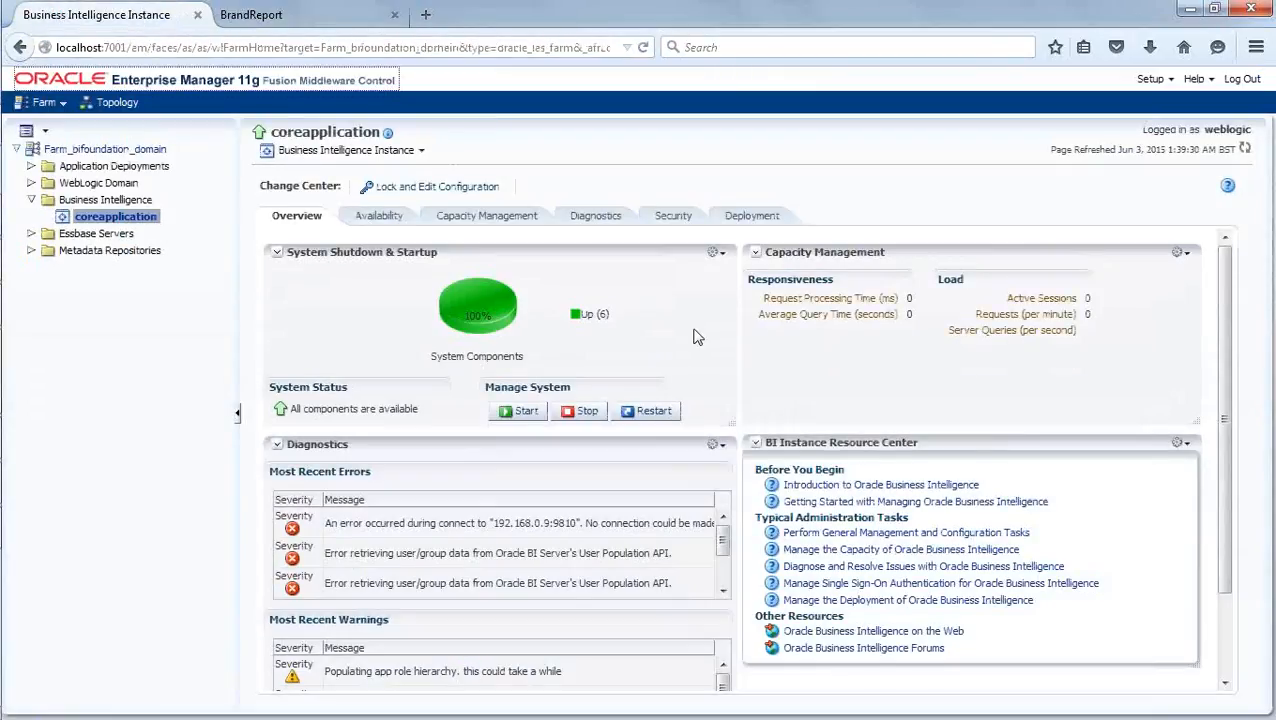
pyautogui.click(500, 220)
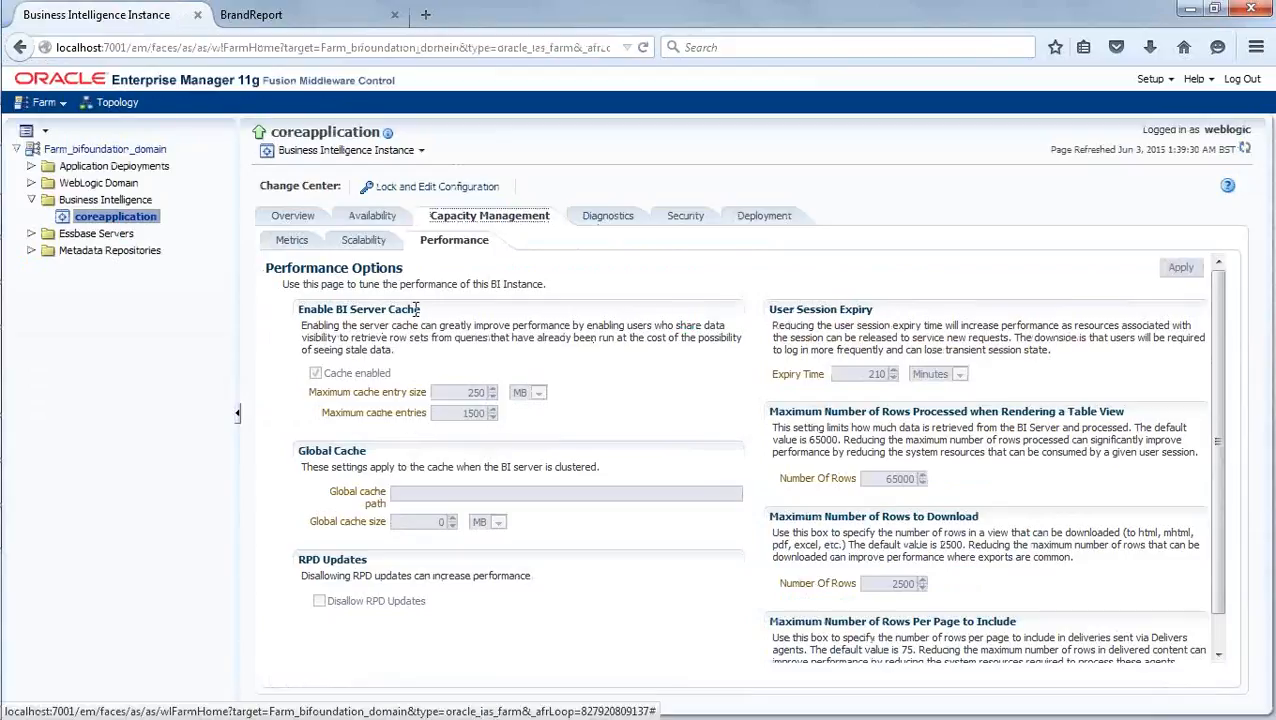
pyautogui.click(390, 181)
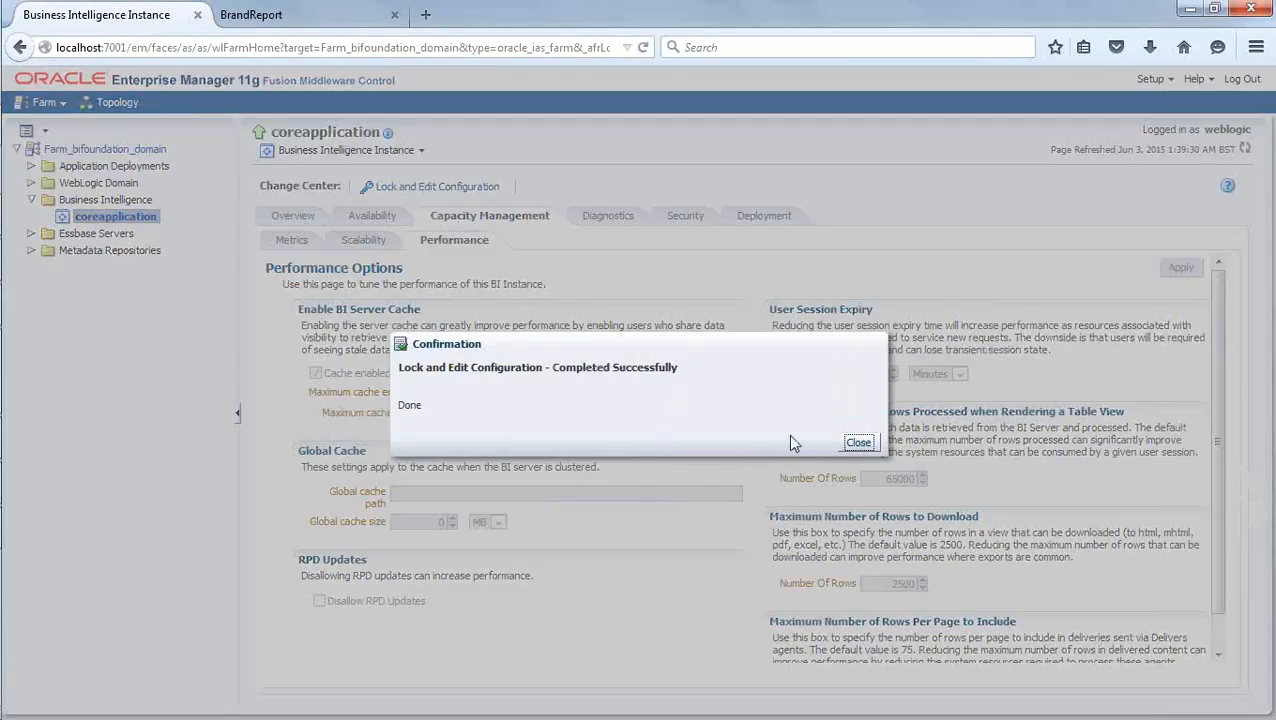
pyautogui.click(857, 442)
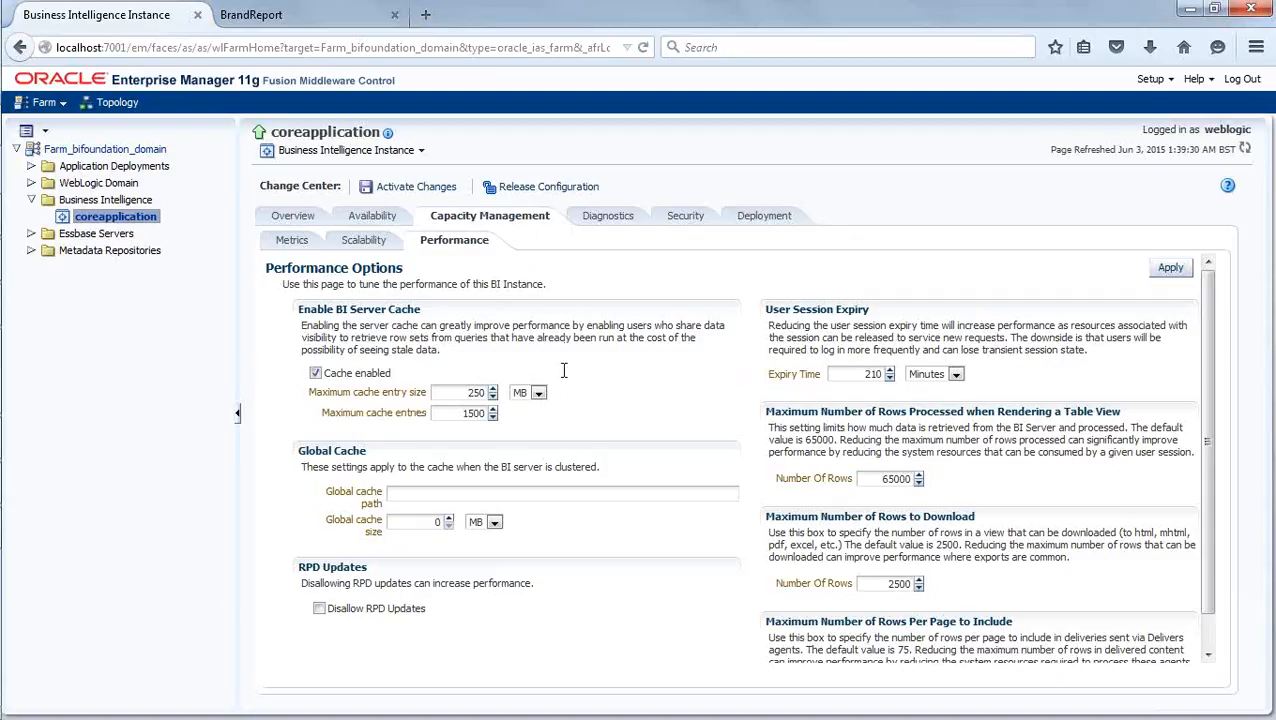
pyautogui.click(543, 188)
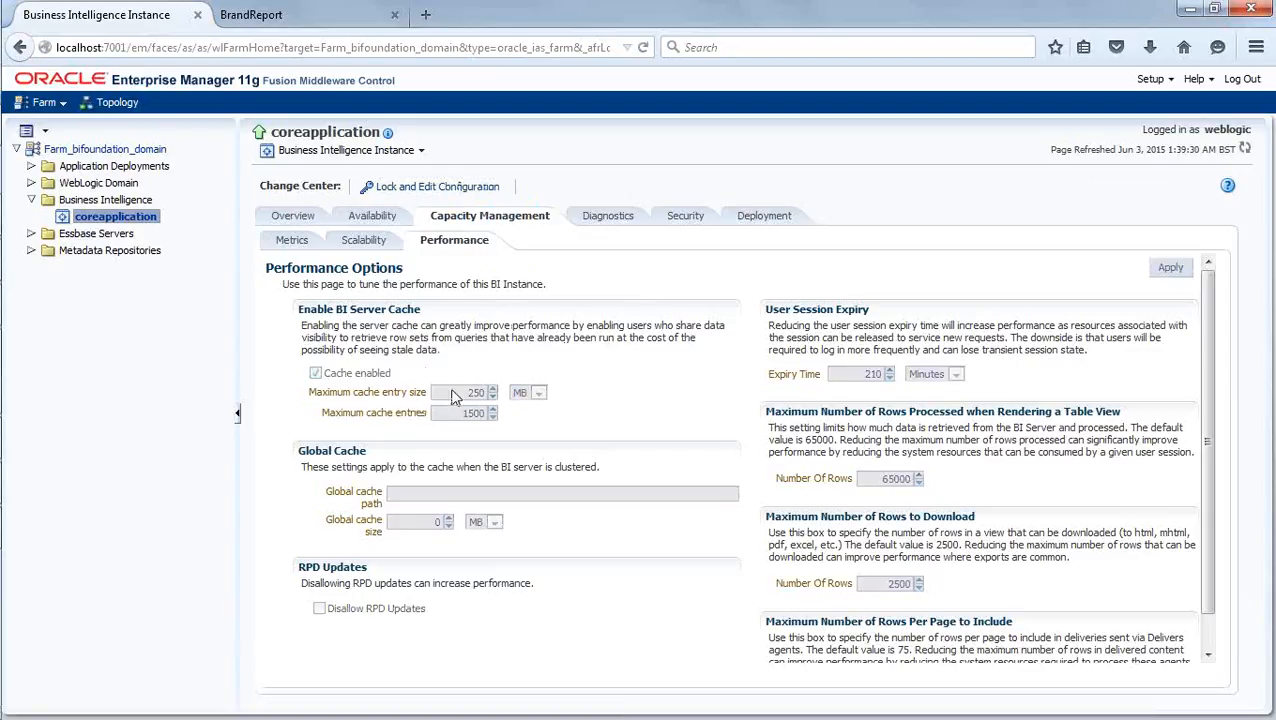
# - Return to the Oracle BI Administration Tool and turn the Cacheable option of SAMP_PRODUCTS_D off and back on
pyautogui.moveTo(5, 350)
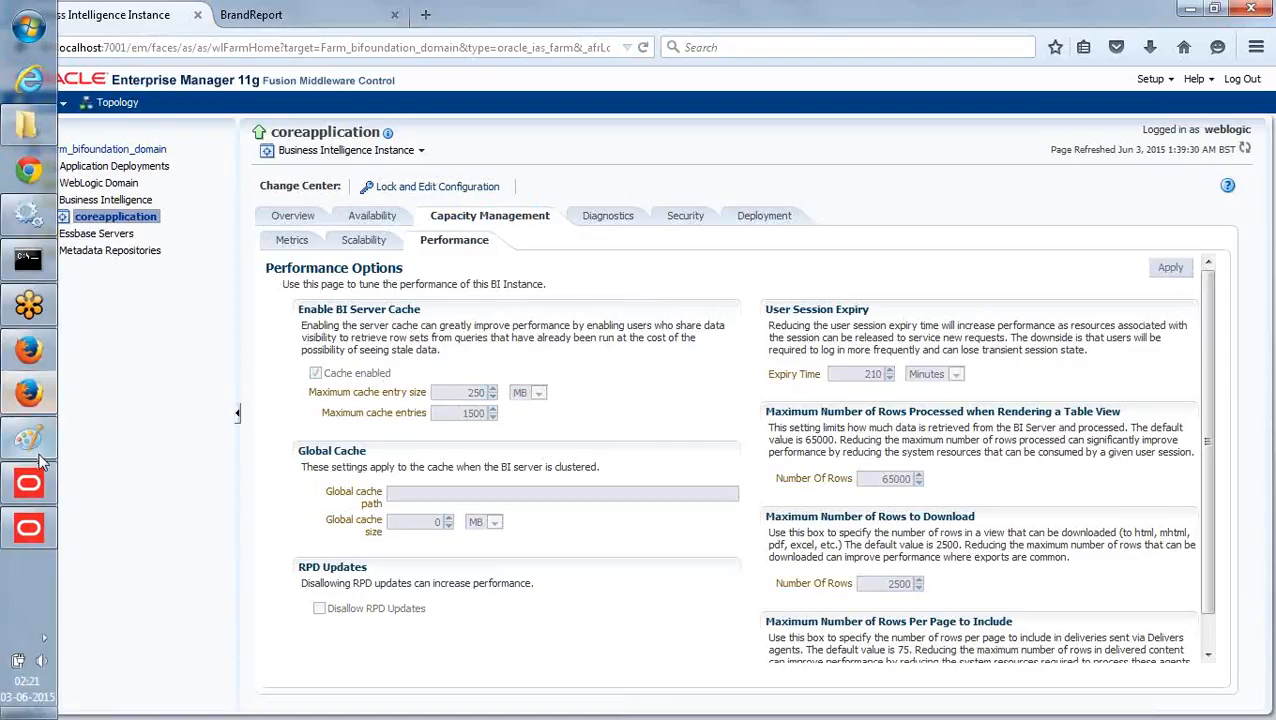
pyautogui.moveTo(30, 540)
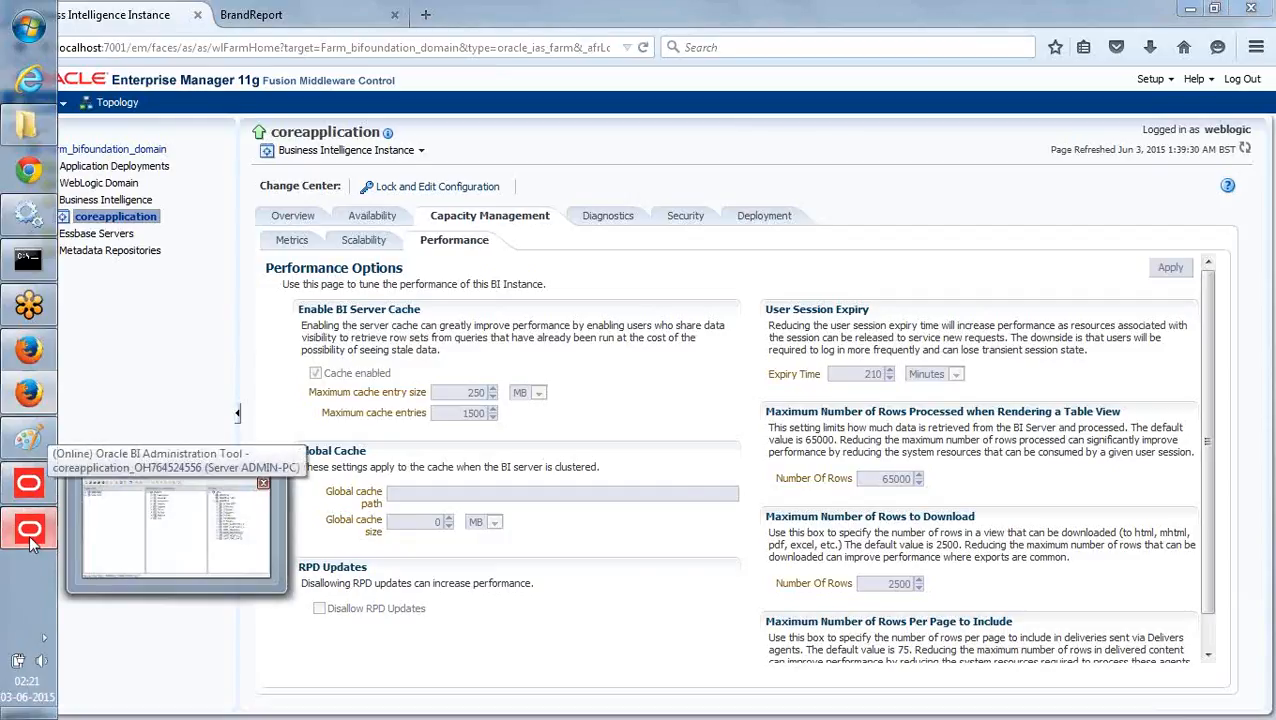
pyautogui.click(30, 540)
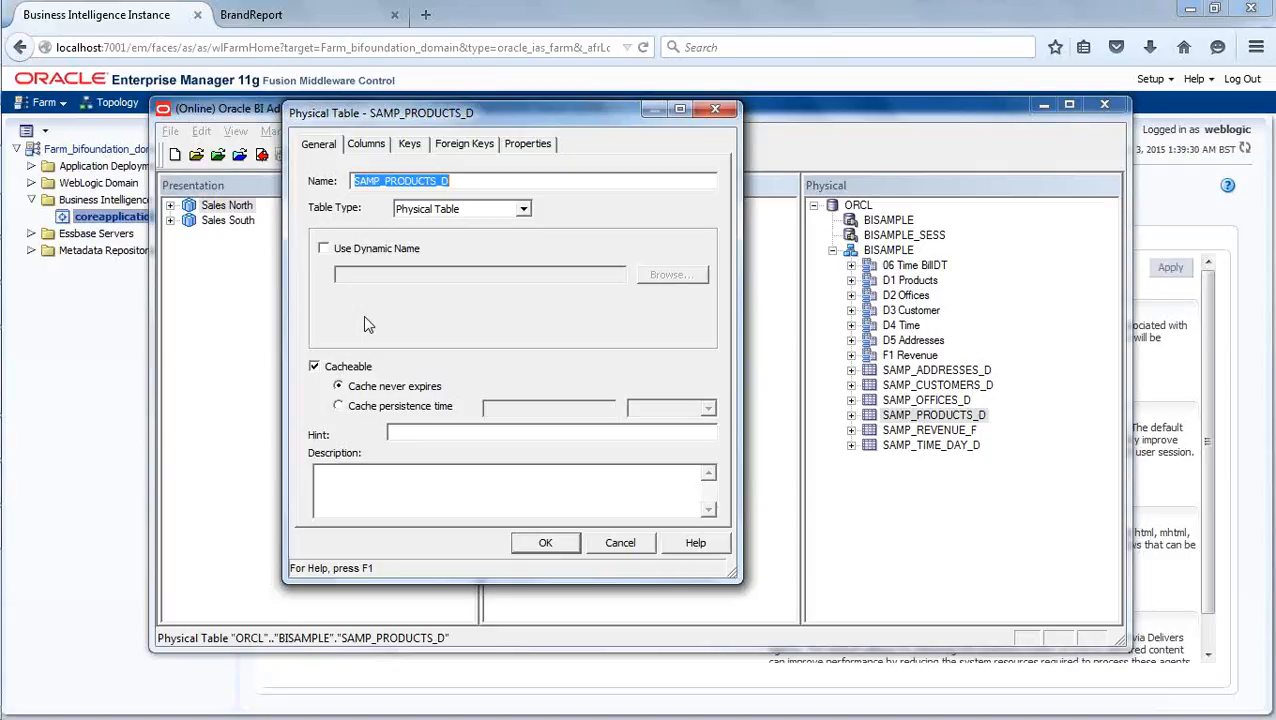
pyautogui.click(315, 365)
pyautogui.click(315, 367)
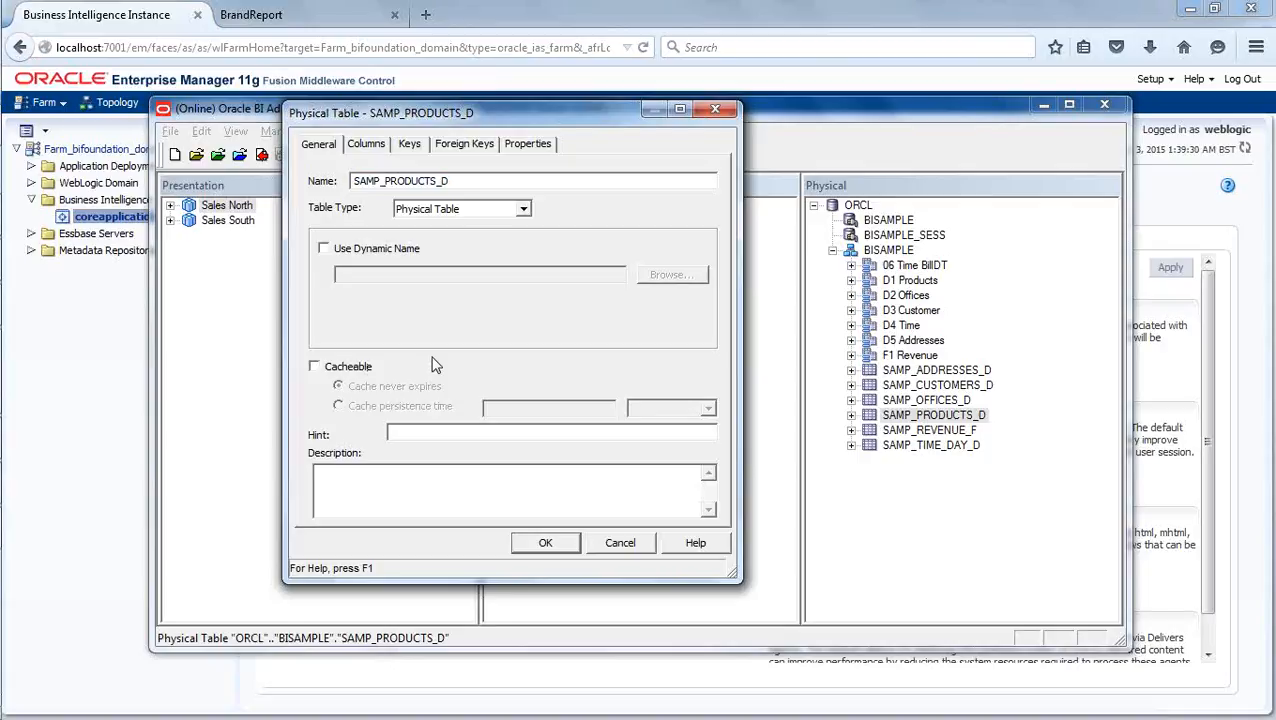
pyautogui.click(314, 366)
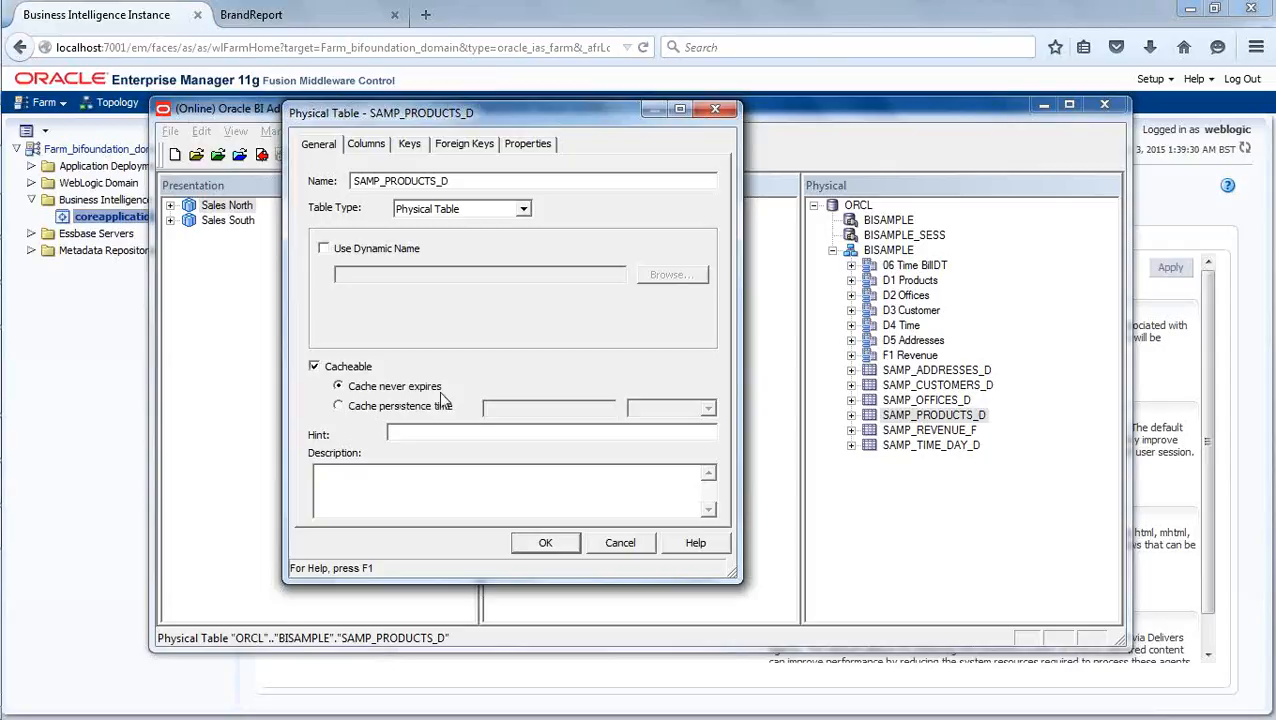
# - Try a cache persistence time of 1 day for SAMP_PRODUCTS_D, restore Cache never expires, and accept the table properties
pyautogui.click(347, 410)
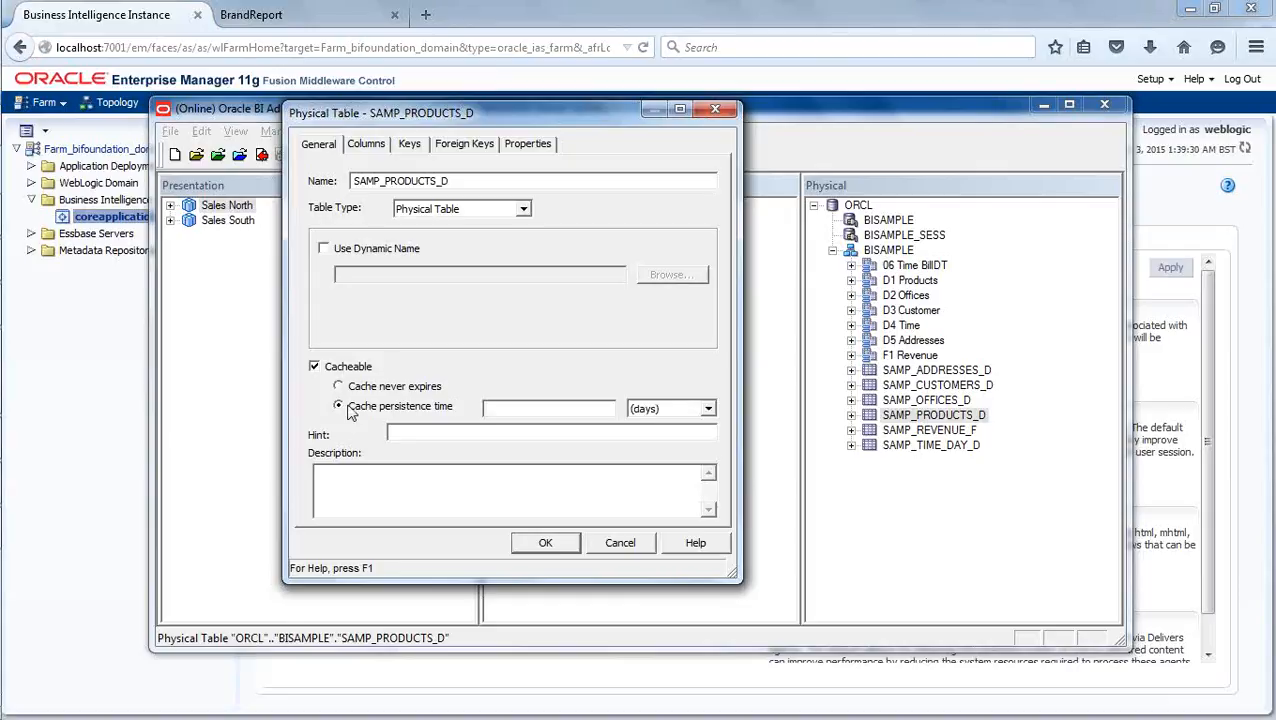
pyautogui.click(558, 408)
pyautogui.write('1')
pyautogui.click(384, 387)
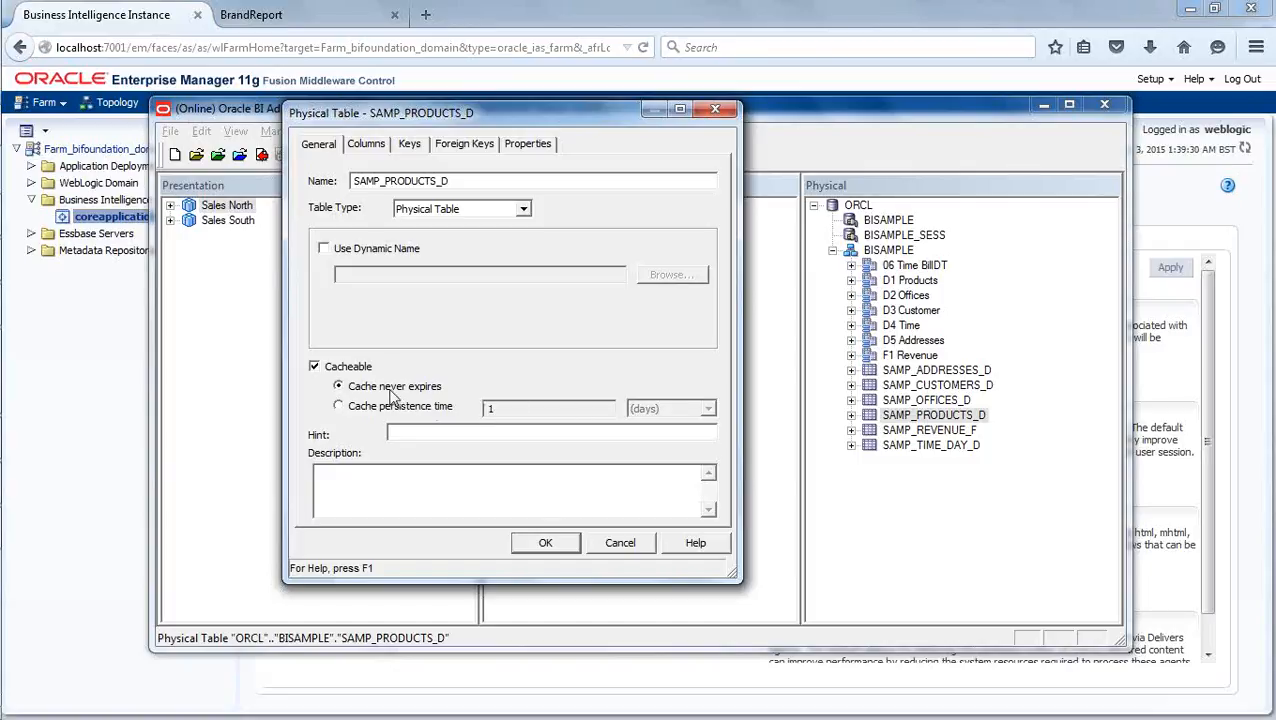
pyautogui.click(545, 543)
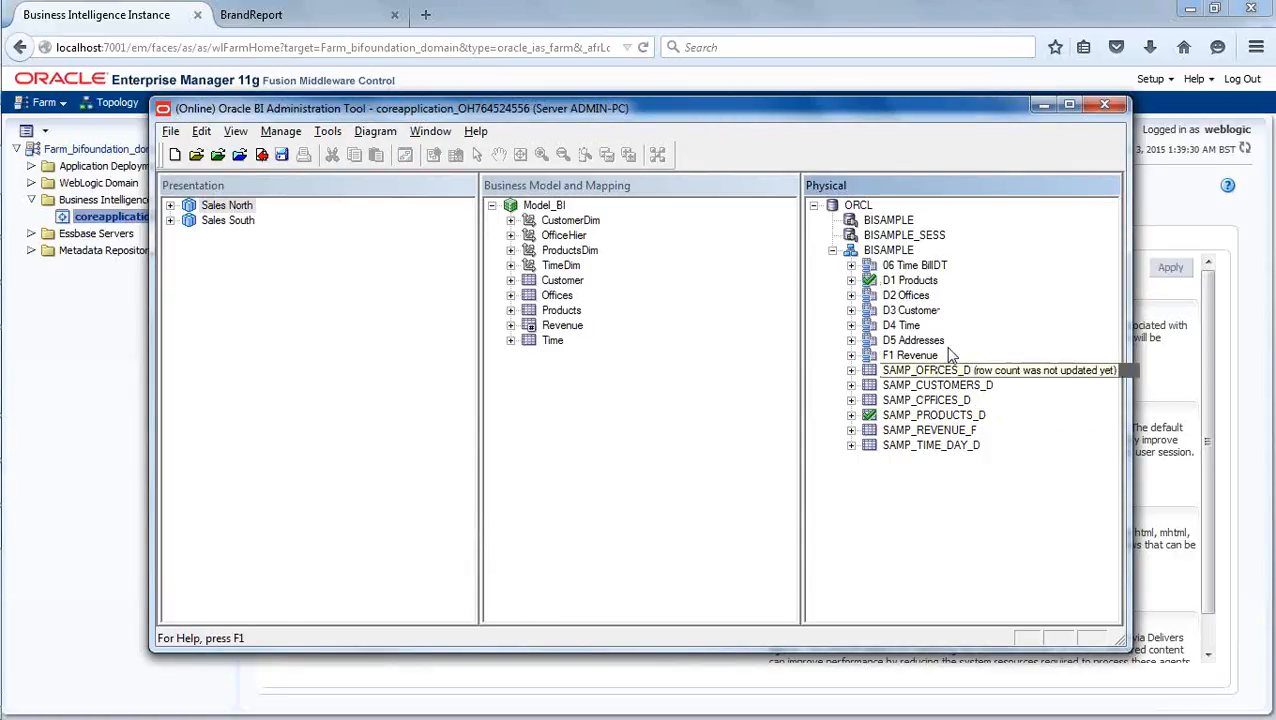
# - Override the source table caching properties for the D1 Products alias and make it non-cacheable
pyautogui.click(928, 283)
pyautogui.doubleClick(930, 285)
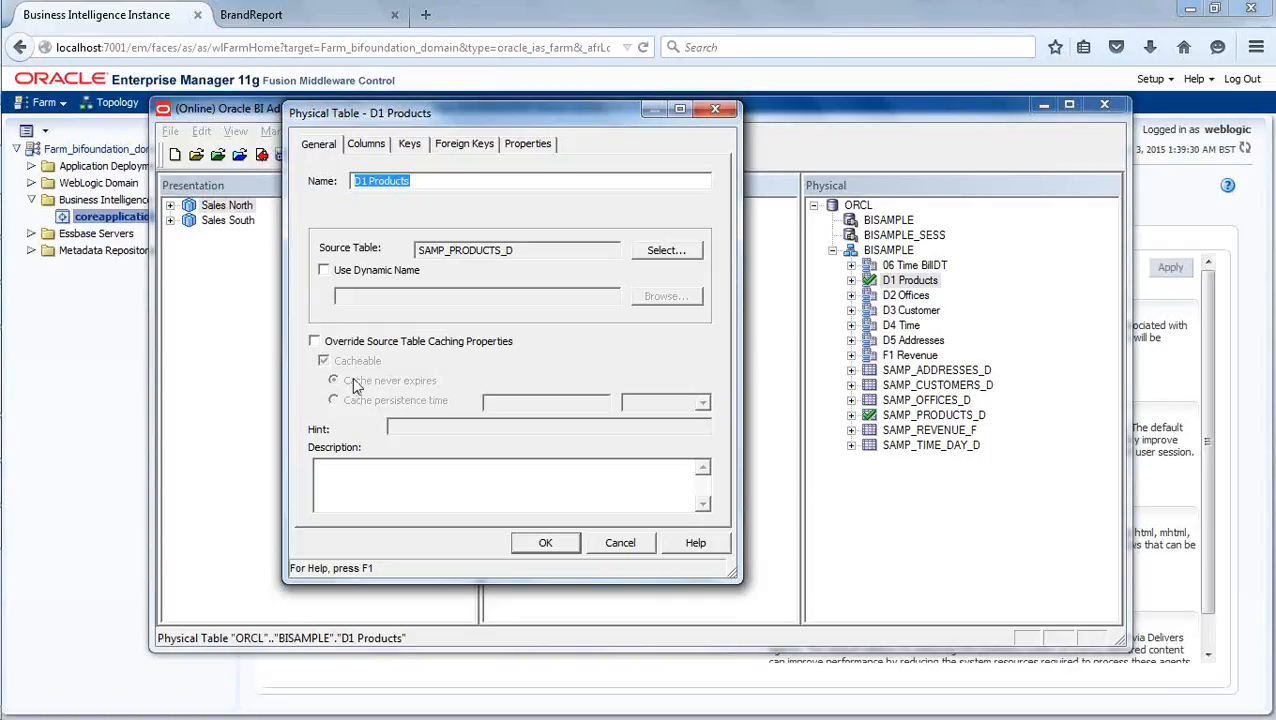
pyautogui.click(316, 342)
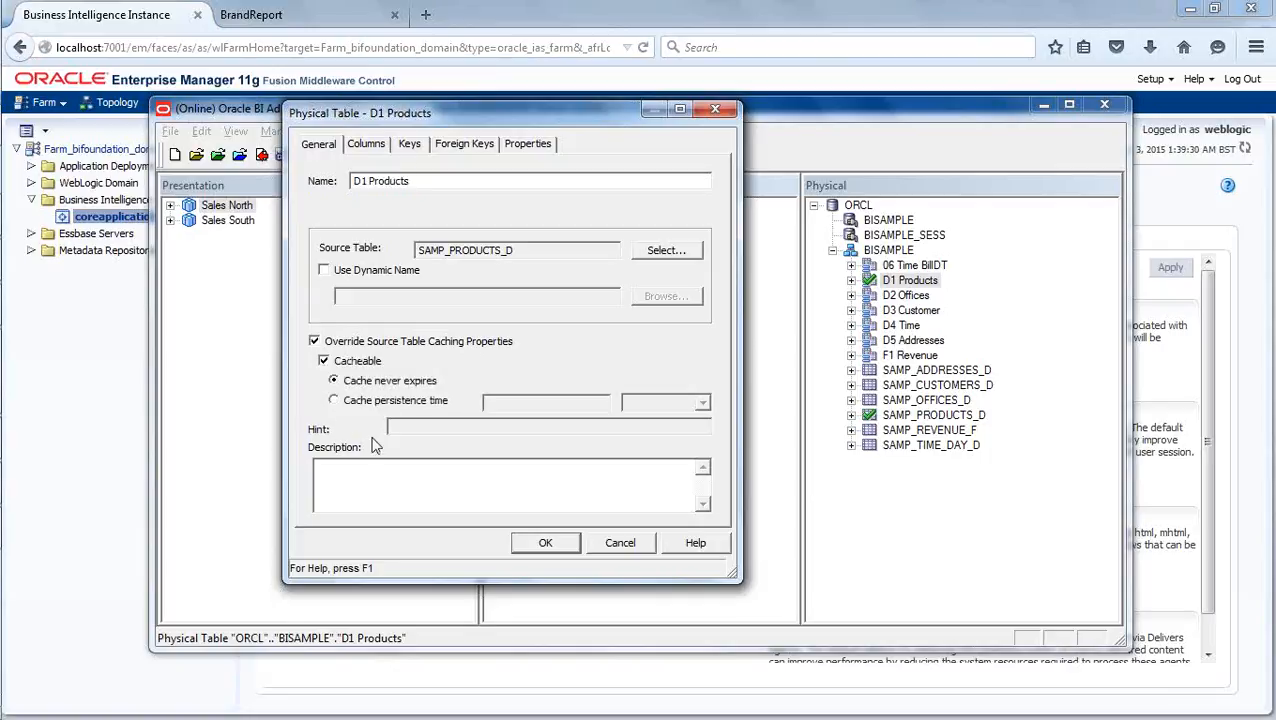
pyautogui.click(323, 361)
pyautogui.click(531, 545)
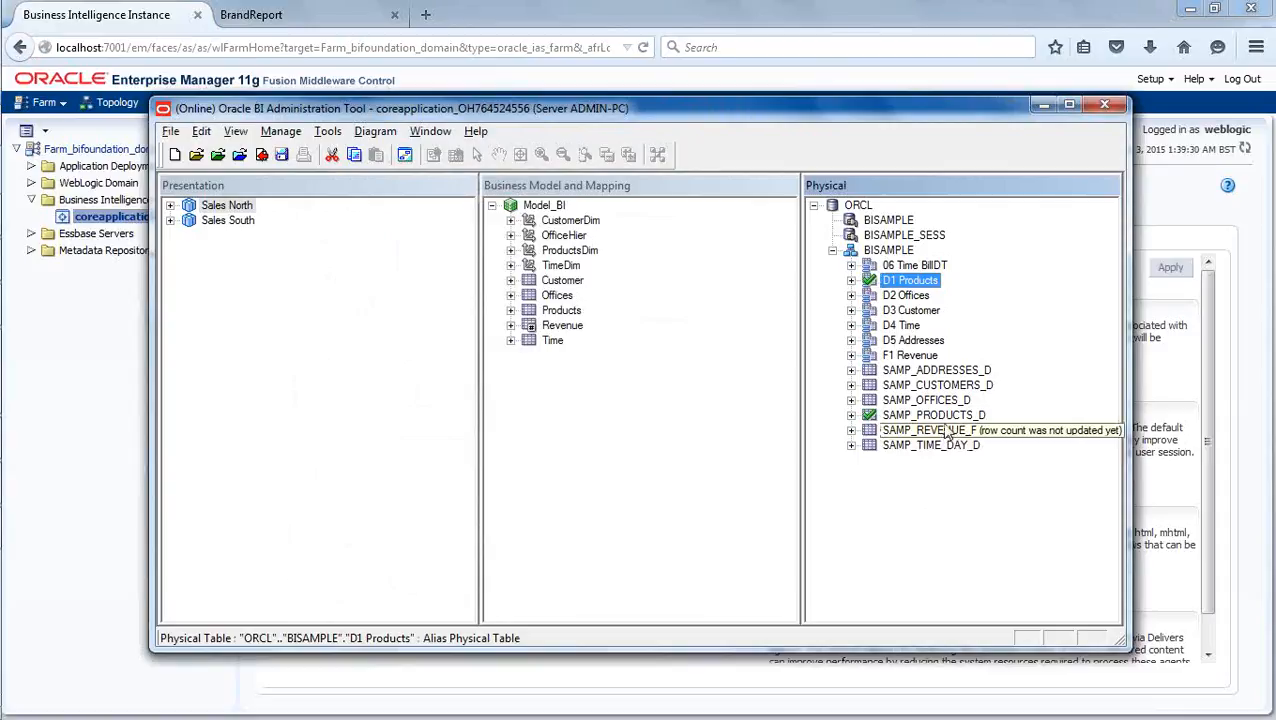
# - Reopen the D1 Products properties and turn off the override of the source table caching properties
pyautogui.doubleClick(912, 283)
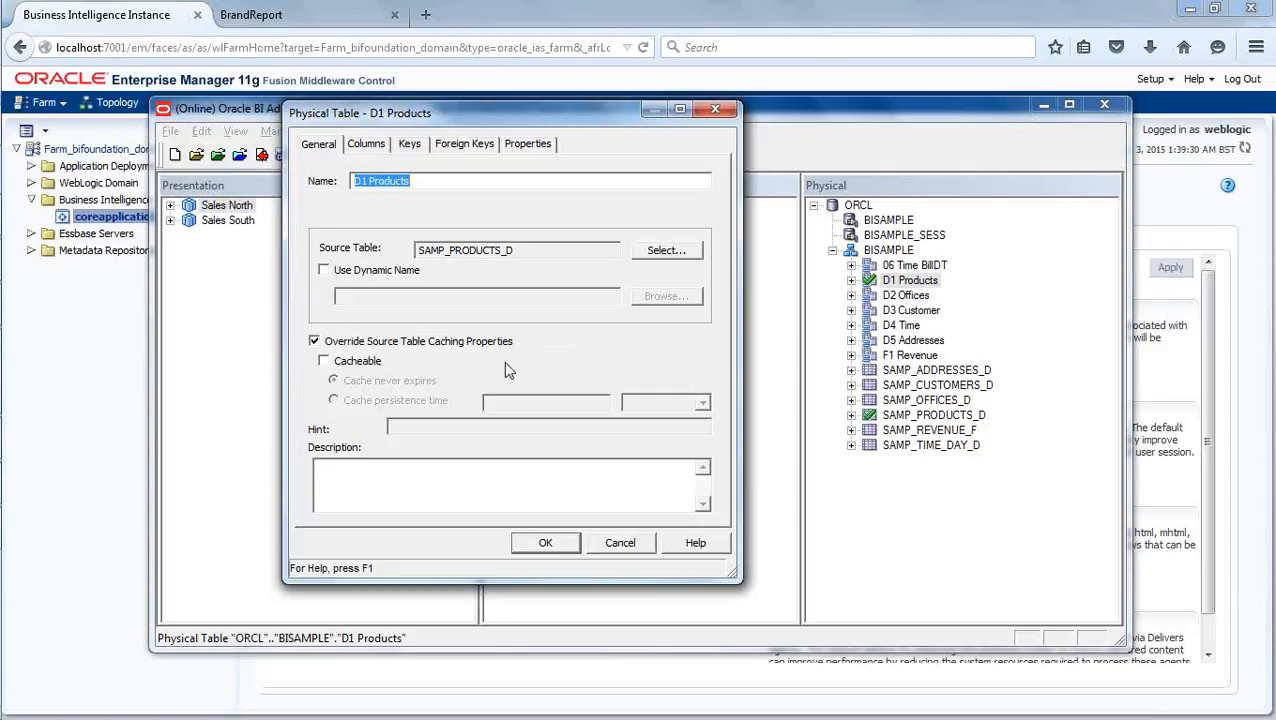
pyautogui.click(620, 544)
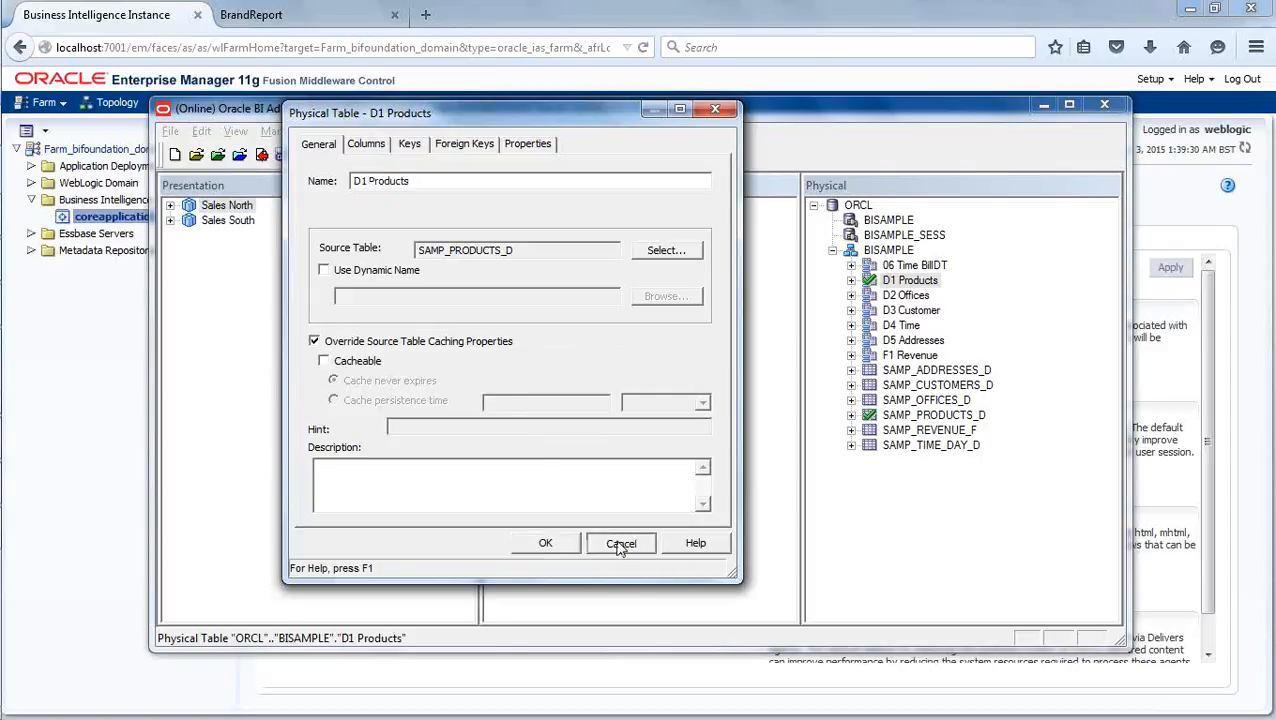
pyautogui.click(345, 342)
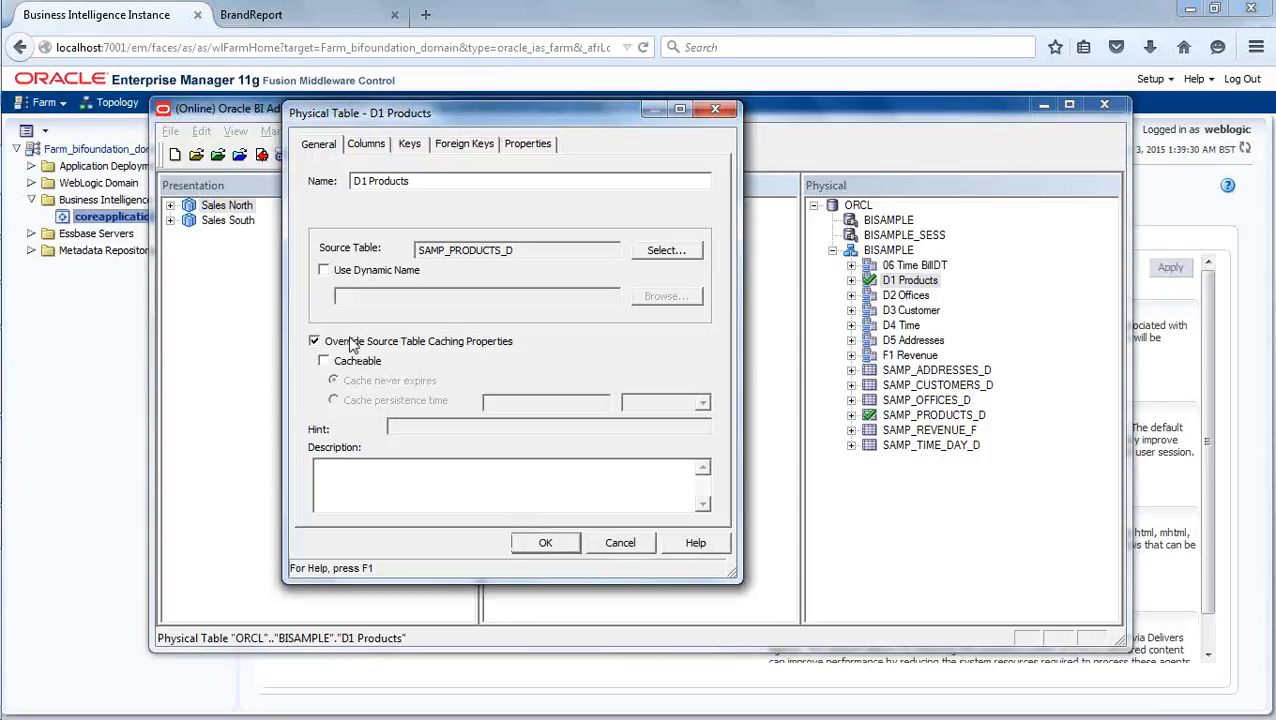
pyautogui.click(560, 541)
pyautogui.click(951, 519)
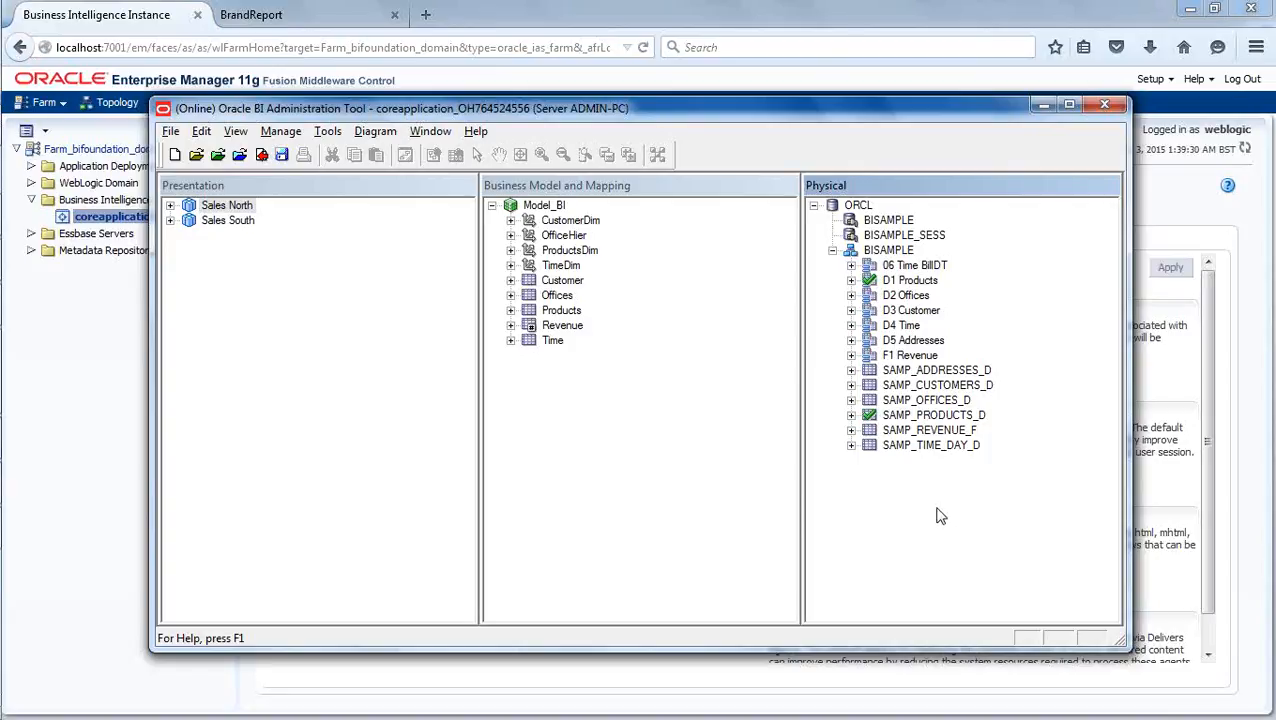
# - Check the D1 Products caching properties without changing them, and select the SAMP_PRODUCTS_D table
pyautogui.doubleClick(912, 281)
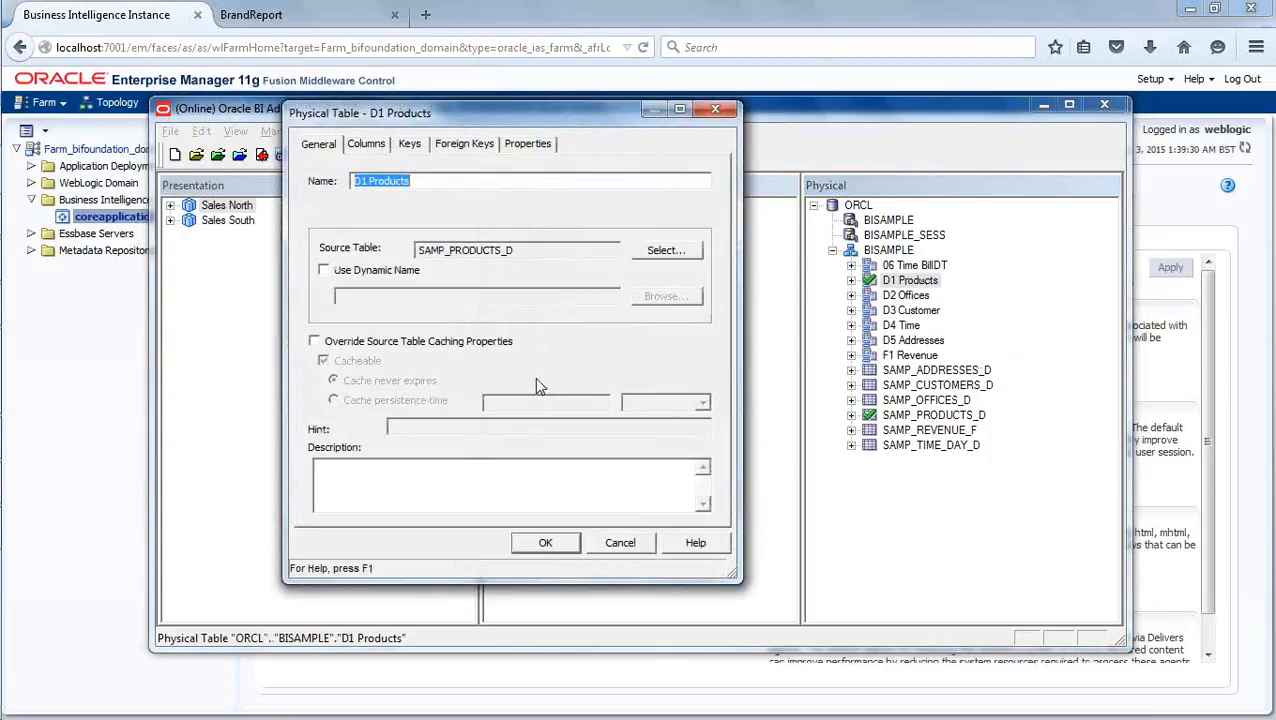
pyautogui.click(626, 545)
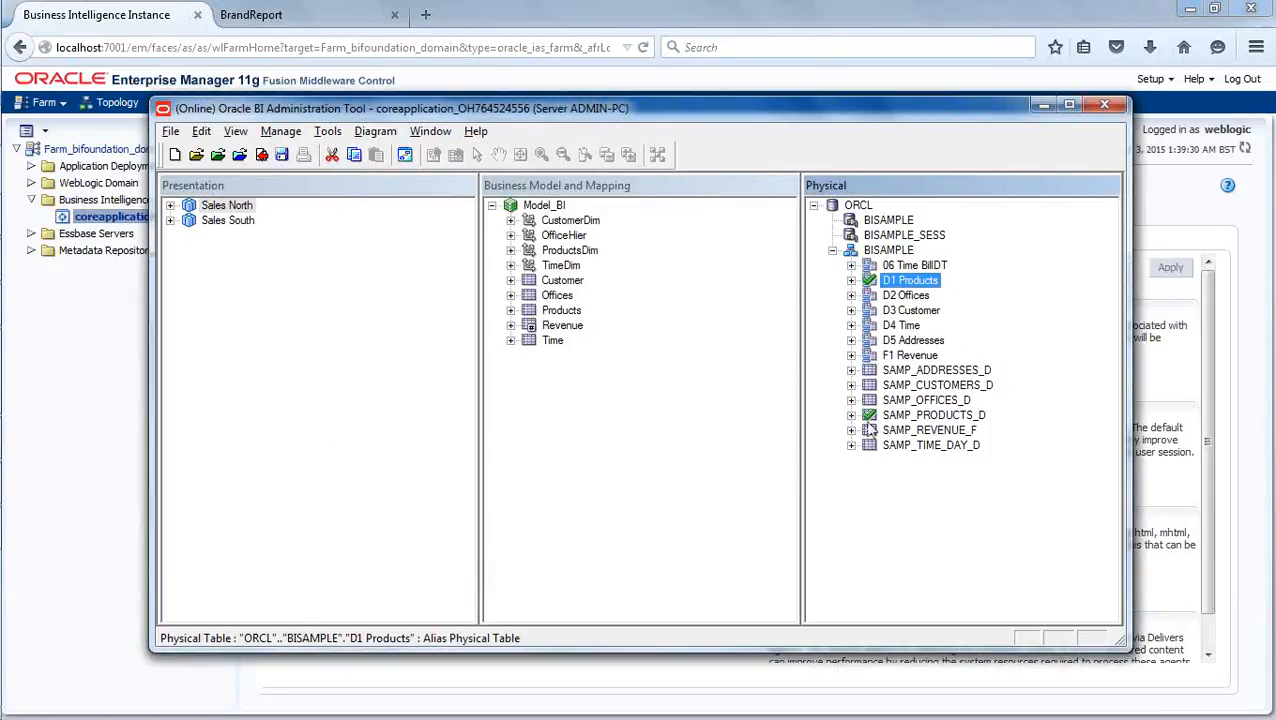
pyautogui.click(895, 415)
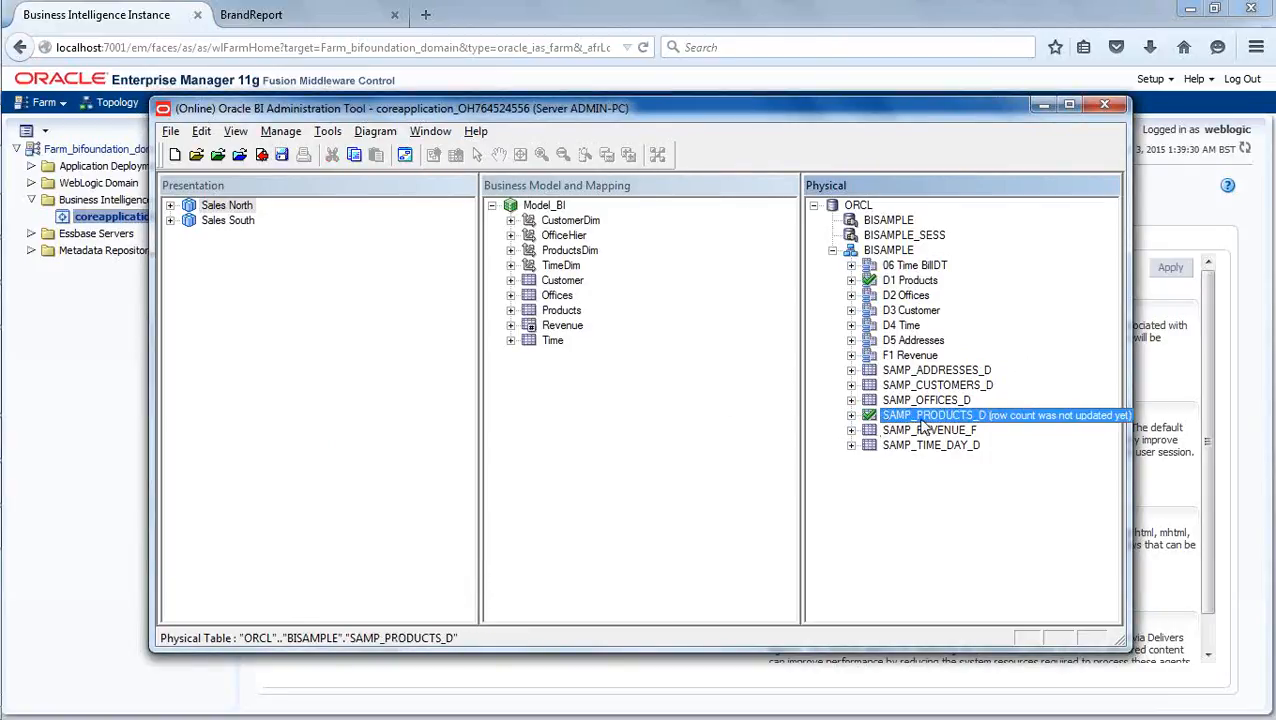
# - Review the caching properties of the SAMP_PRODUCTS_D physical table without changing them, and clear the table selection
pyautogui.doubleClick(921, 418)
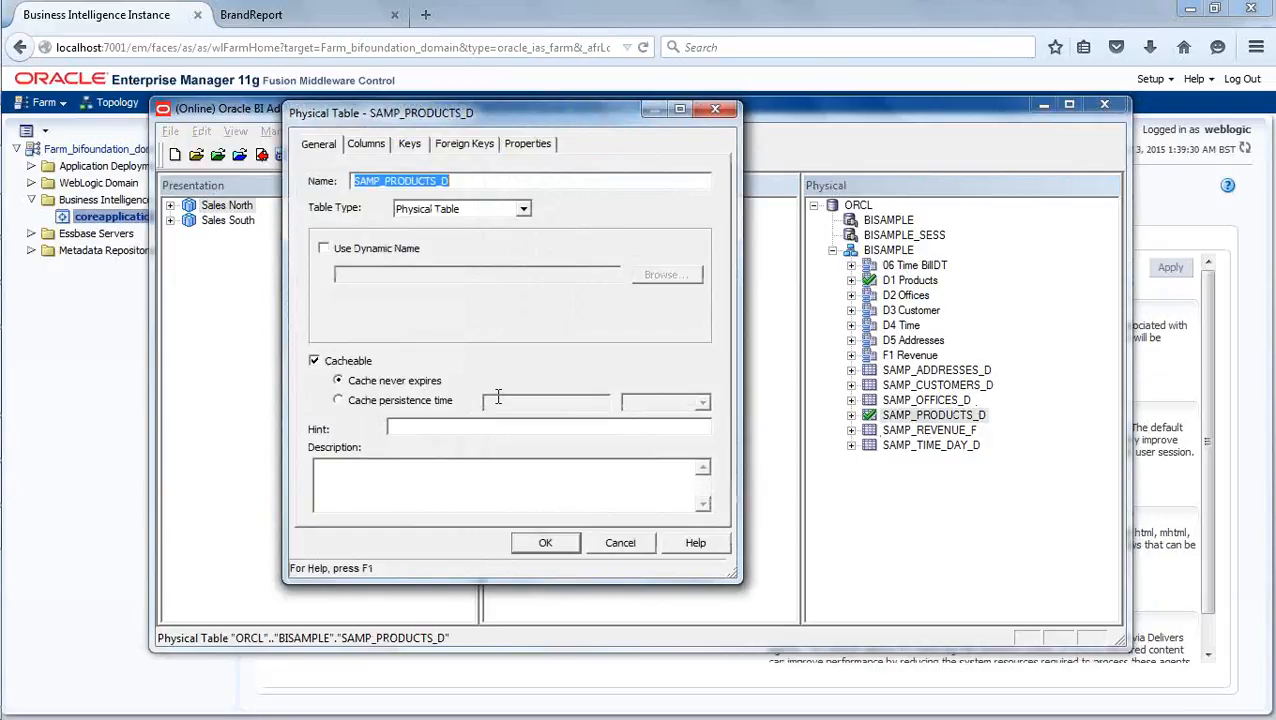
pyautogui.click(620, 544)
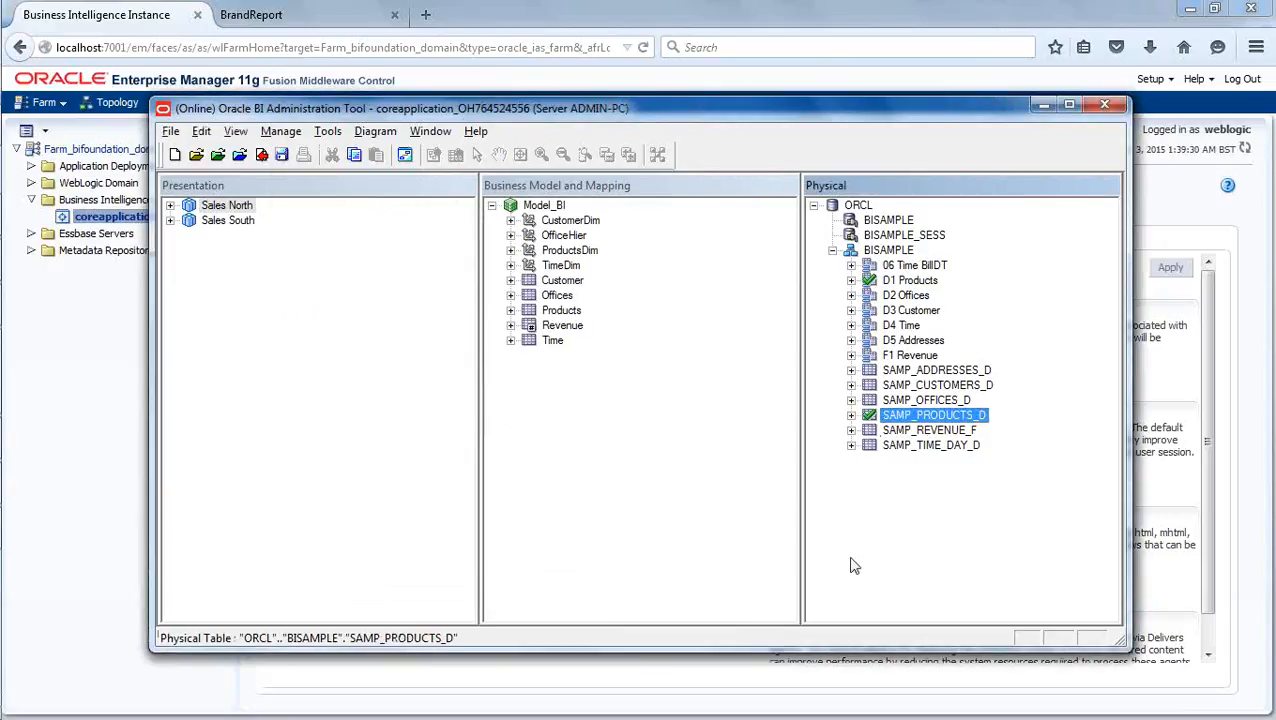
pyautogui.click(910, 554)
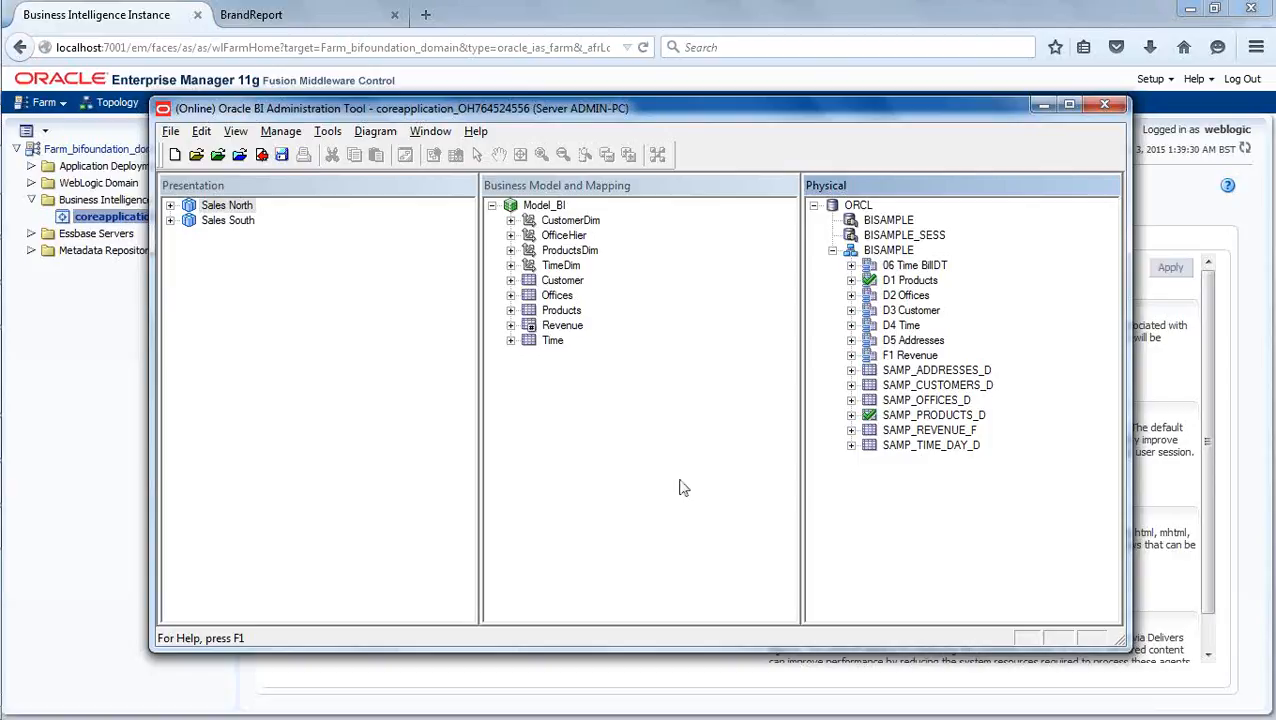
# - Check in the repository changes with a global consistency check, close the Consistency Check Manager, and save the repository
pyautogui.click(284, 135)
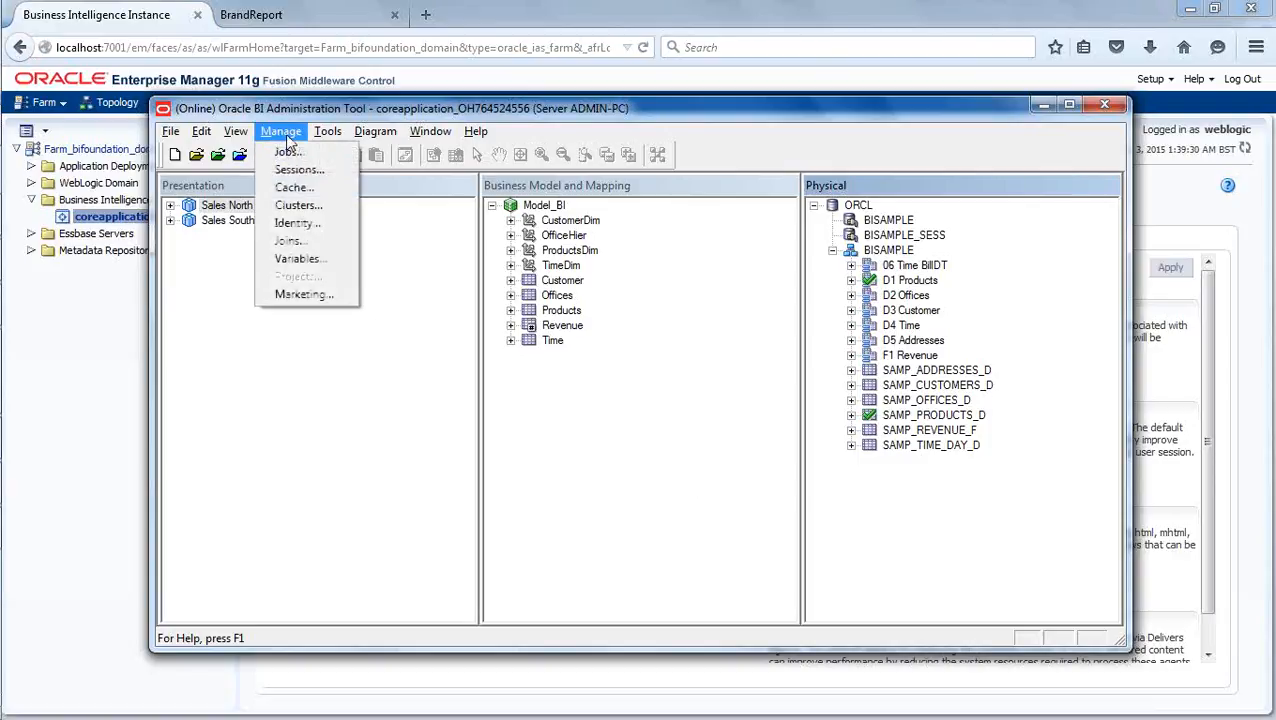
pyautogui.click(207, 343)
pyautogui.click(263, 158)
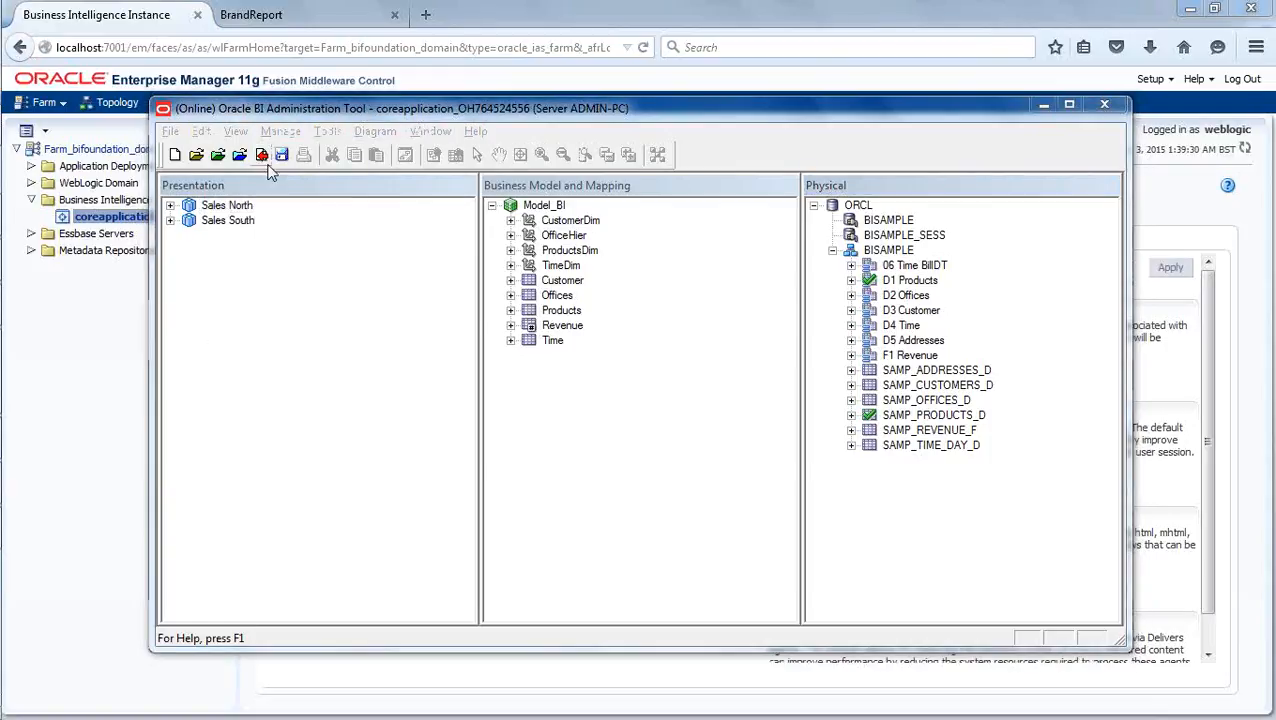
pyautogui.click(564, 421)
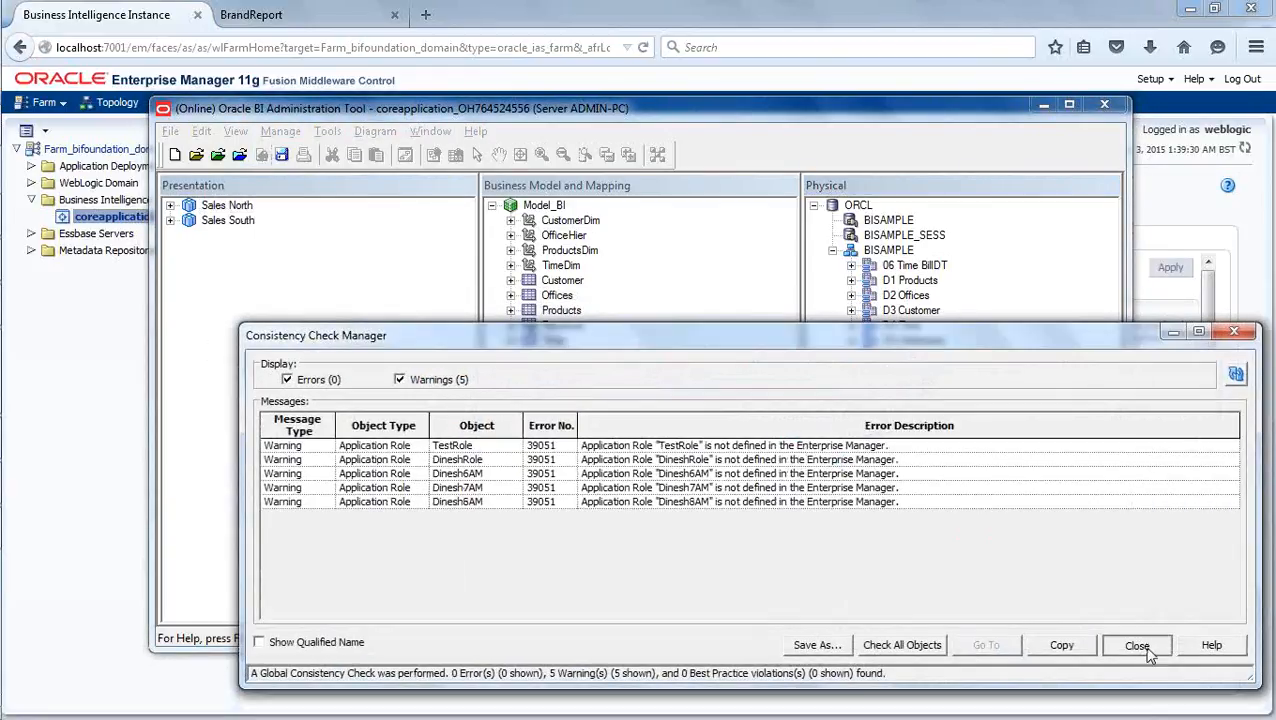
pyautogui.click(1128, 644)
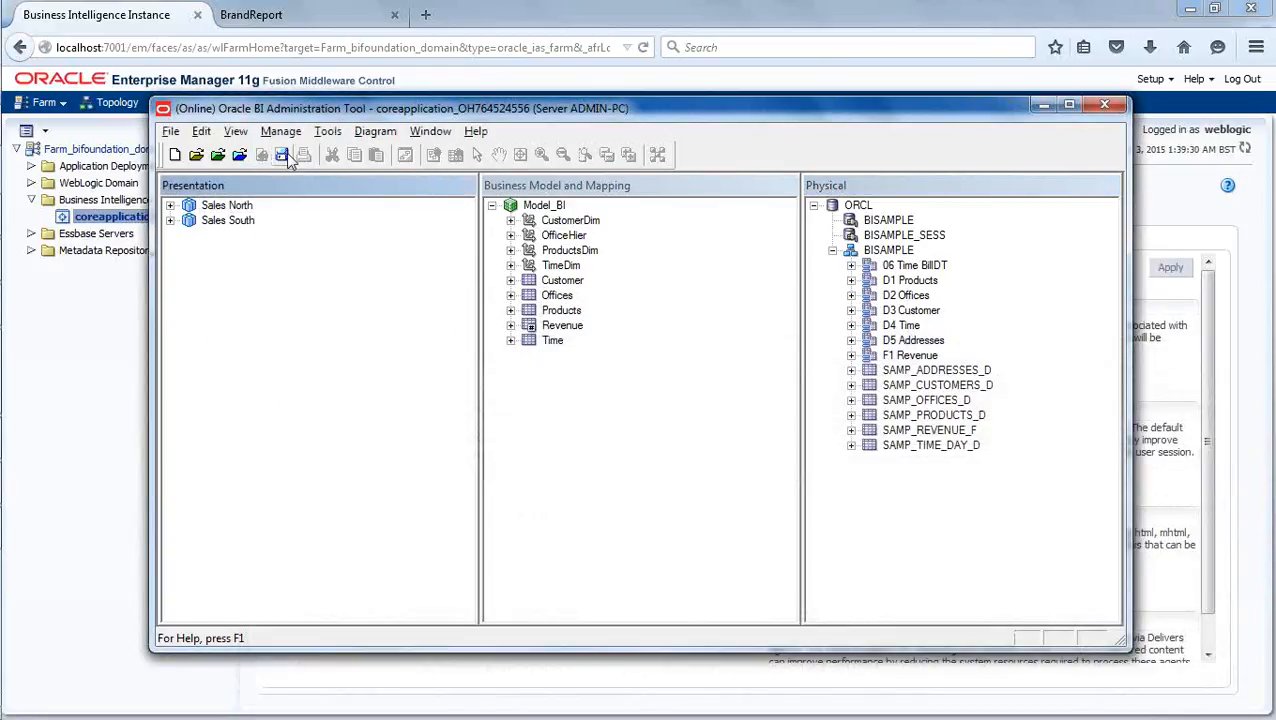
# - Examine the tables offered by the Oracle BI Event Tables utility, and leave it without assigning an event table
pyautogui.click(329, 133)
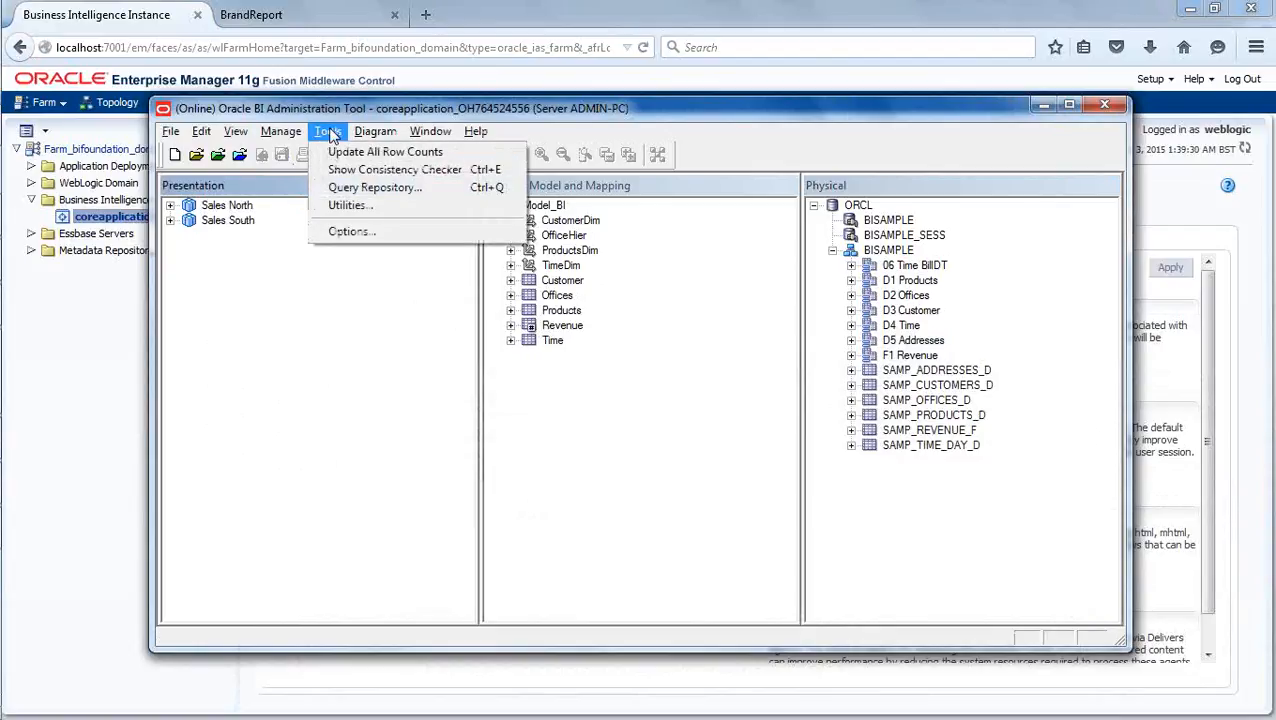
pyautogui.click(365, 207)
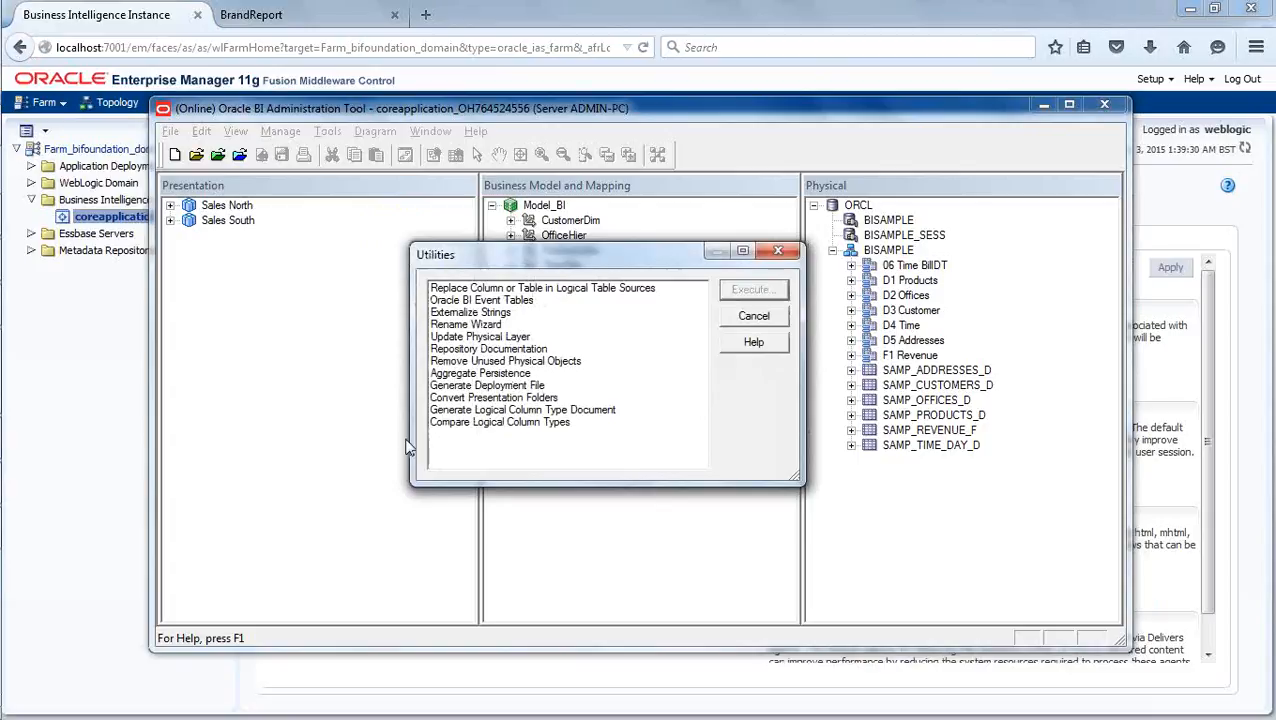
pyautogui.click(497, 302)
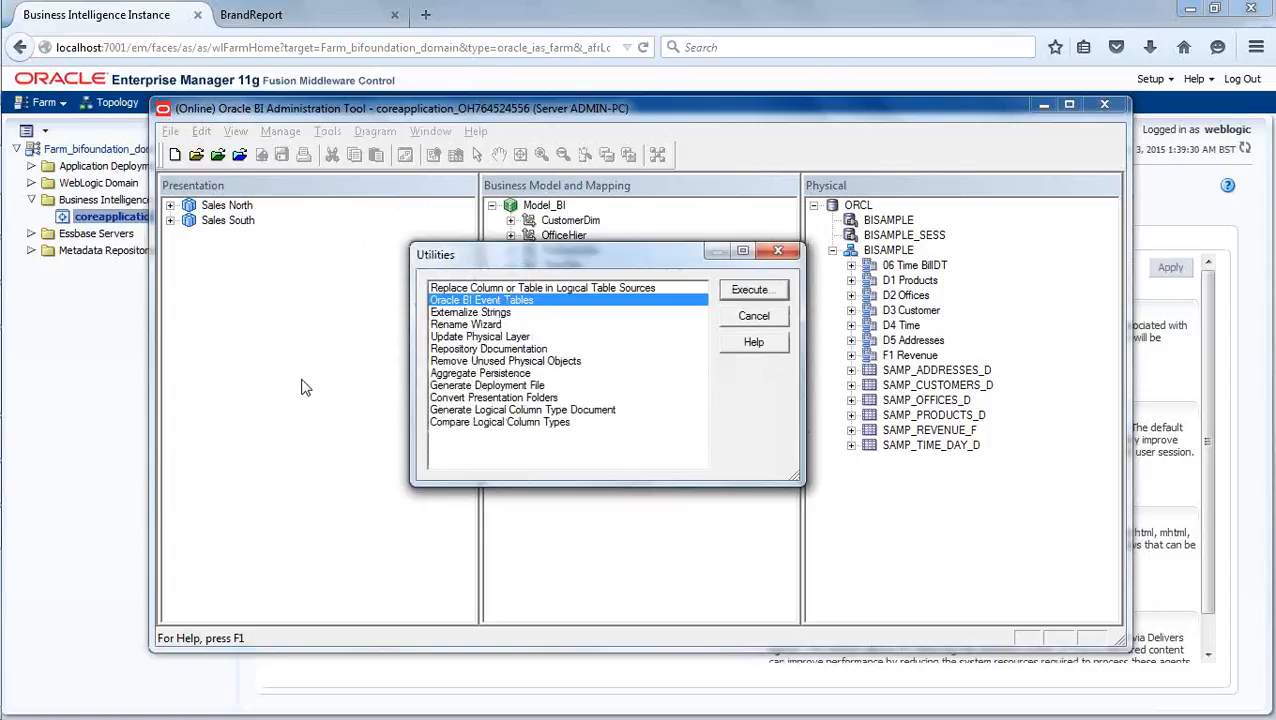
pyautogui.click(750, 292)
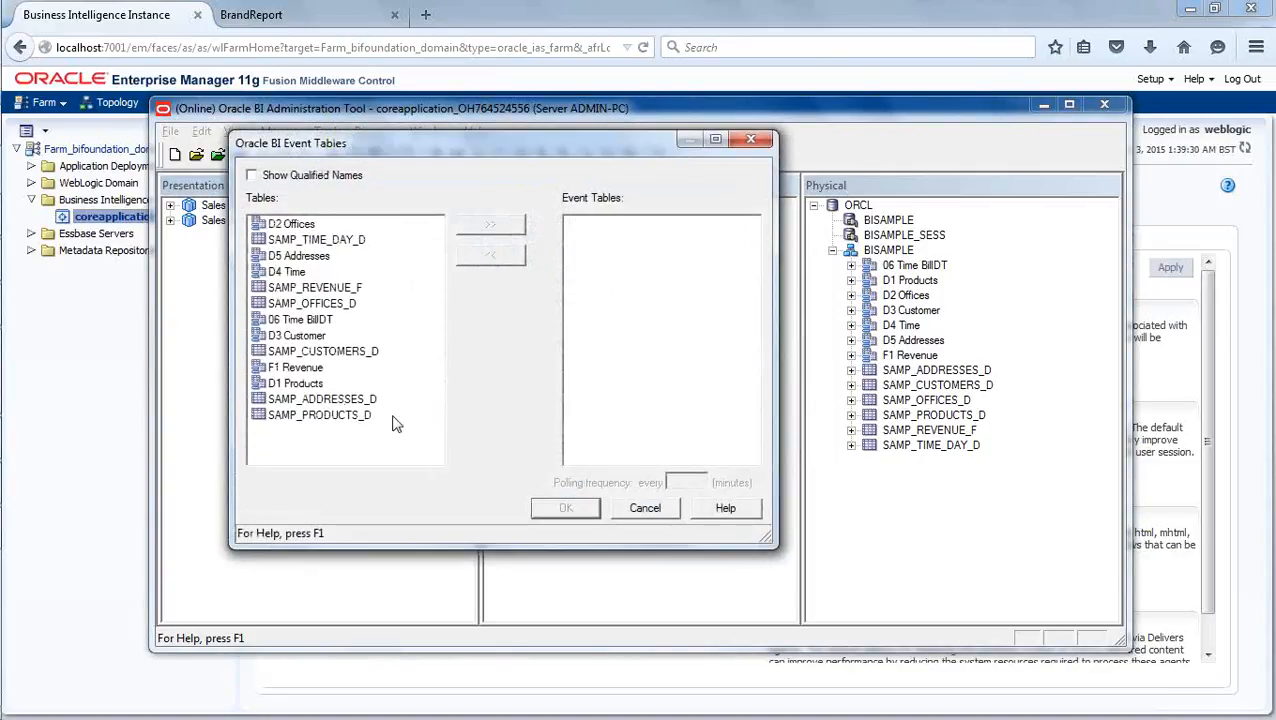
pyautogui.click(645, 508)
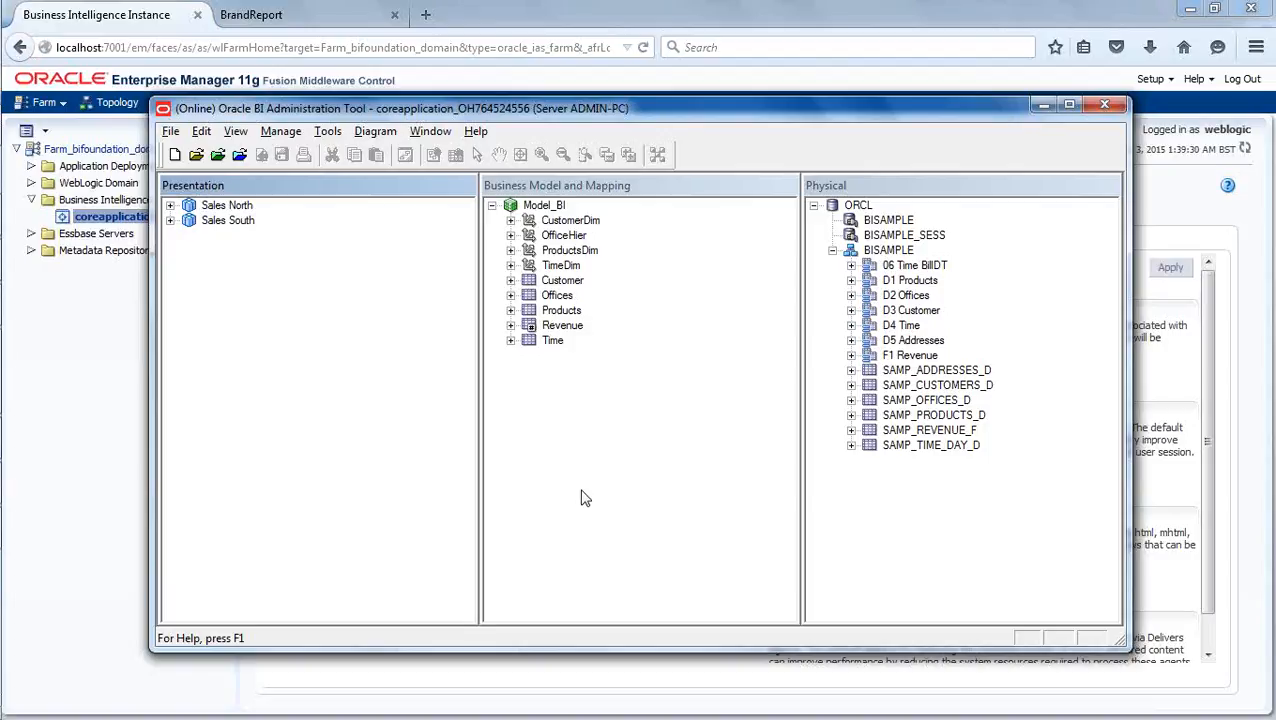
# - Switch to Paint to view the BI Server cache diagram
pyautogui.moveTo(8, 488)
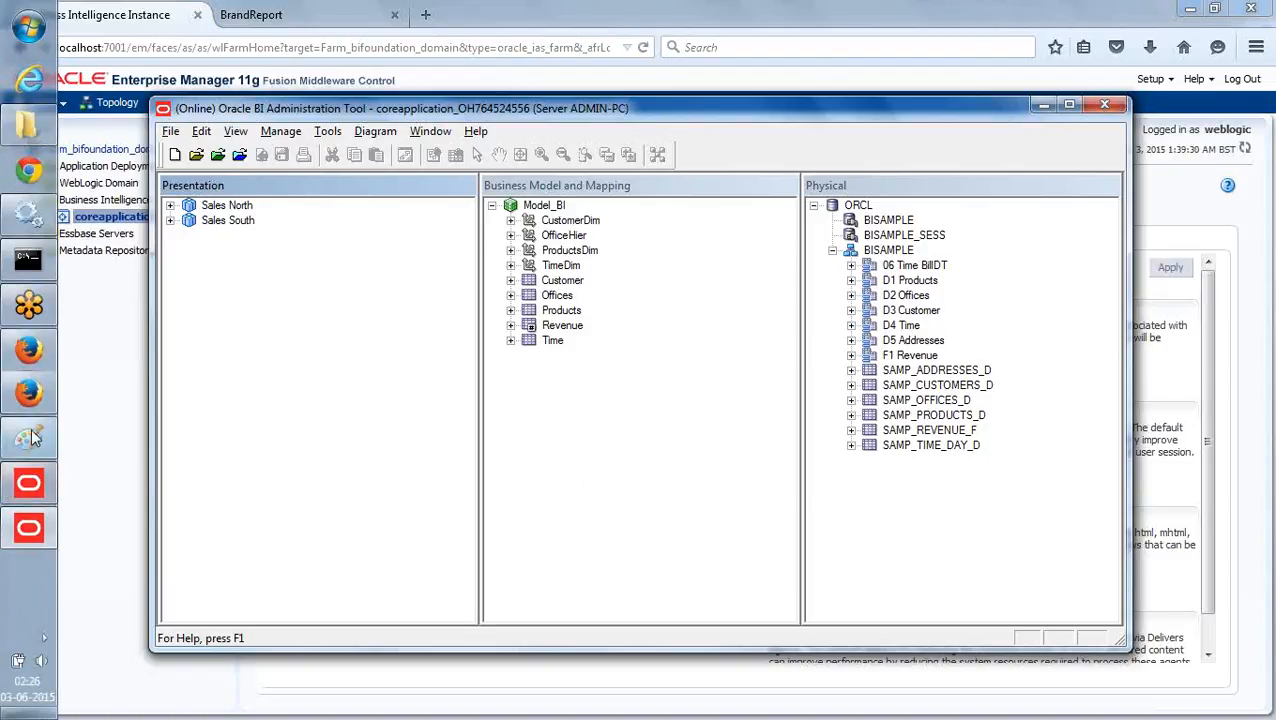
pyautogui.click(28, 437)
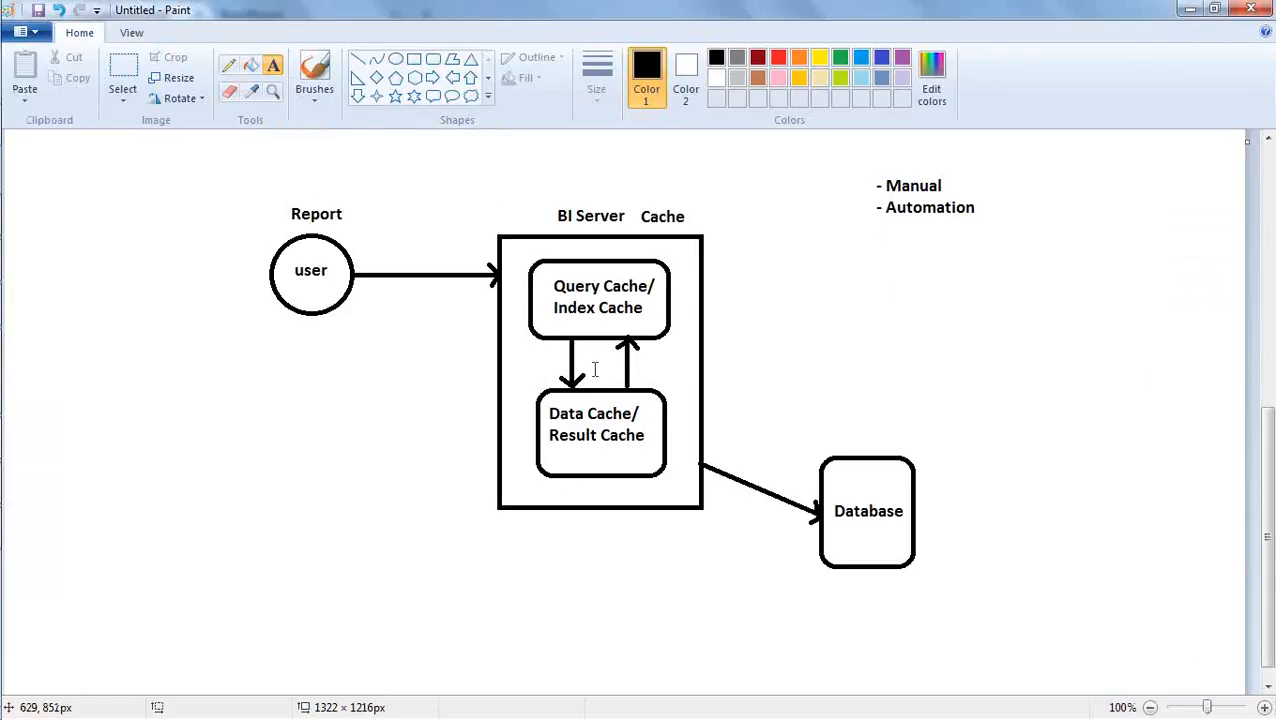
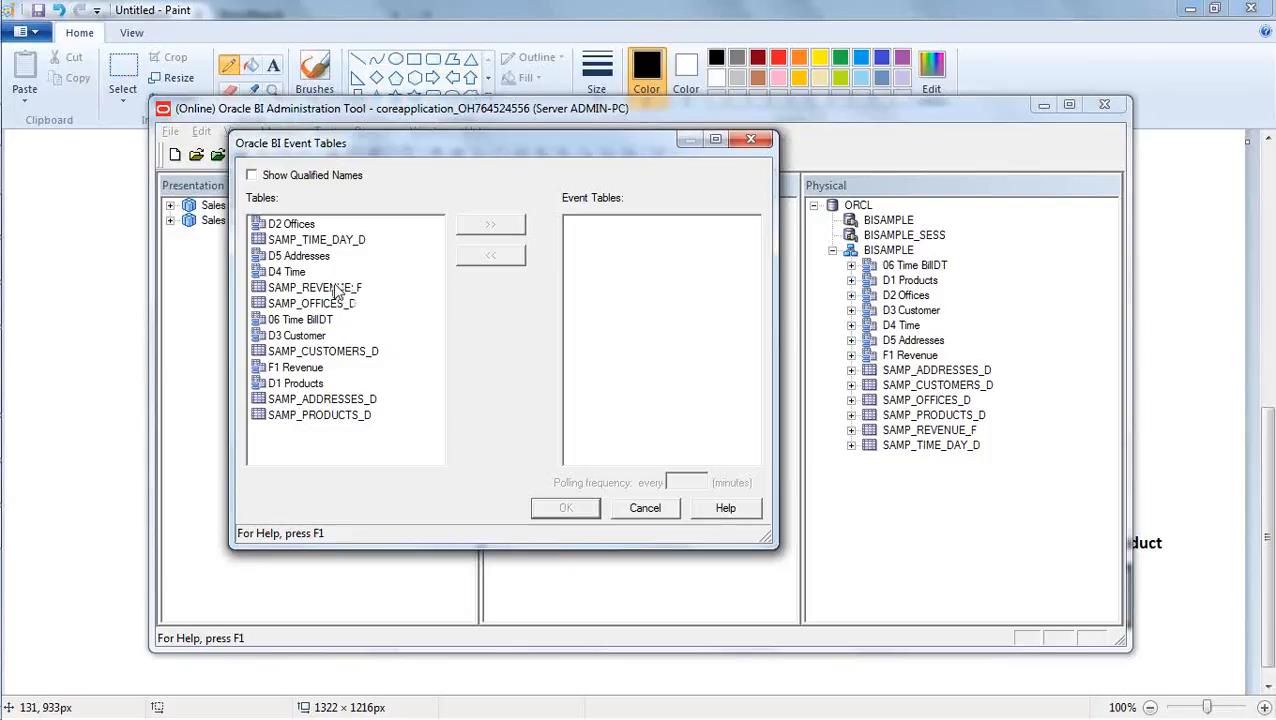
# - Cancel the Event Tables utility and, in Windows Explorer, open C:\OracleBI\instances\instance2\bifoundation\OracleBIServerComponent\coreapplication_obis1\schema
pyautogui.click(645, 508)
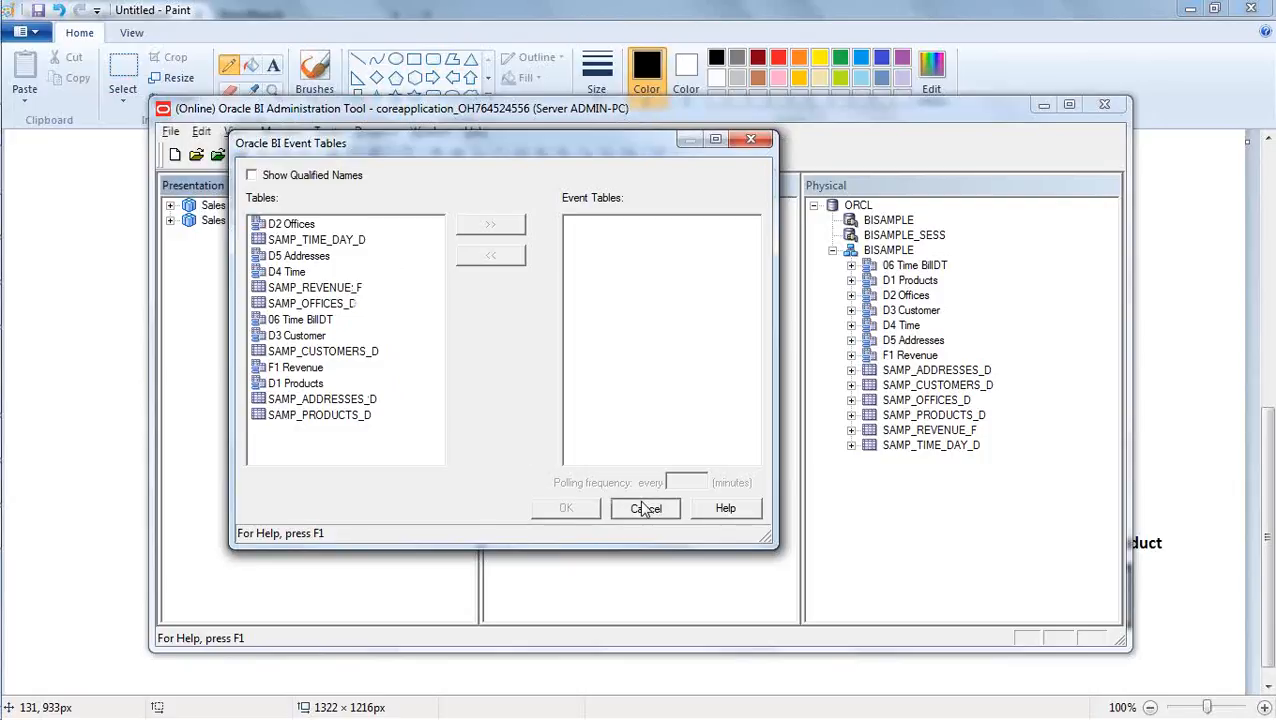
pyautogui.moveTo(4, 380)
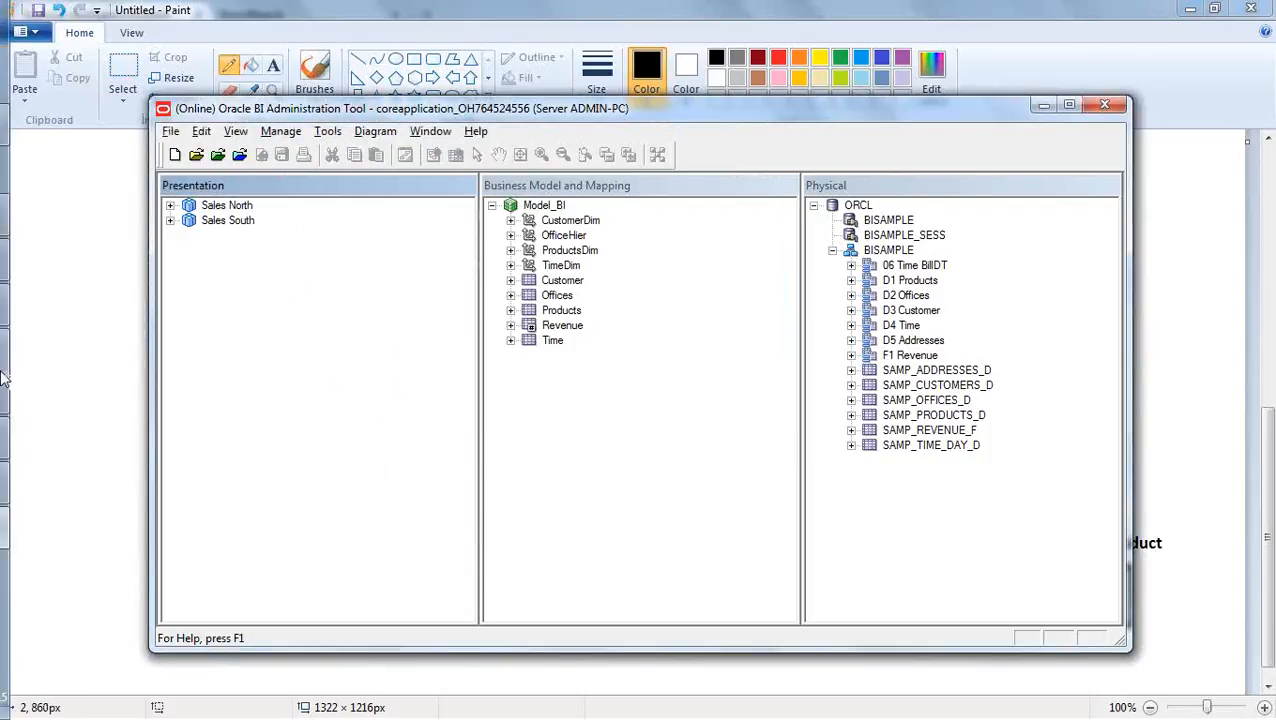
pyautogui.click(26, 122)
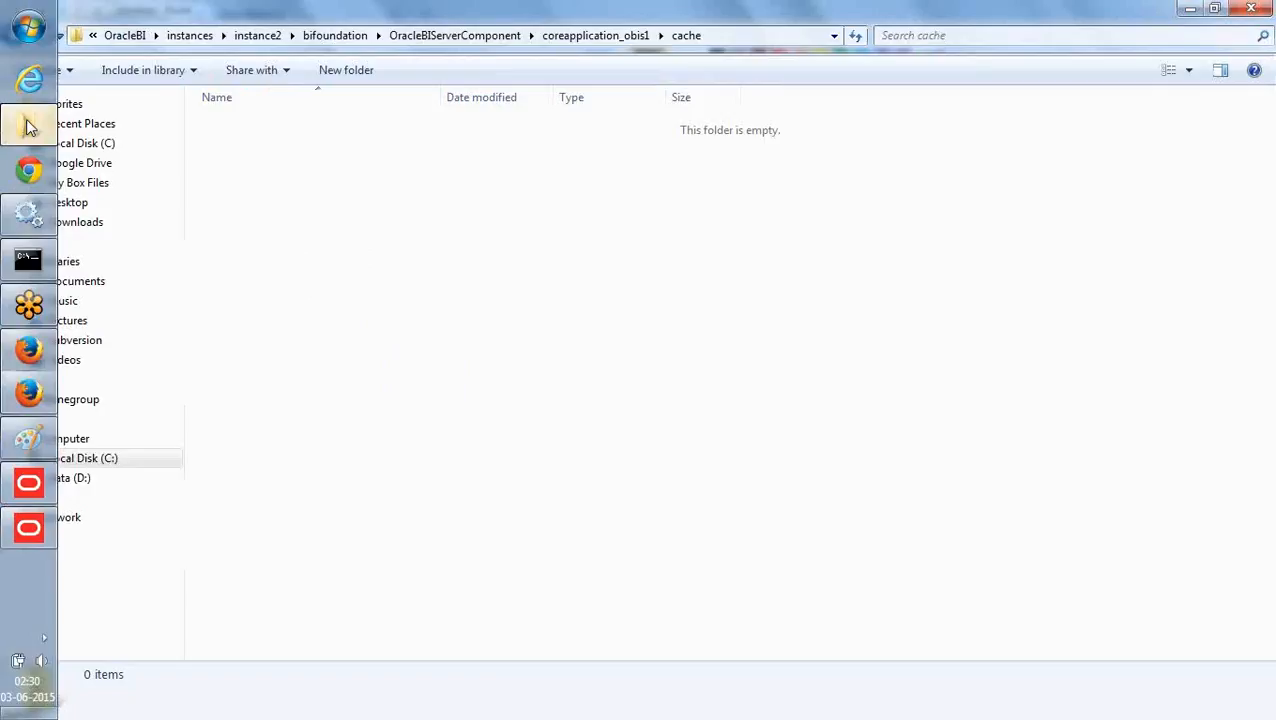
pyautogui.click(106, 460)
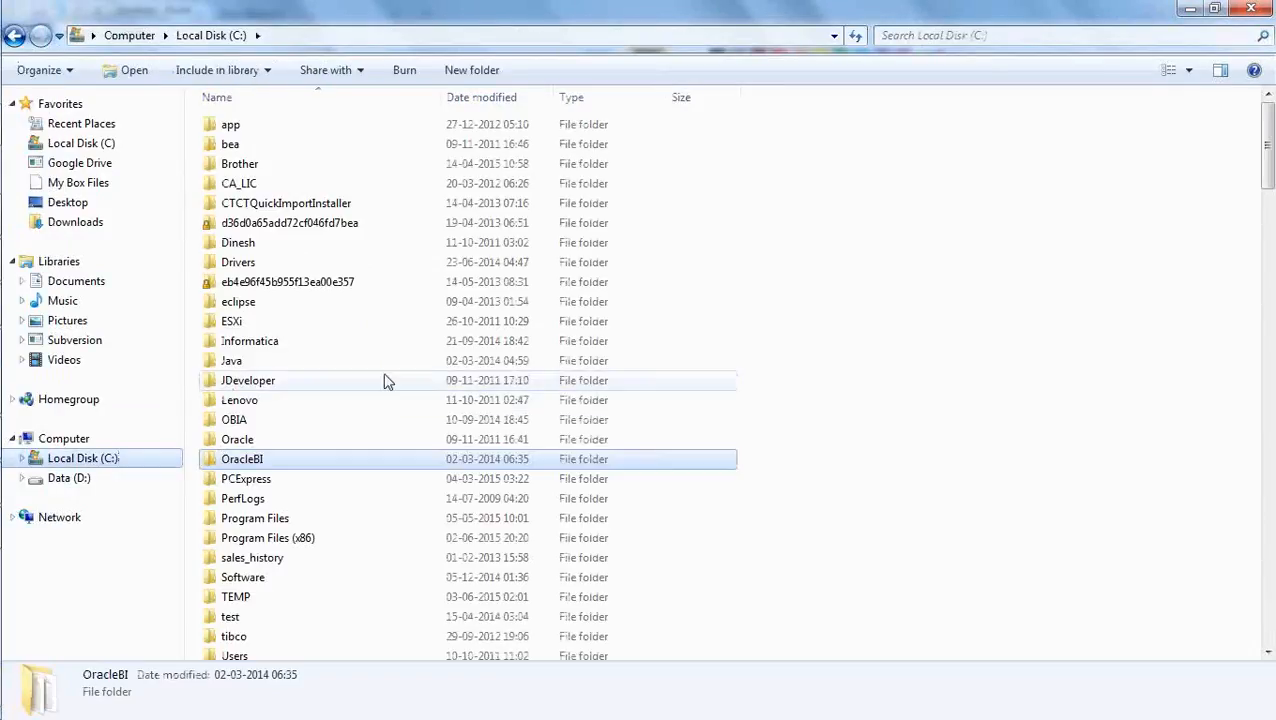
pyautogui.doubleClick(303, 462)
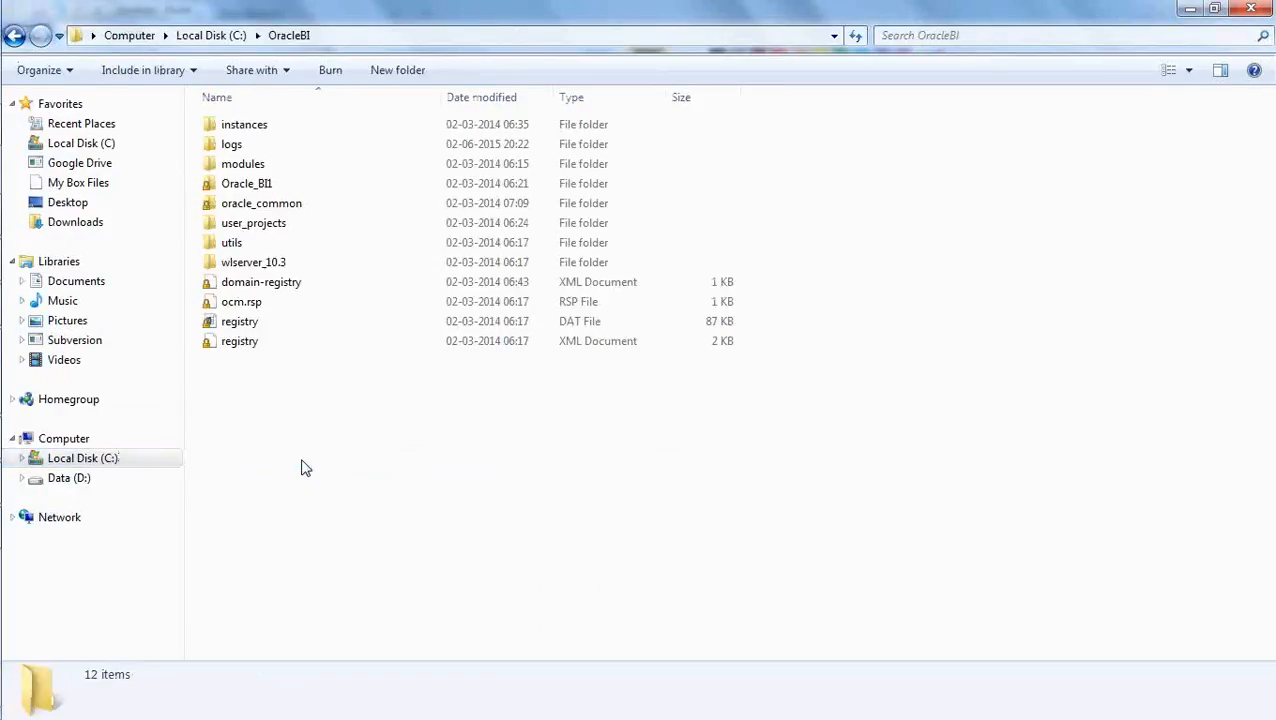
pyautogui.doubleClick(252, 128)
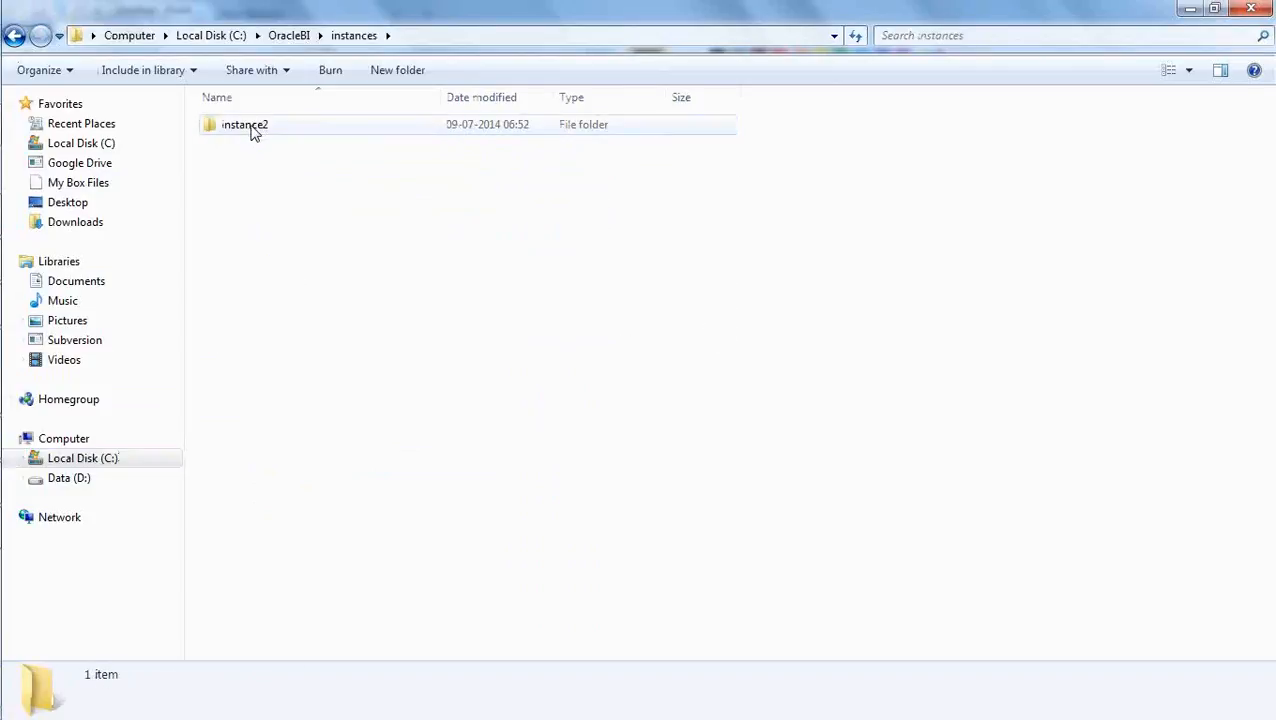
pyautogui.doubleClick(252, 128)
pyautogui.doubleClick(256, 146)
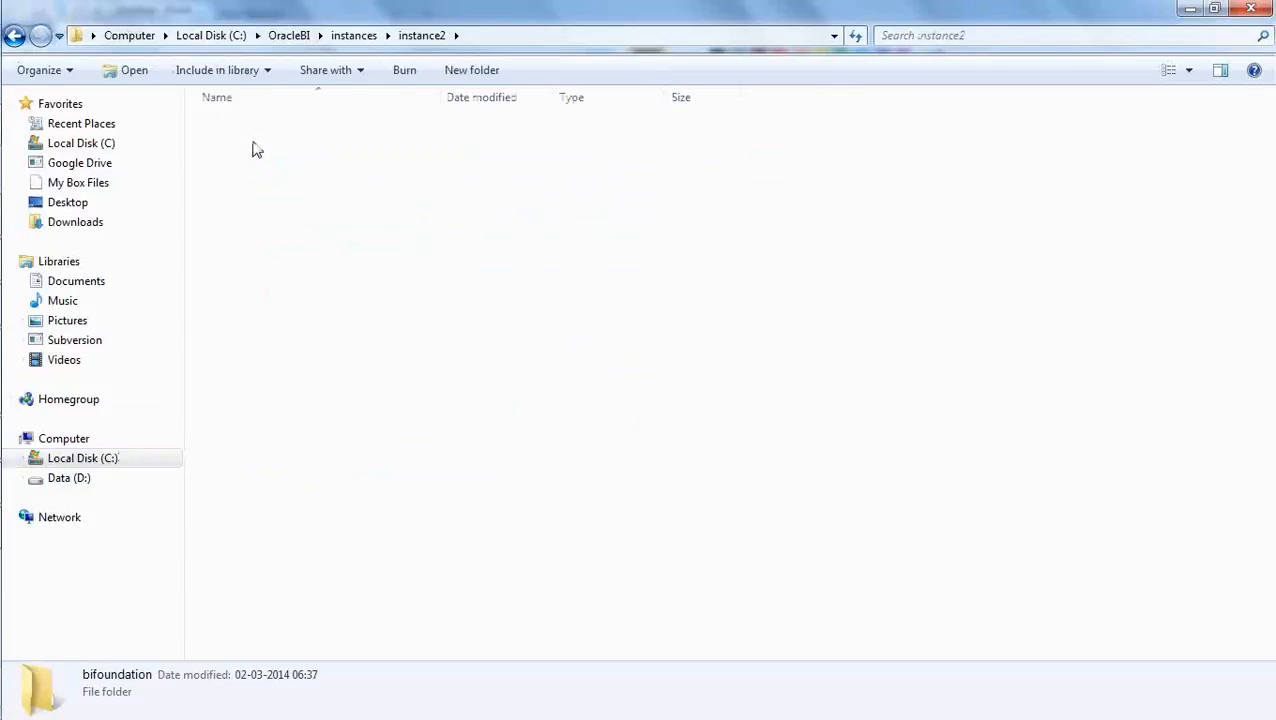
pyautogui.doubleClick(313, 245)
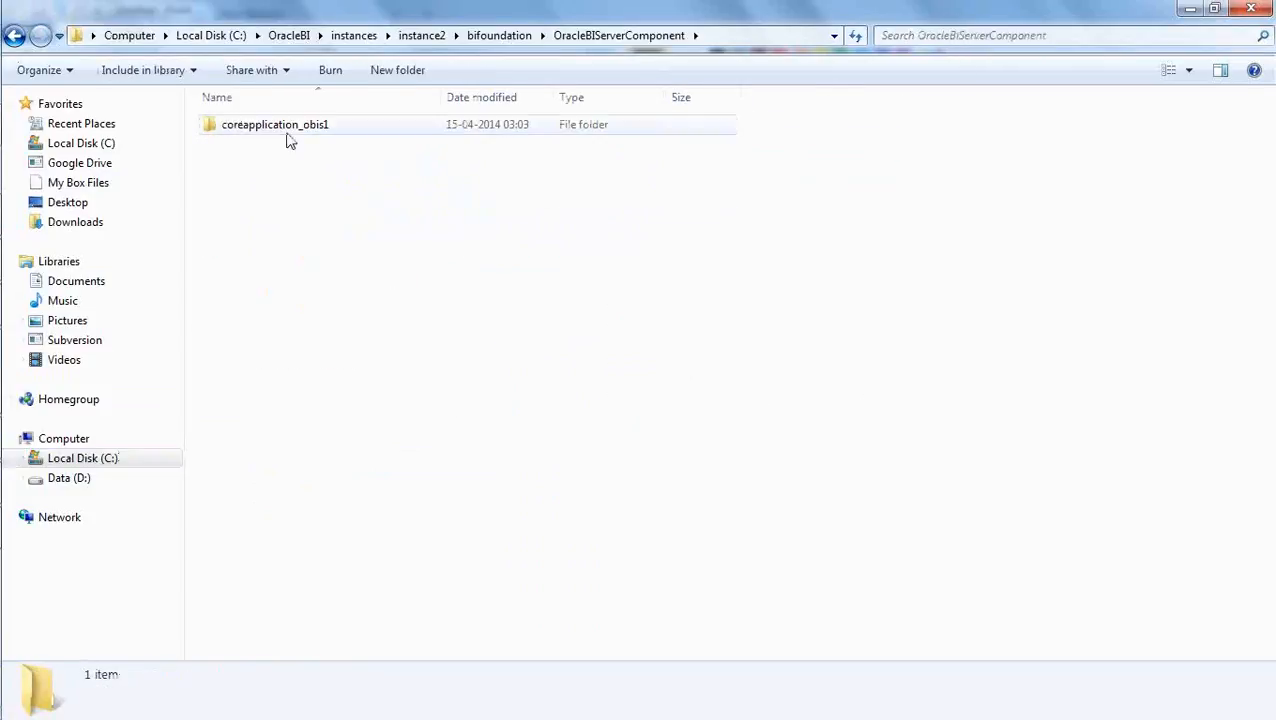
pyautogui.doubleClick(287, 134)
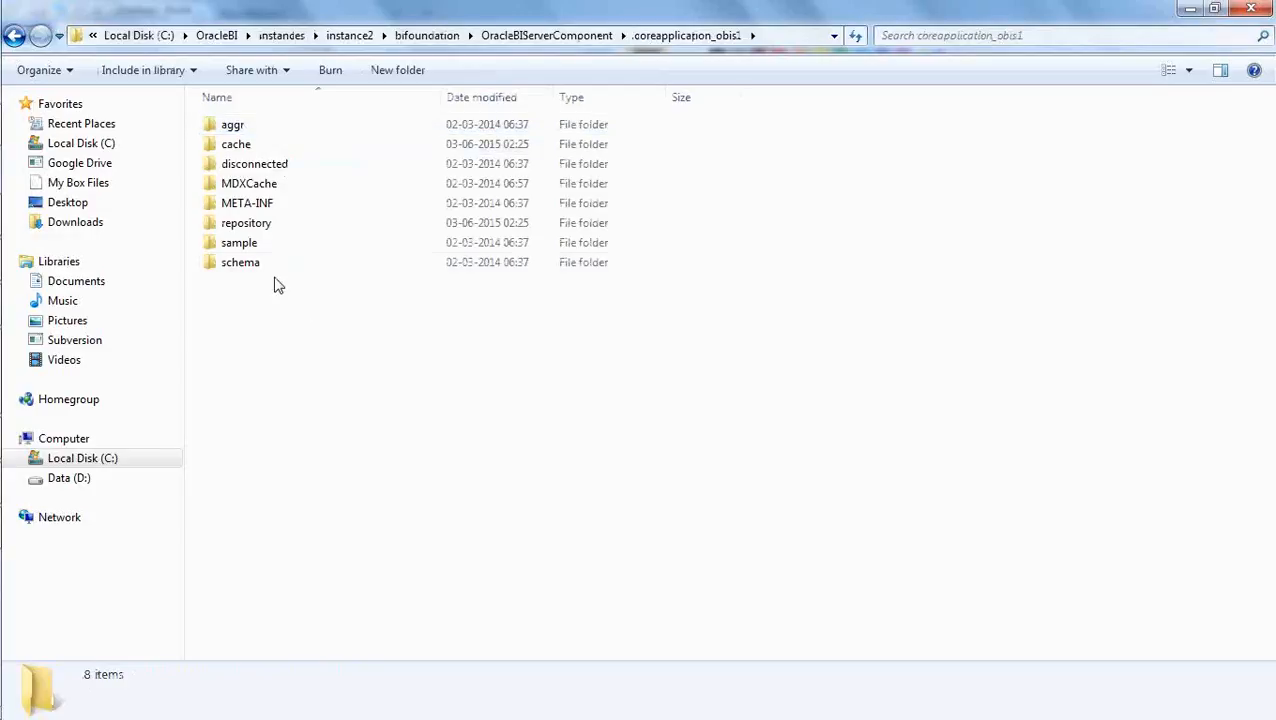
pyautogui.doubleClick(259, 266)
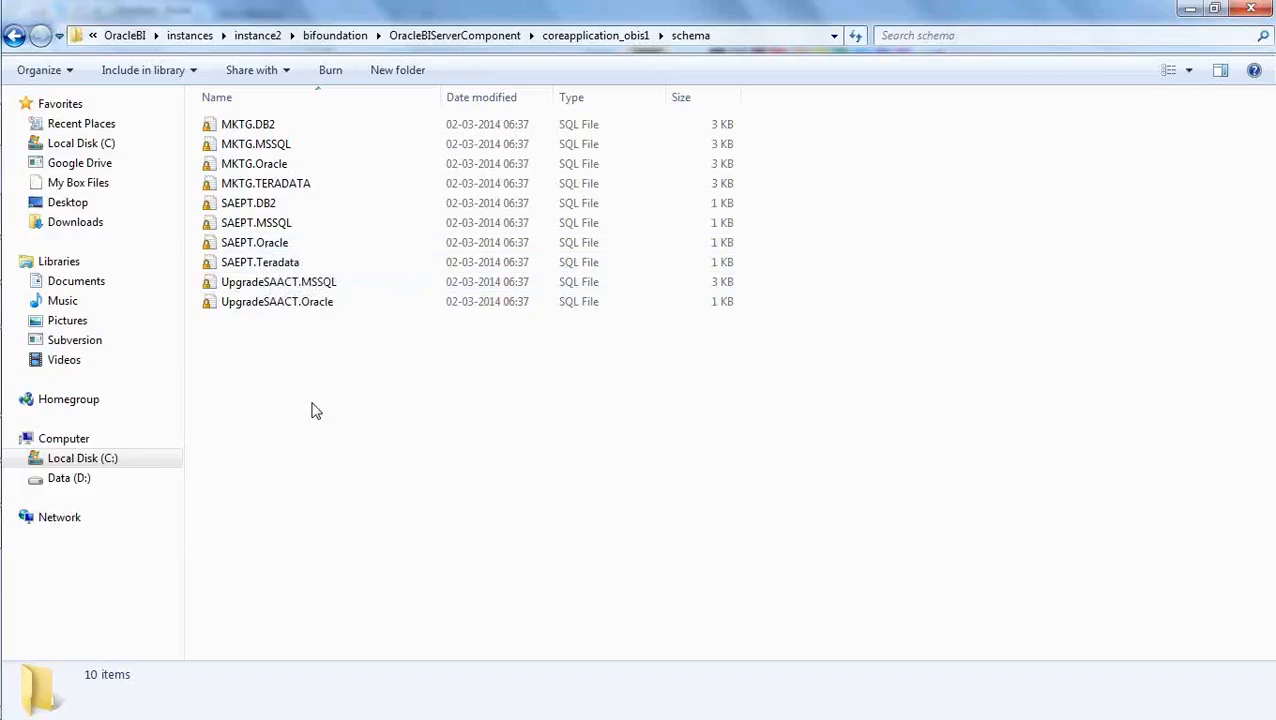
# - View the SAEPT.Oracle SQL script in Notepad and close it
pyautogui.click(275, 246)
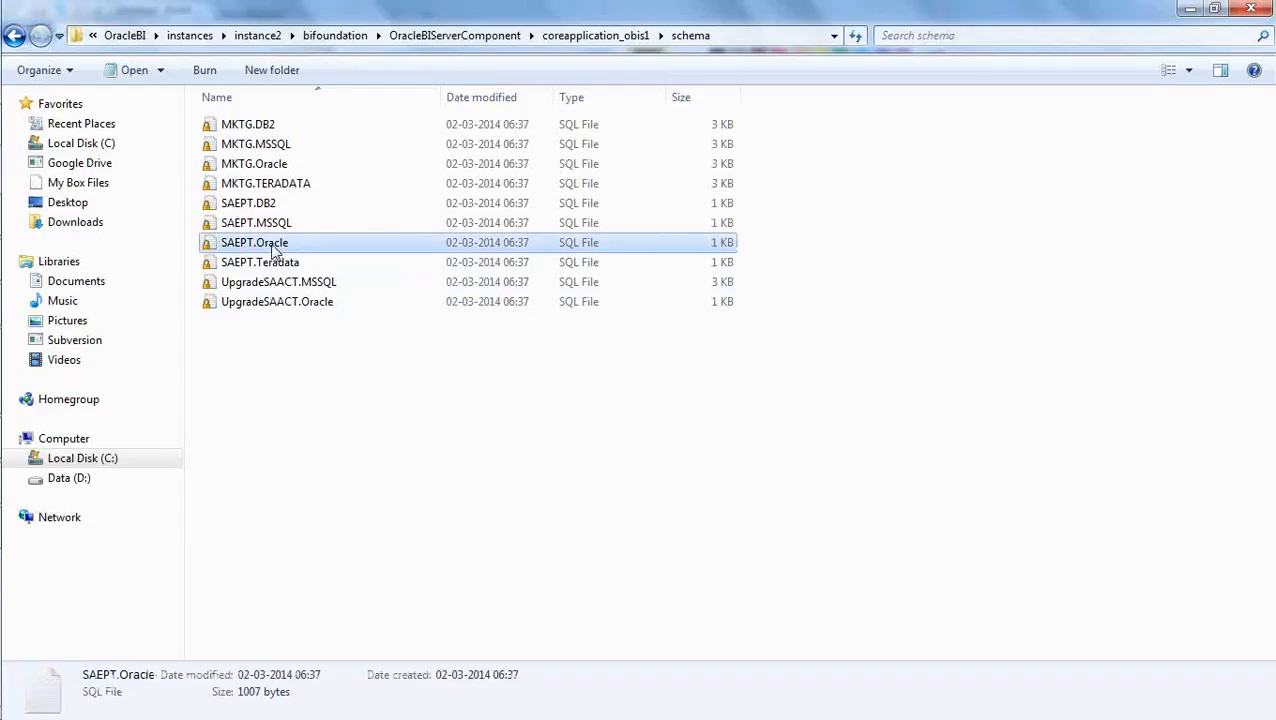
pyautogui.doubleClick(274, 246)
pyautogui.rightClick(273, 245)
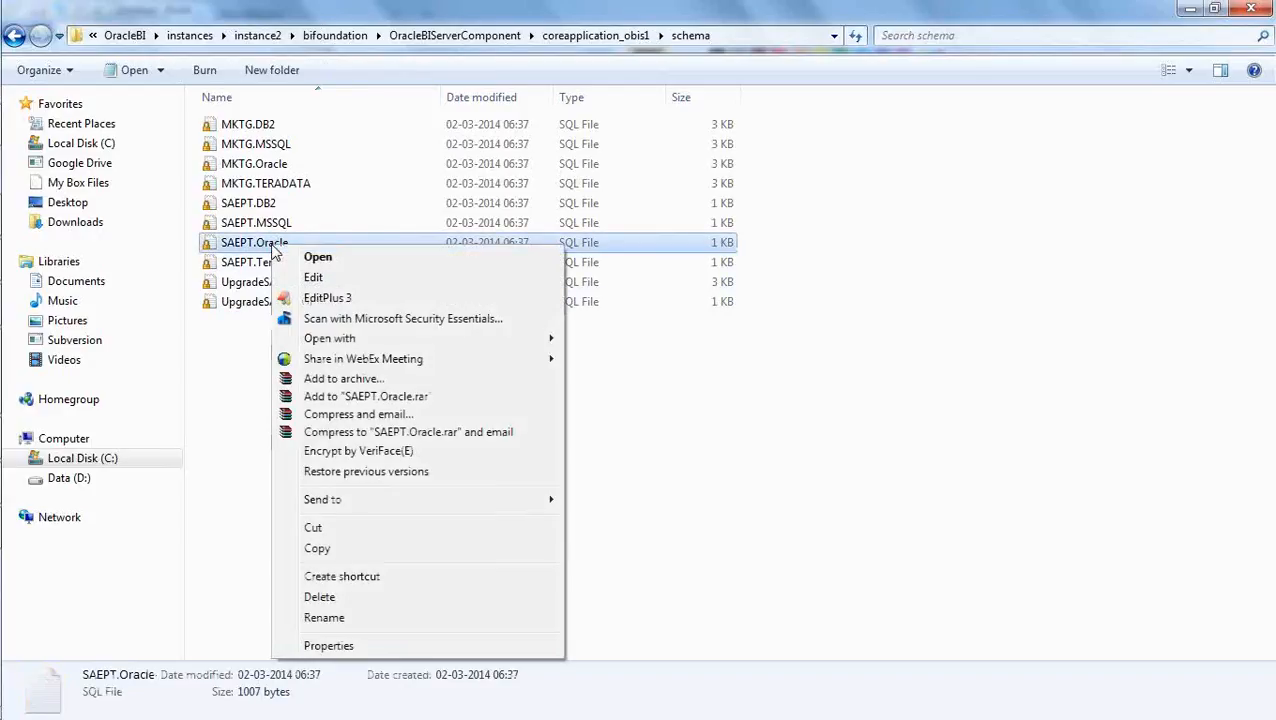
pyautogui.click(318, 278)
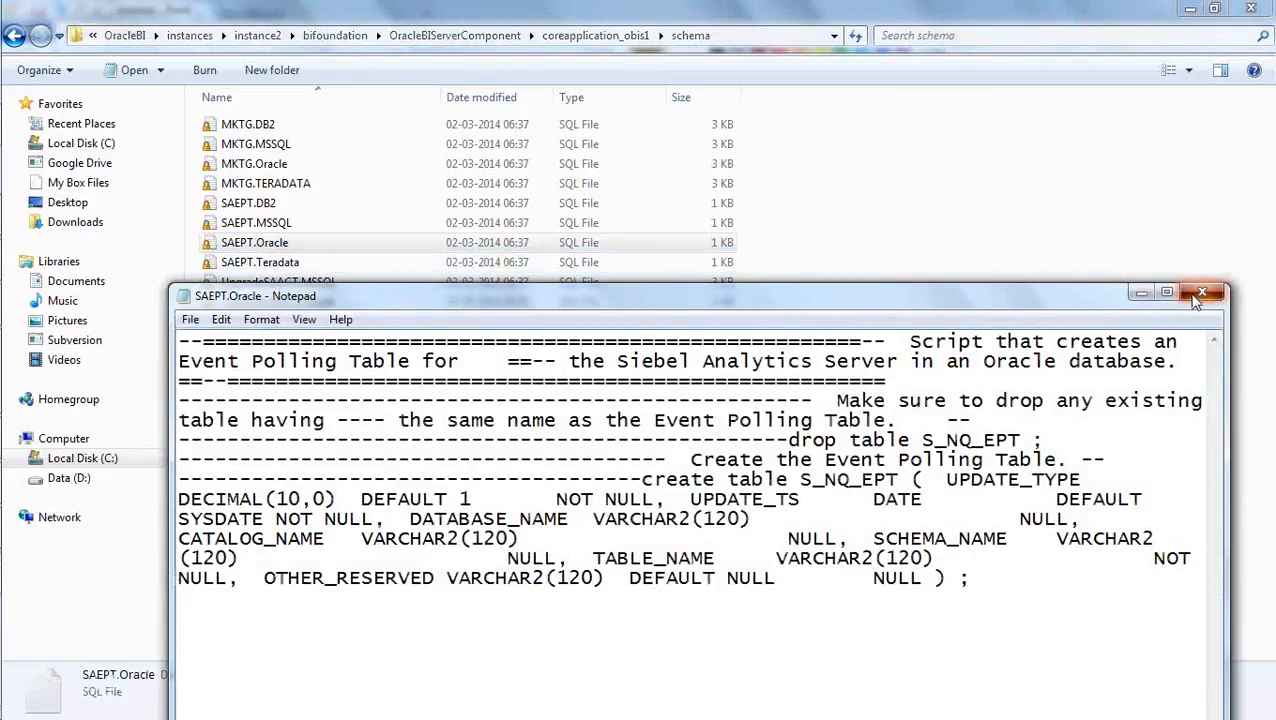
pyautogui.click(1201, 293)
# - Open SAEPT.Oracle in EditPlus, examine its S_NQ_EPT create table statement, close the file, and minimize the editor
pyautogui.rightClick(279, 245)
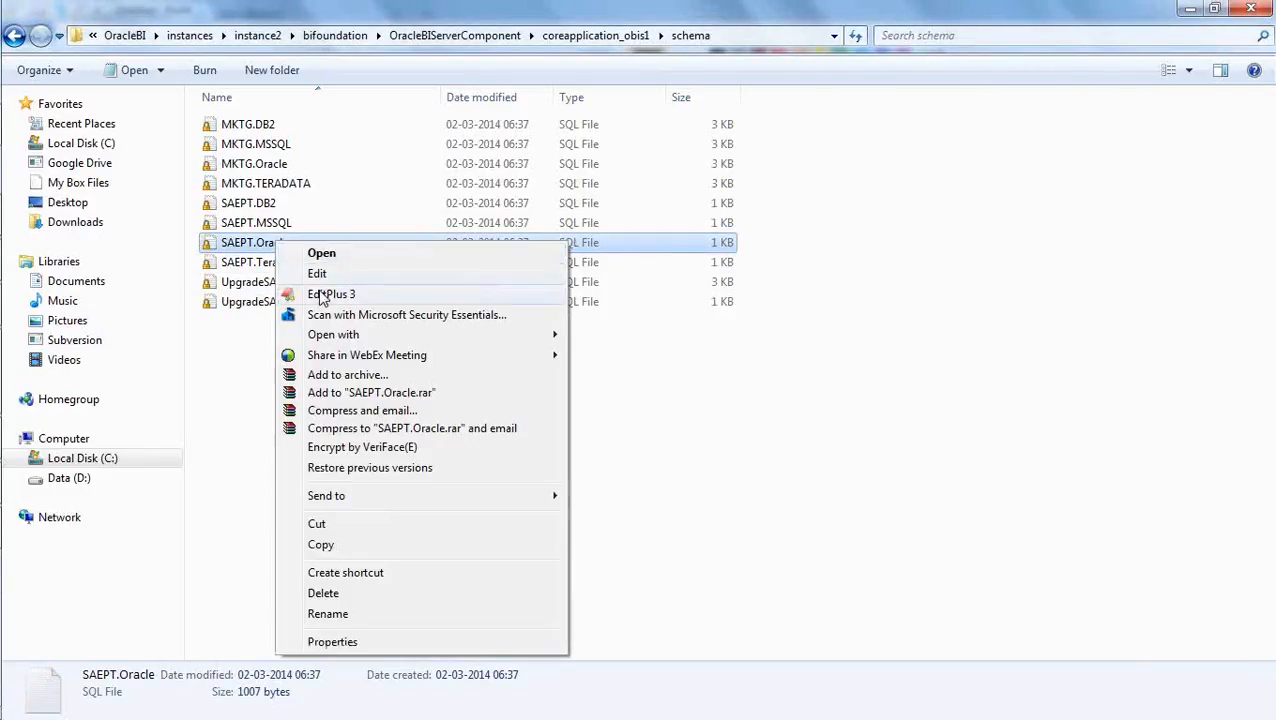
pyautogui.click(315, 294)
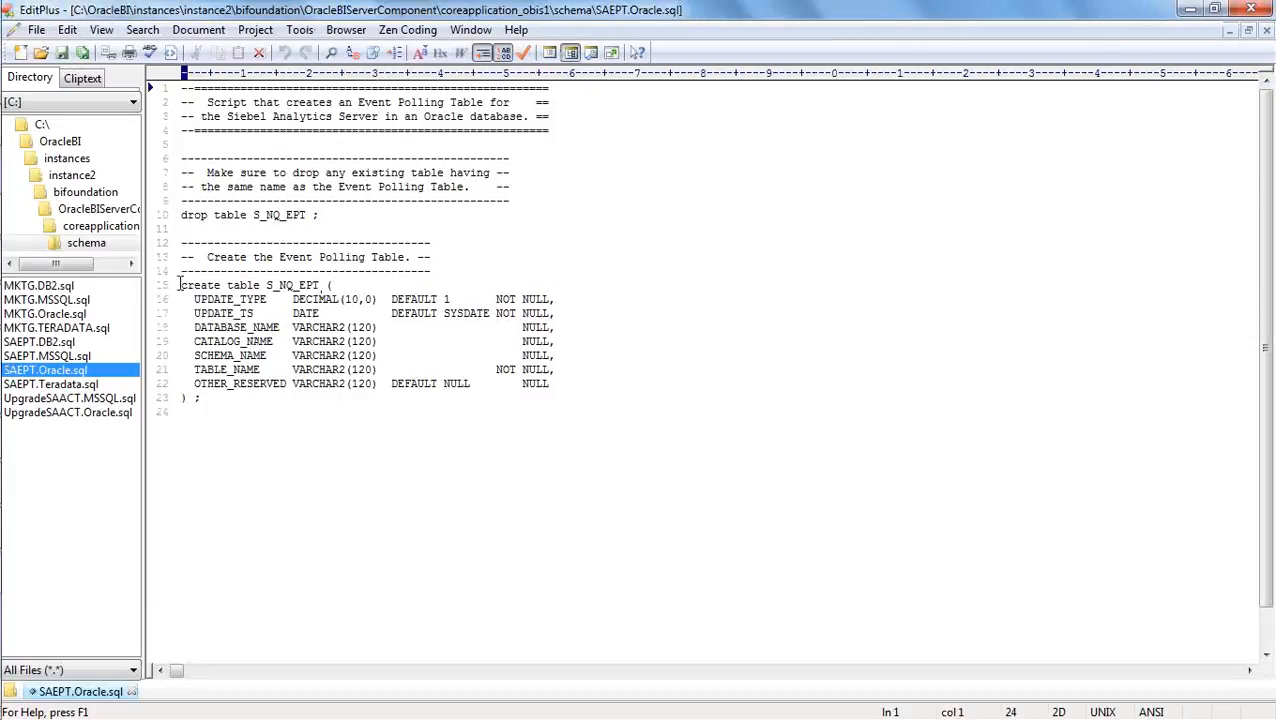
pyautogui.moveTo(180, 285); pyautogui.dragTo(592, 393)
pyautogui.click(505, 445)
pyautogui.click(1266, 33)
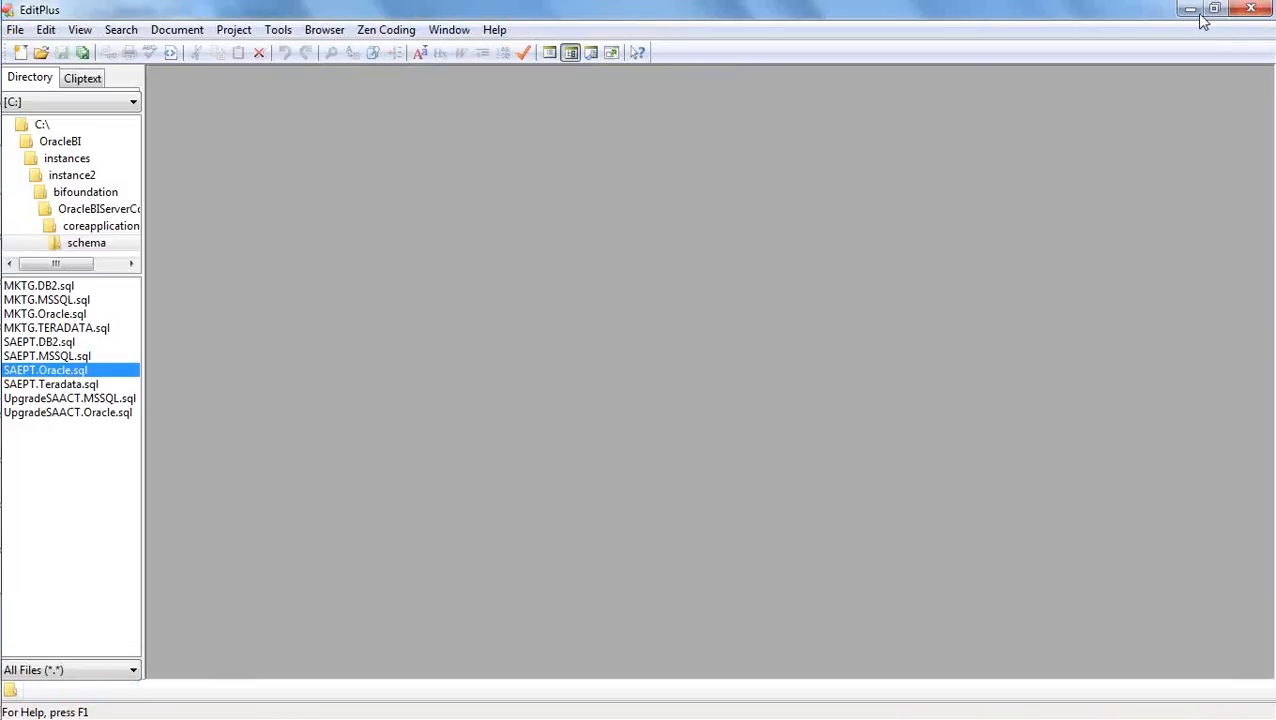
pyautogui.click(1190, 9)
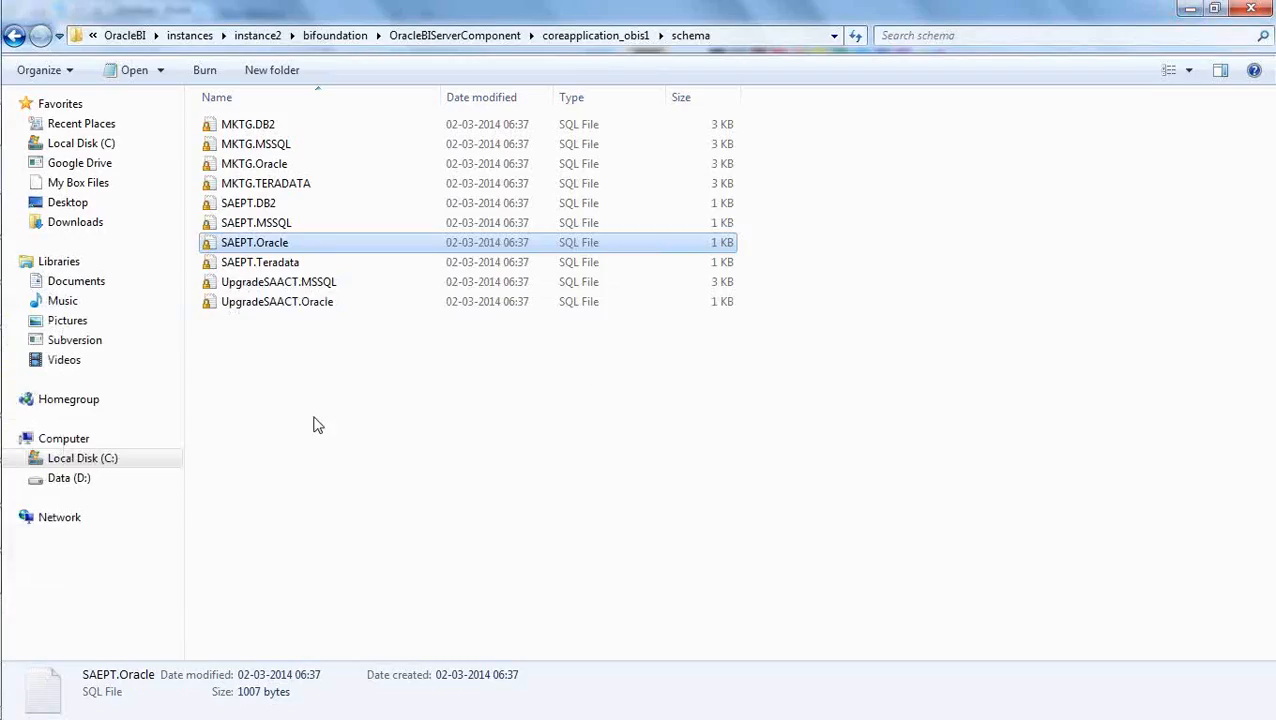
# - Switch to the Oracle BI Administration Tool and start a metadata import with connection type OCI 10g/11g
pyautogui.moveTo(3, 400)
pyautogui.click(27, 530)
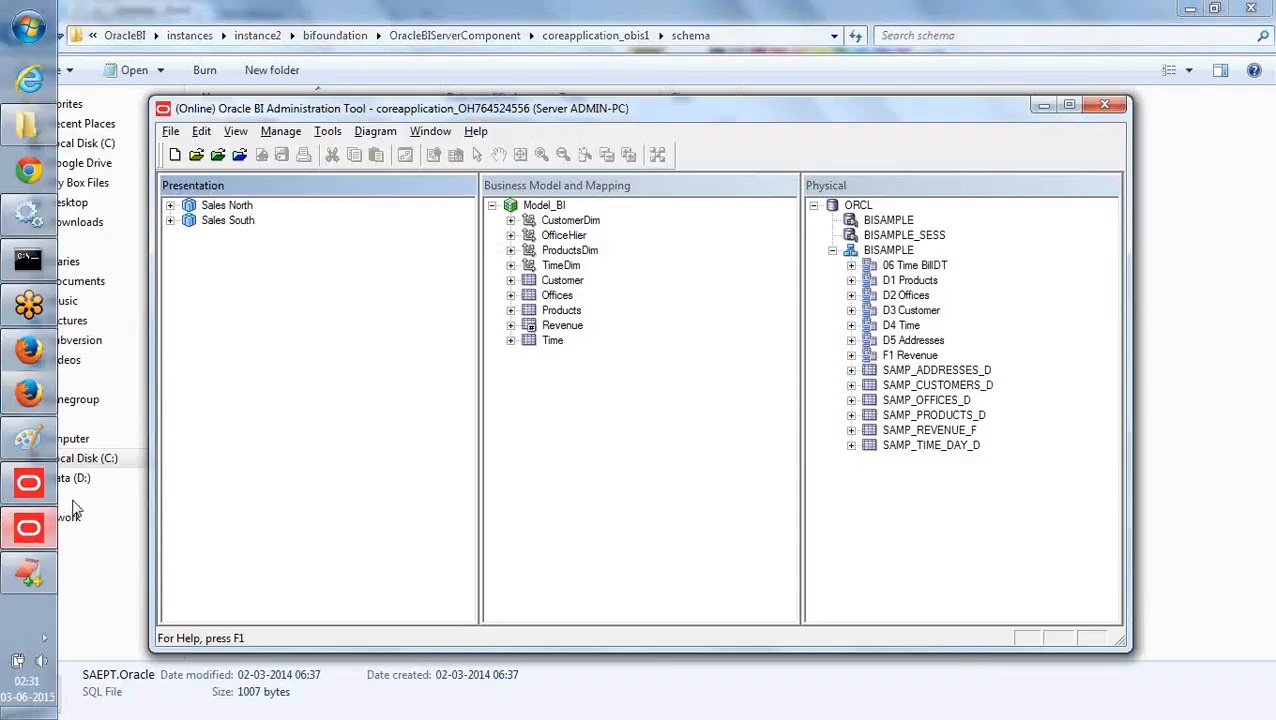
pyautogui.click(170, 131)
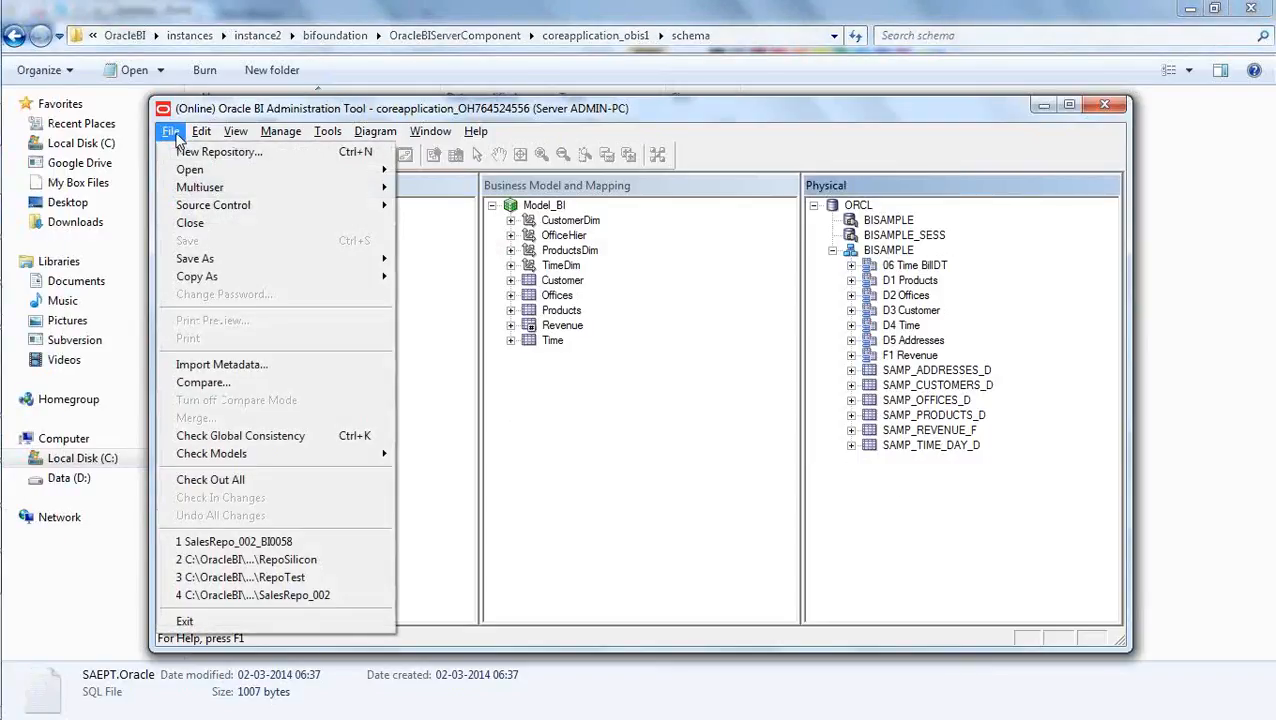
pyautogui.click(257, 365)
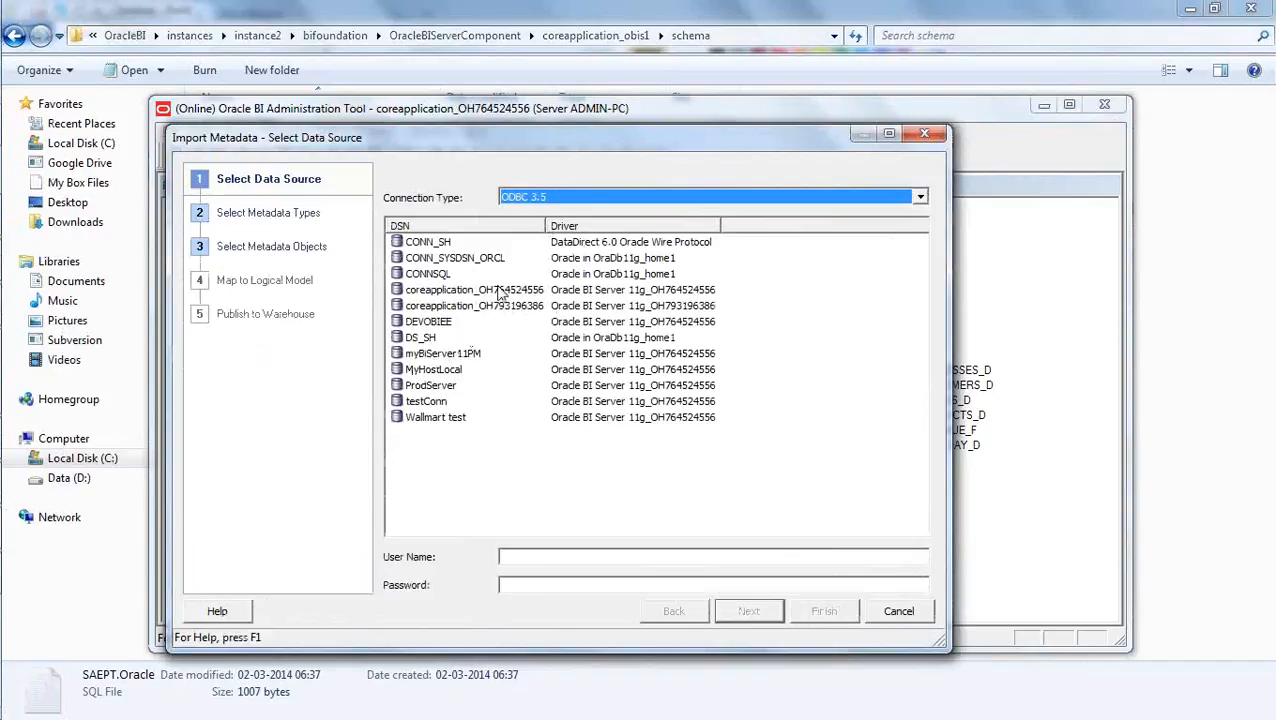
pyautogui.click(561, 198)
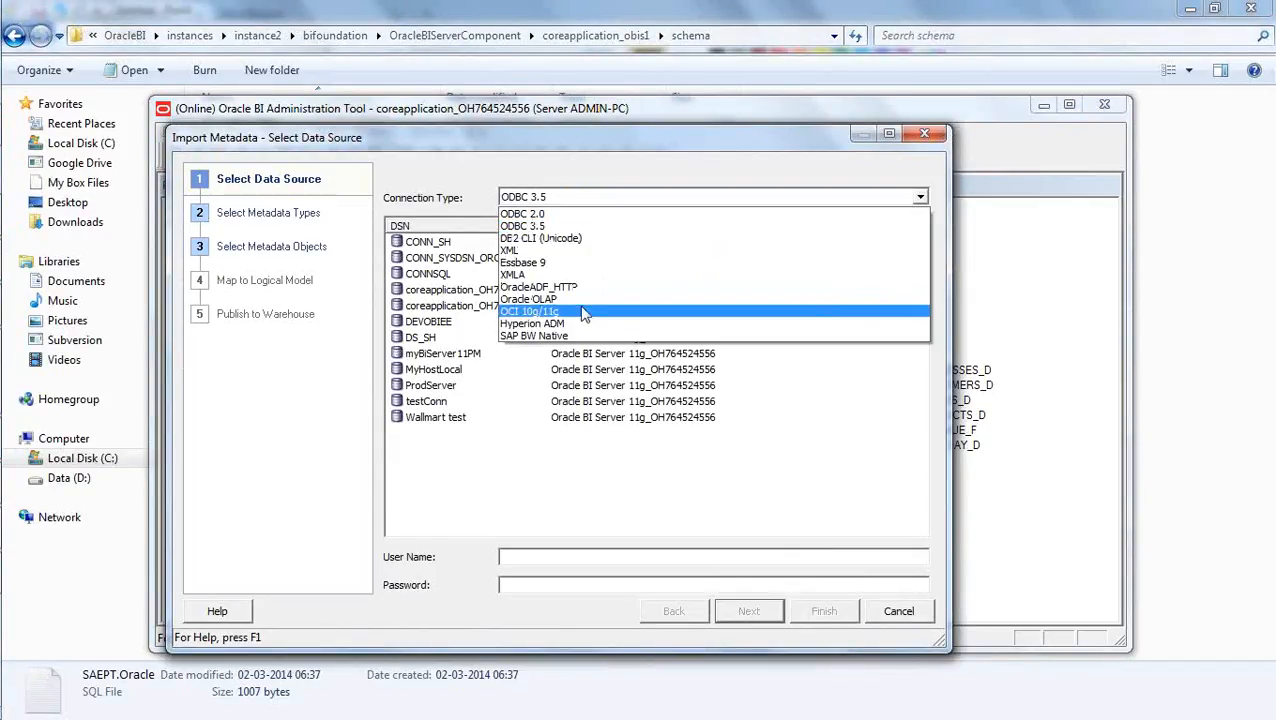
pyautogui.click(584, 313)
# - Connect to data source orcl with user name BISAMPLE and the account password, and accept Tables, Keys and Foreign Keys as metadata types
pyautogui.click(546, 226)
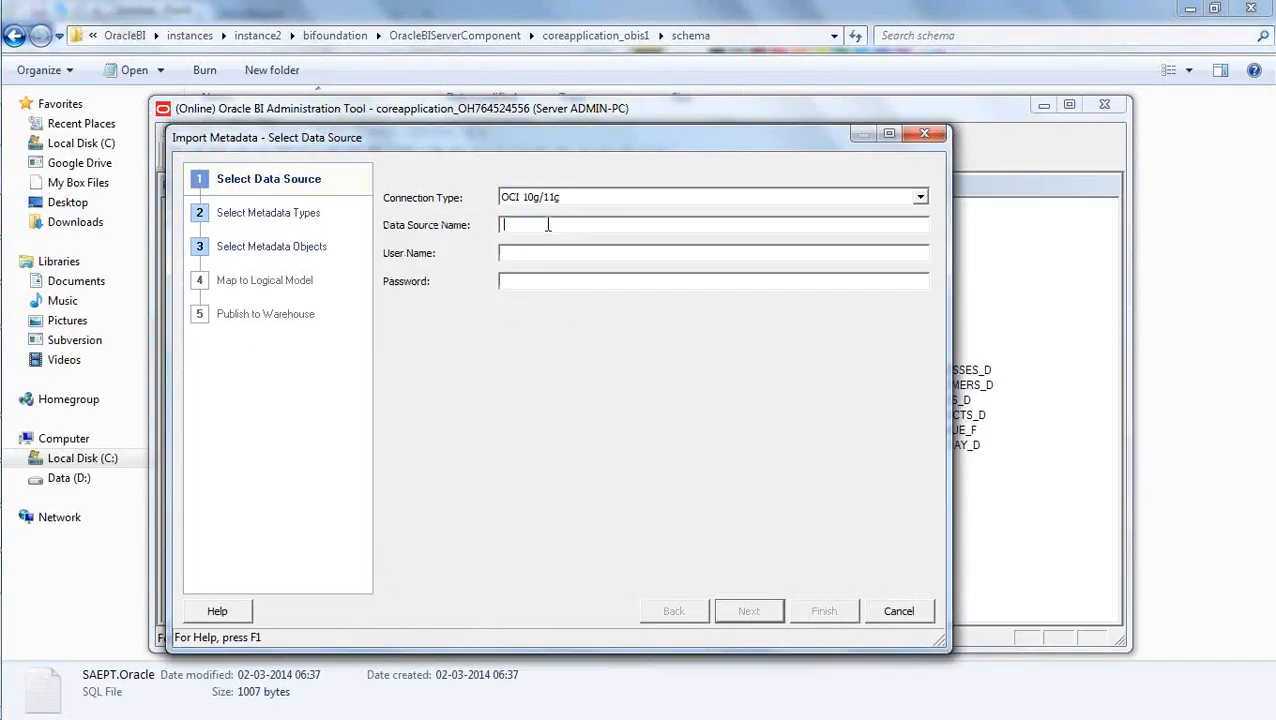
pyautogui.write('orcl')
pyautogui.click(507, 284)
pyautogui.write('BISAMPLE')
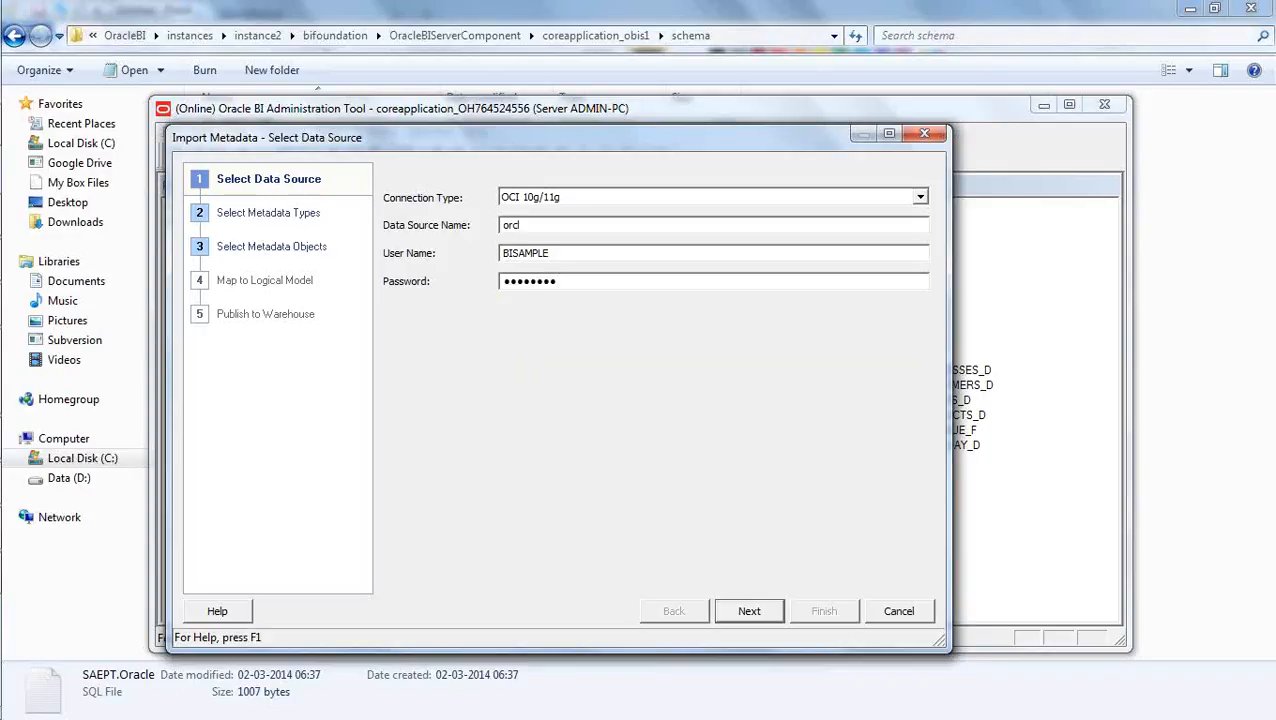
pyautogui.click(749, 612)
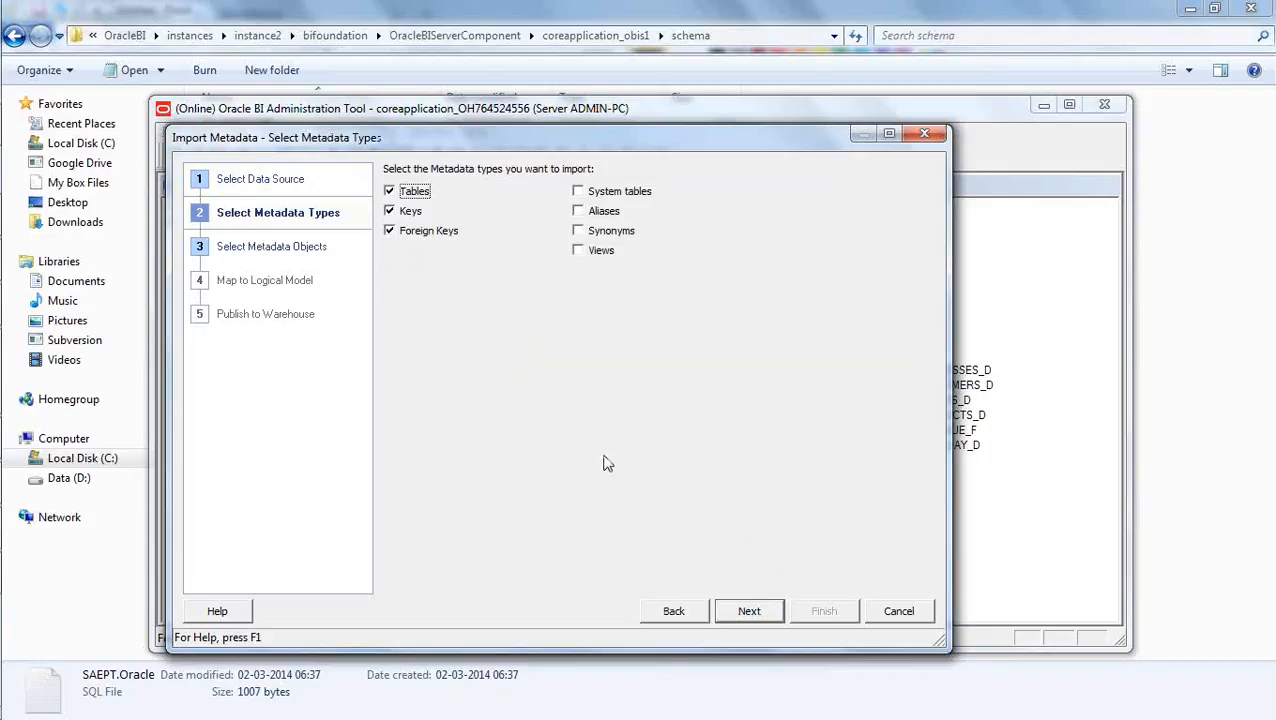
pyautogui.click(764, 606)
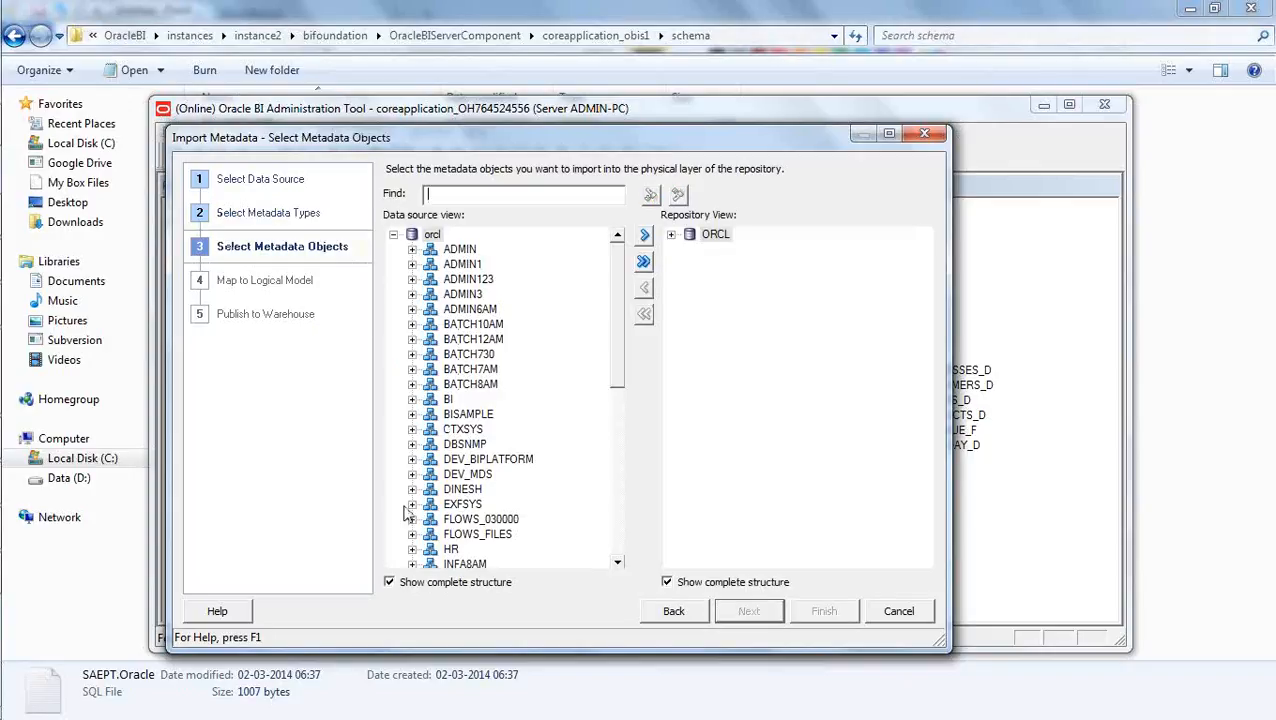
# - Import the S_NQ_EPT table from the BISAMPLE schema into the repository's physical layer, checking it under ORCL before finishing
pyautogui.click(412, 415)
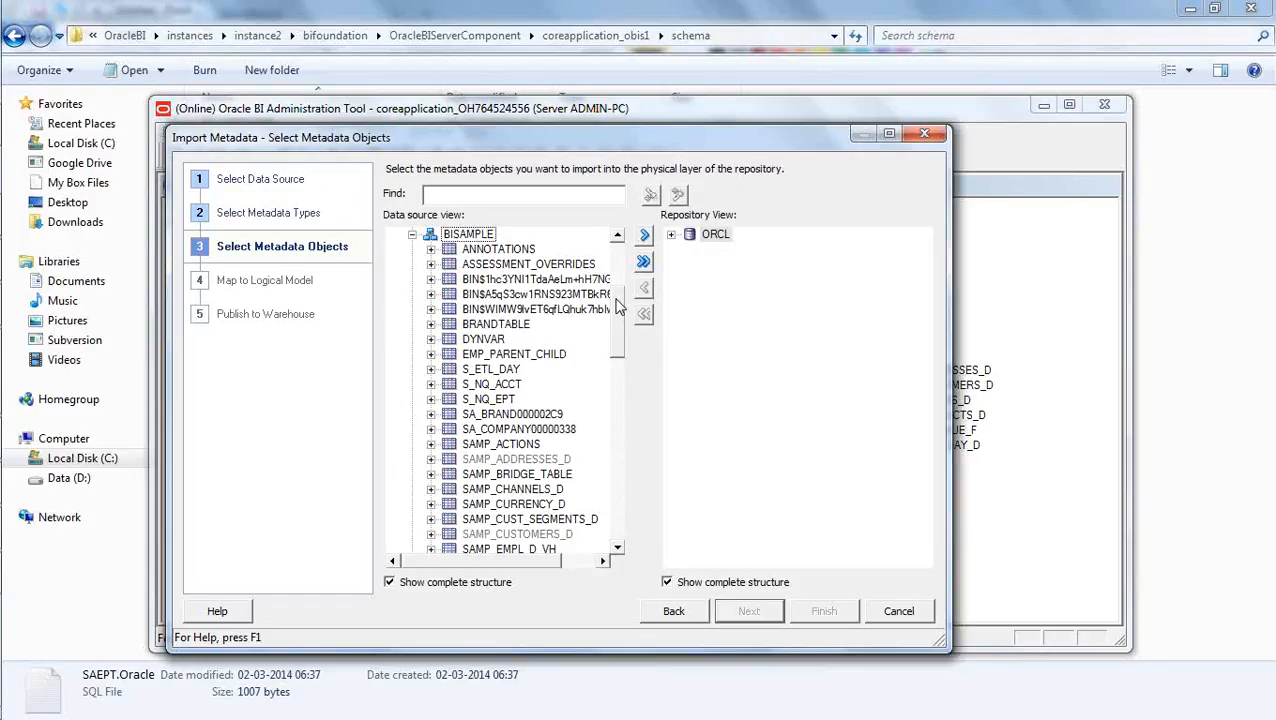
pyautogui.scroll(-1, 617, 306)
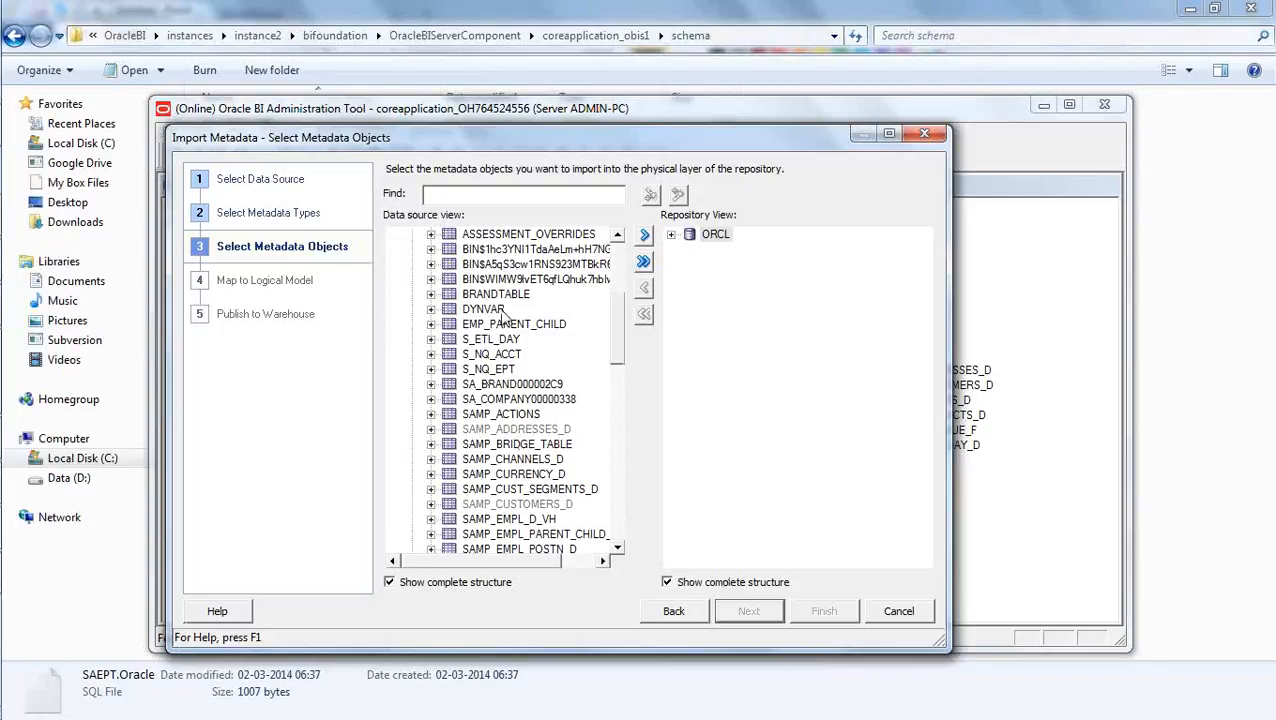
pyautogui.click(494, 376)
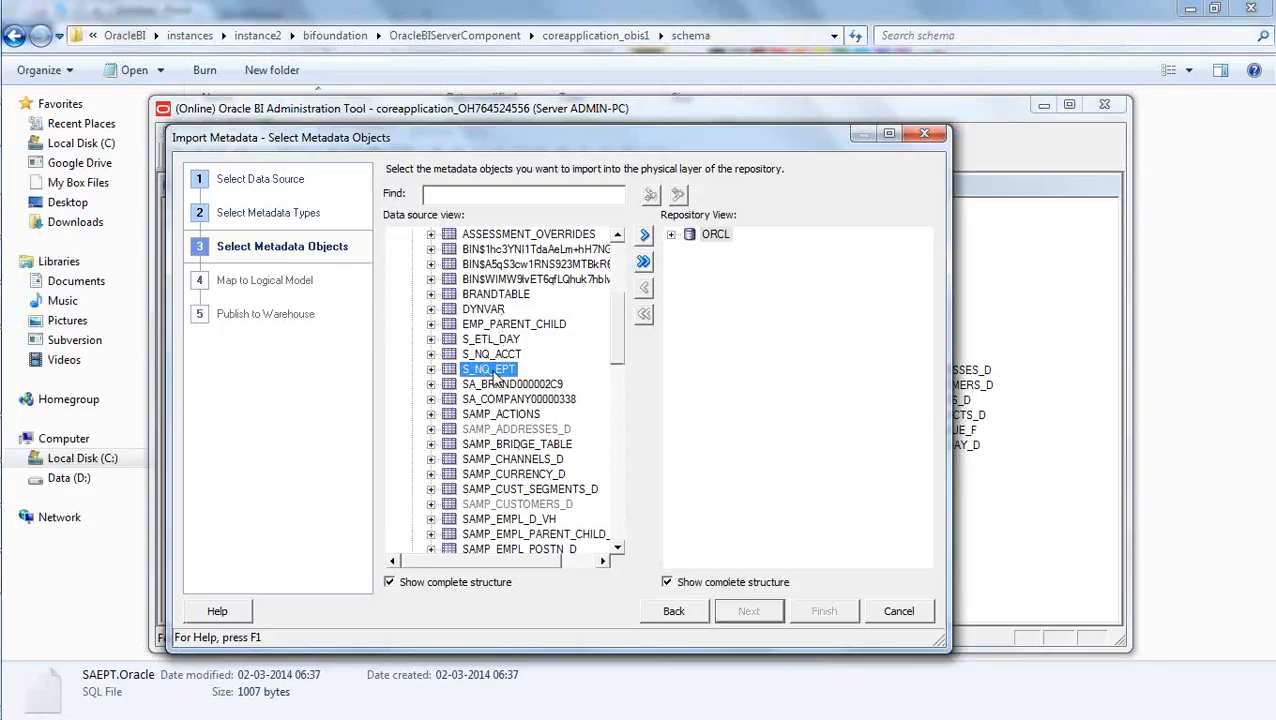
pyautogui.click(644, 236)
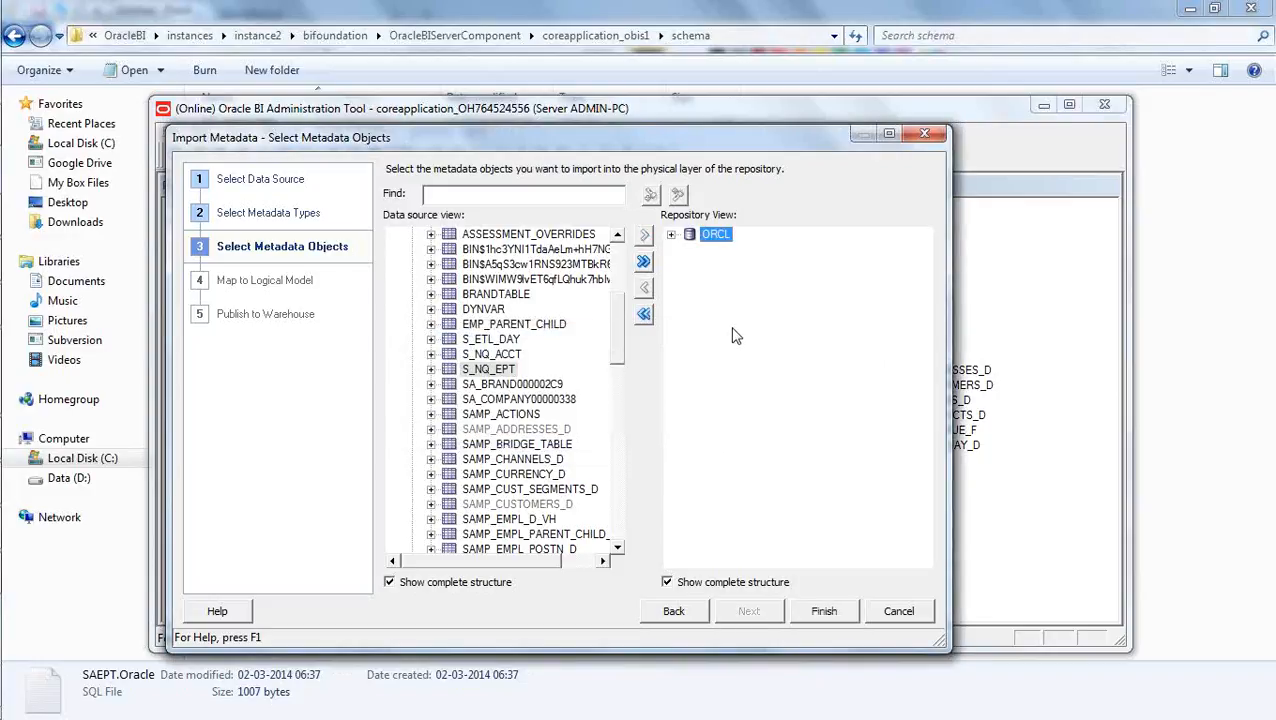
pyautogui.click(671, 234)
pyautogui.click(689, 249)
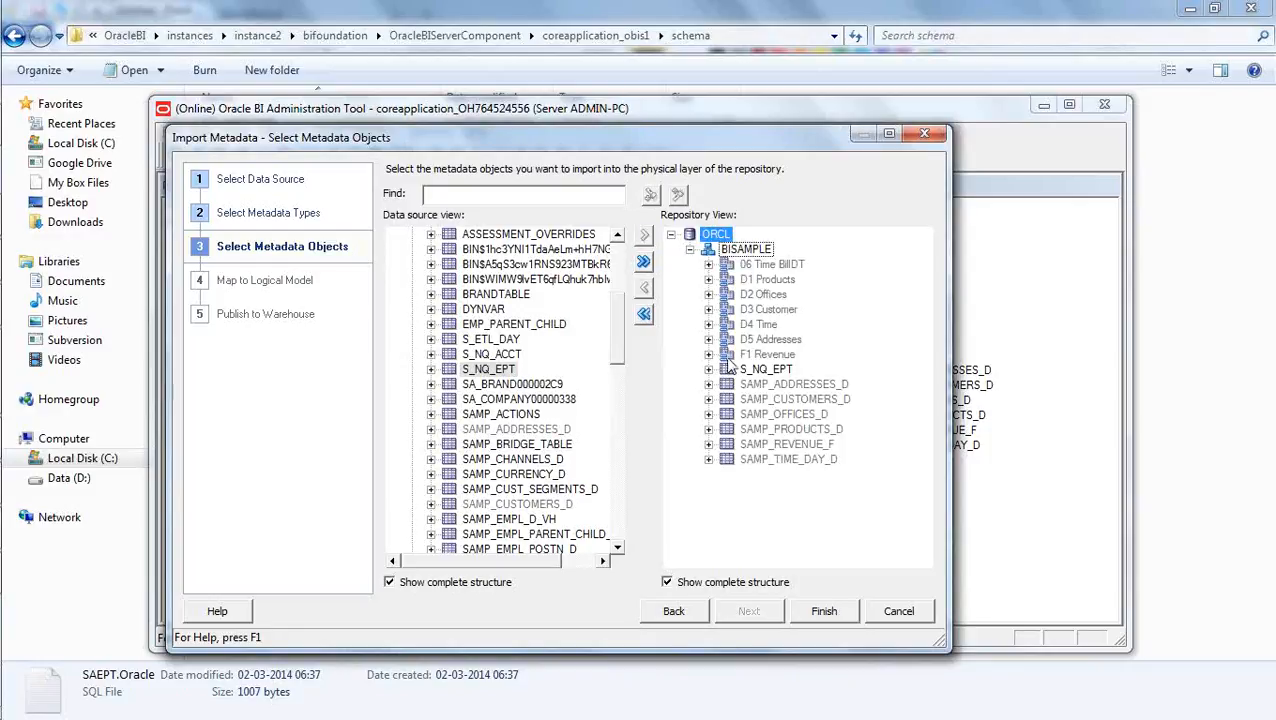
pyautogui.click(821, 613)
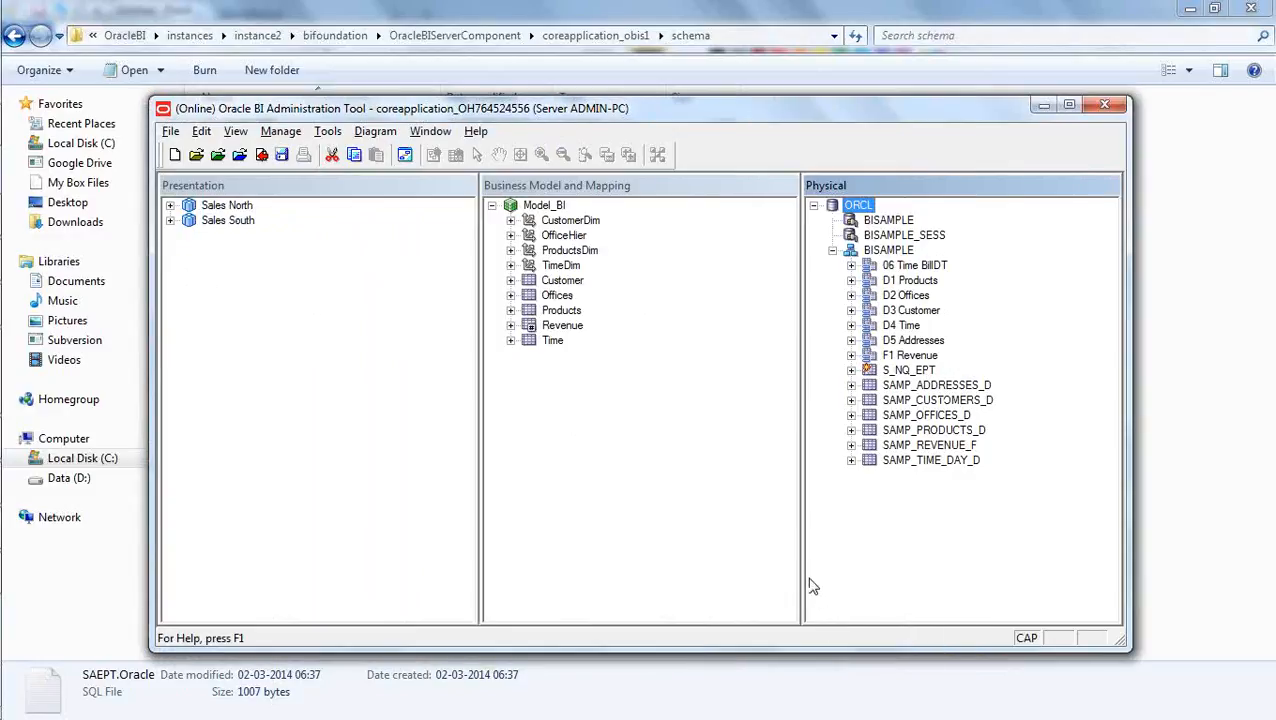
# - Display the physical diagram of the S_NQ_EPT table with its direct joins
pyautogui.click(888, 529)
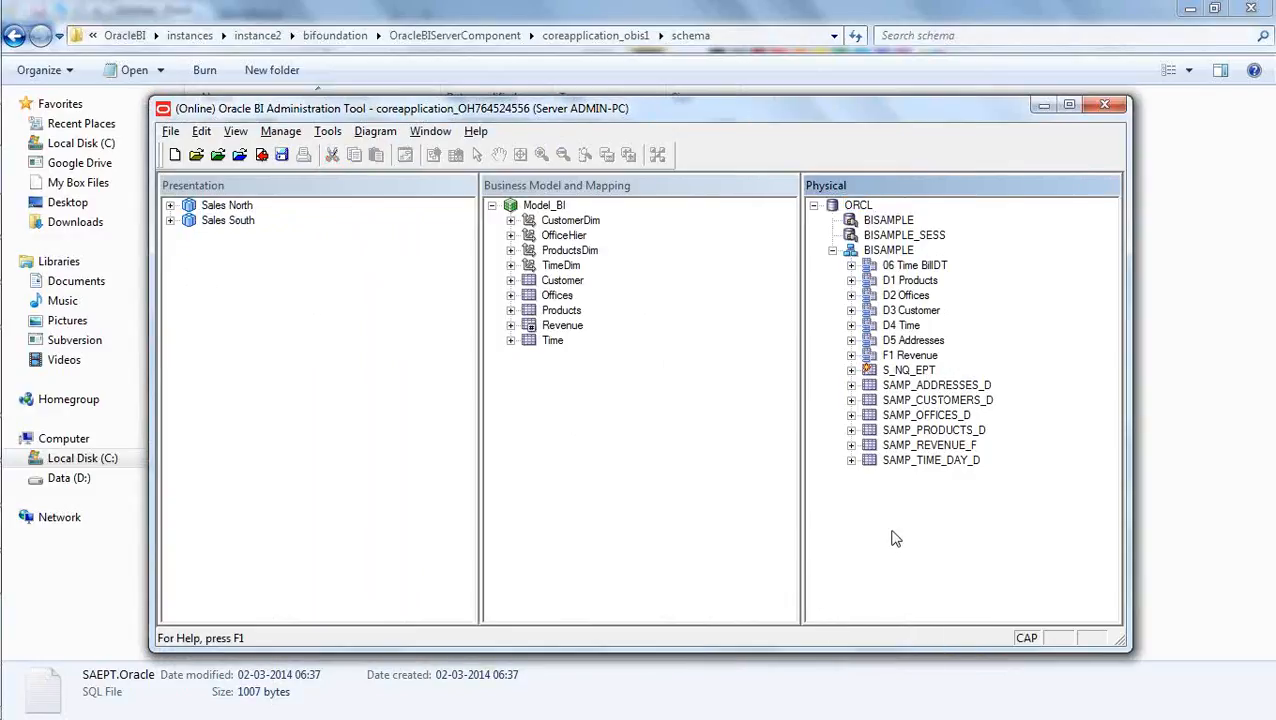
pyautogui.click(885, 372)
pyautogui.rightClick(885, 375)
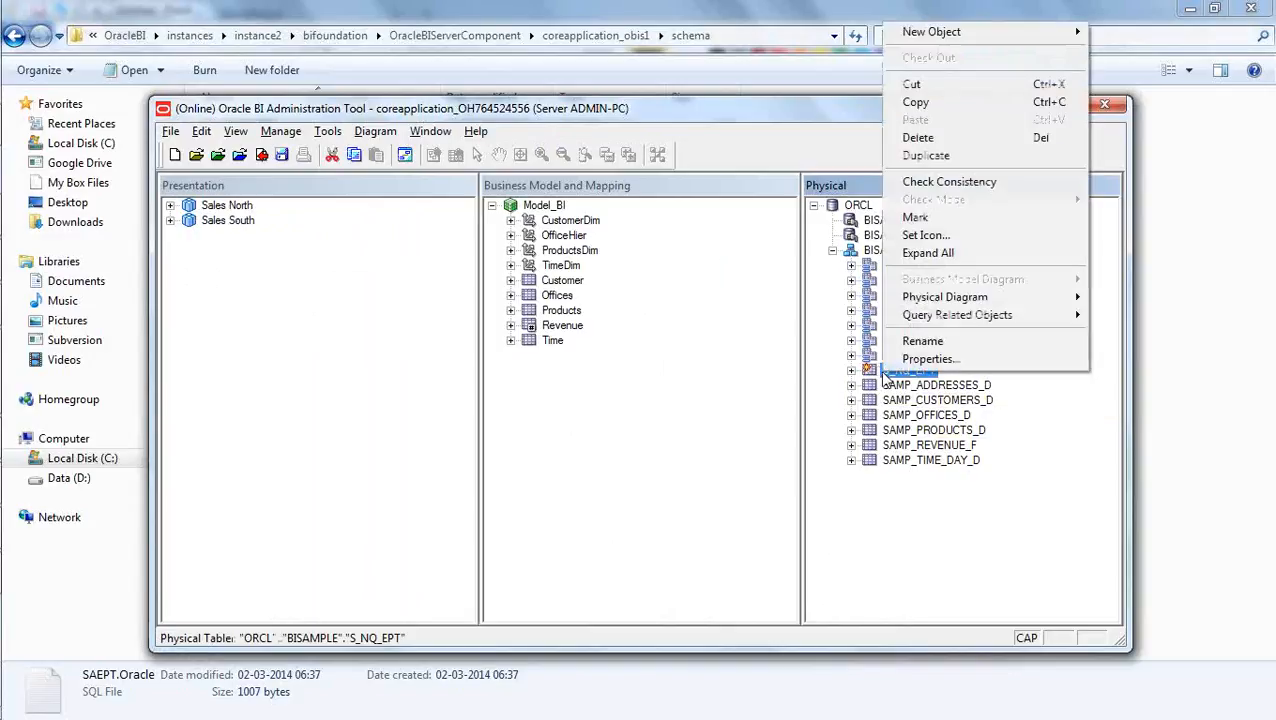
pyautogui.moveTo(955, 302)
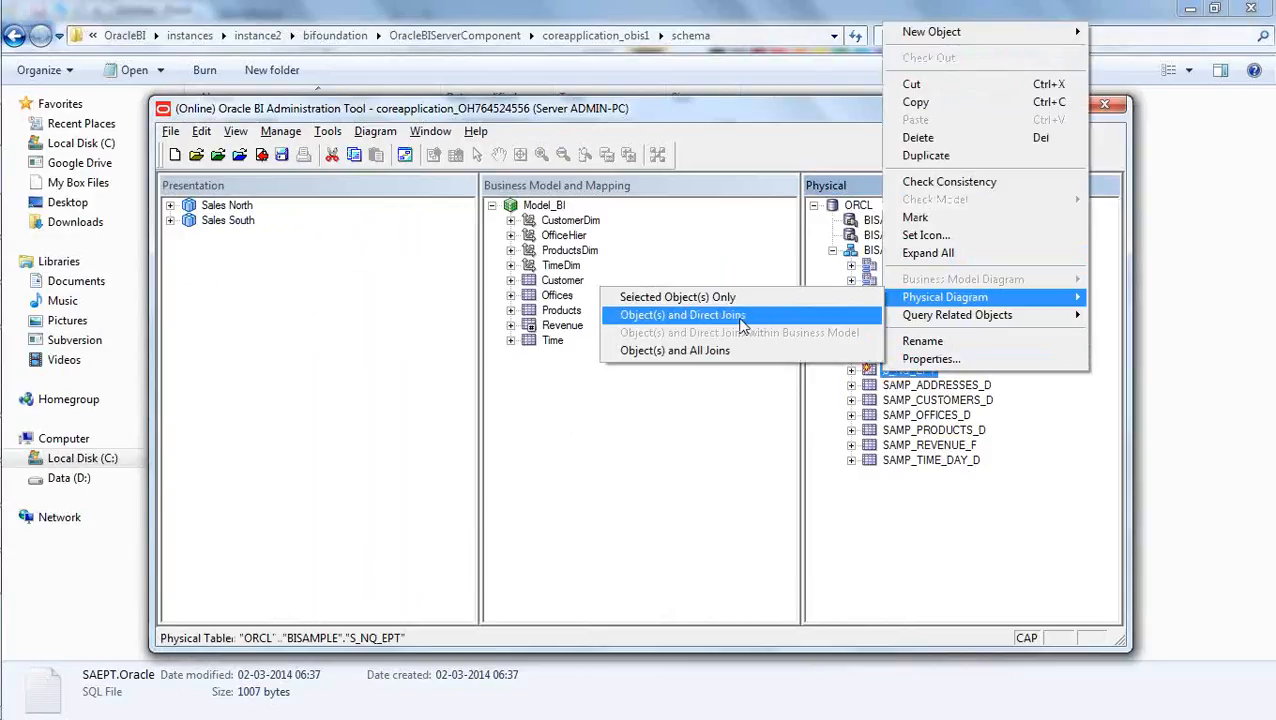
pyautogui.click(741, 318)
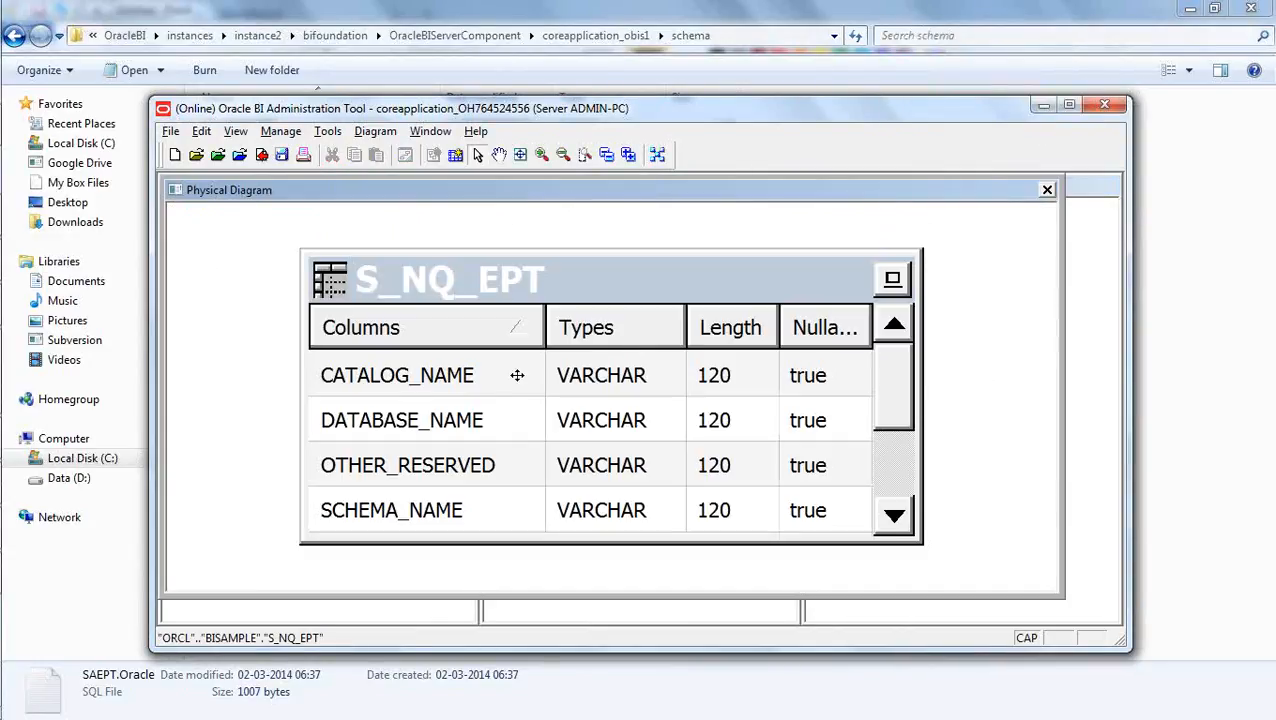
# - Collapse the S_NQ_EPT table in the physical diagram and close the diagram
pyautogui.click(892, 279)
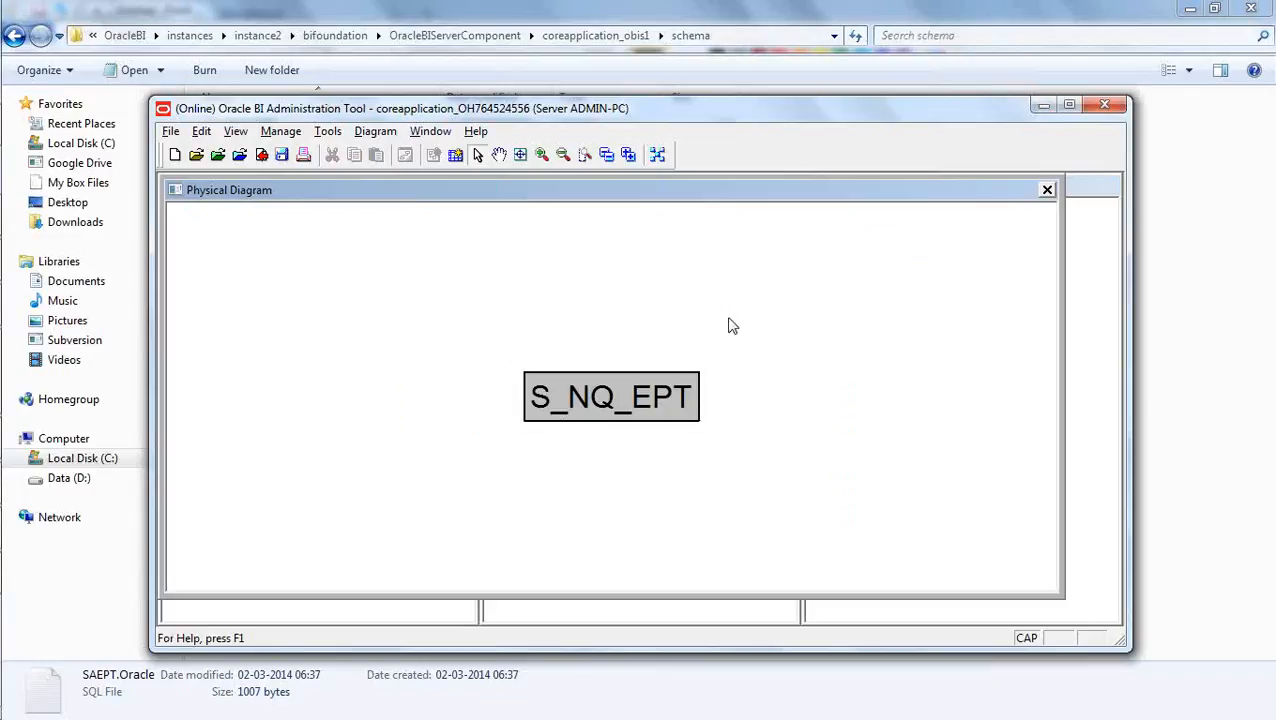
pyautogui.click(1047, 190)
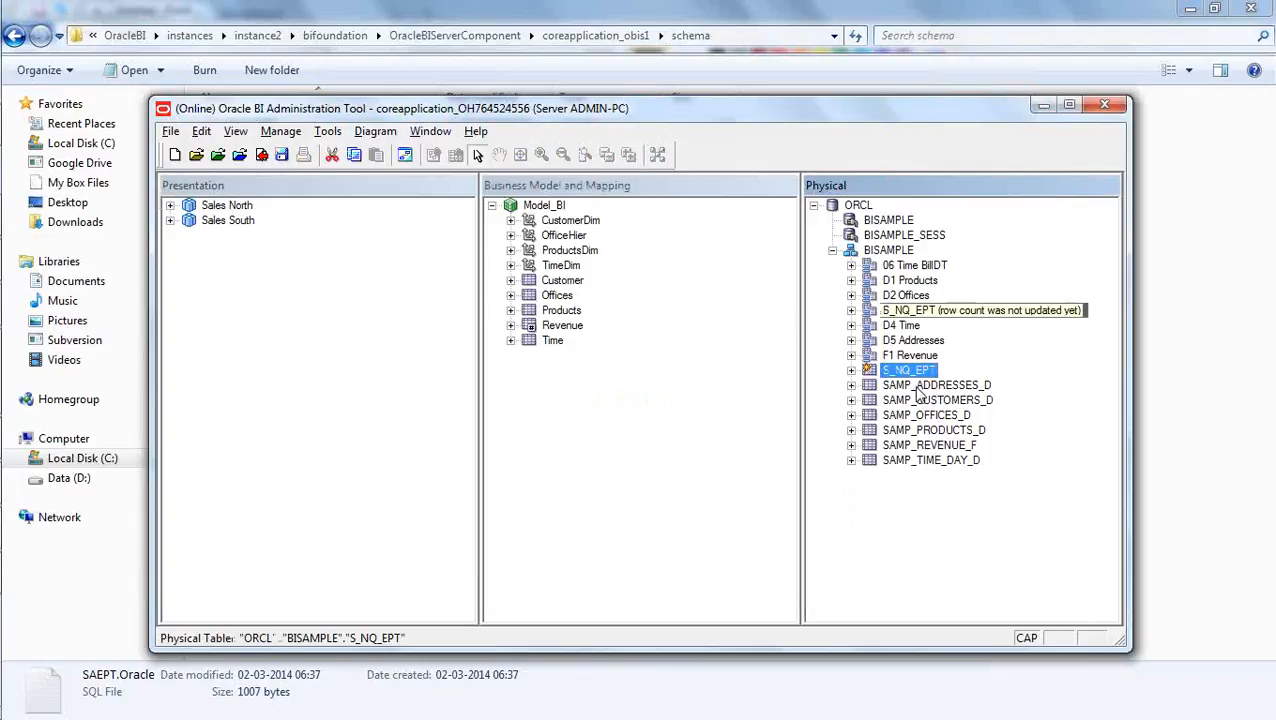
pyautogui.click(908, 556)
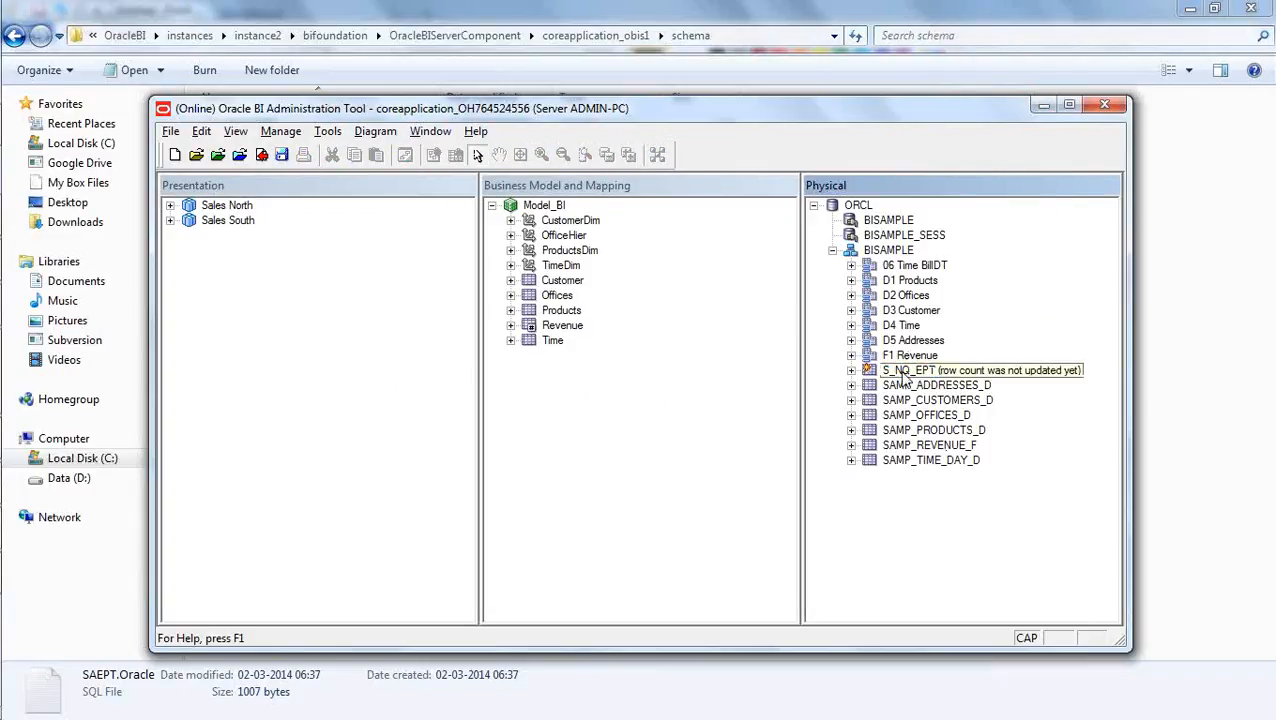
# - Check in the imported S_NQ_EPT table to the server with a global consistency check and dismiss the check results
pyautogui.click(261, 157)
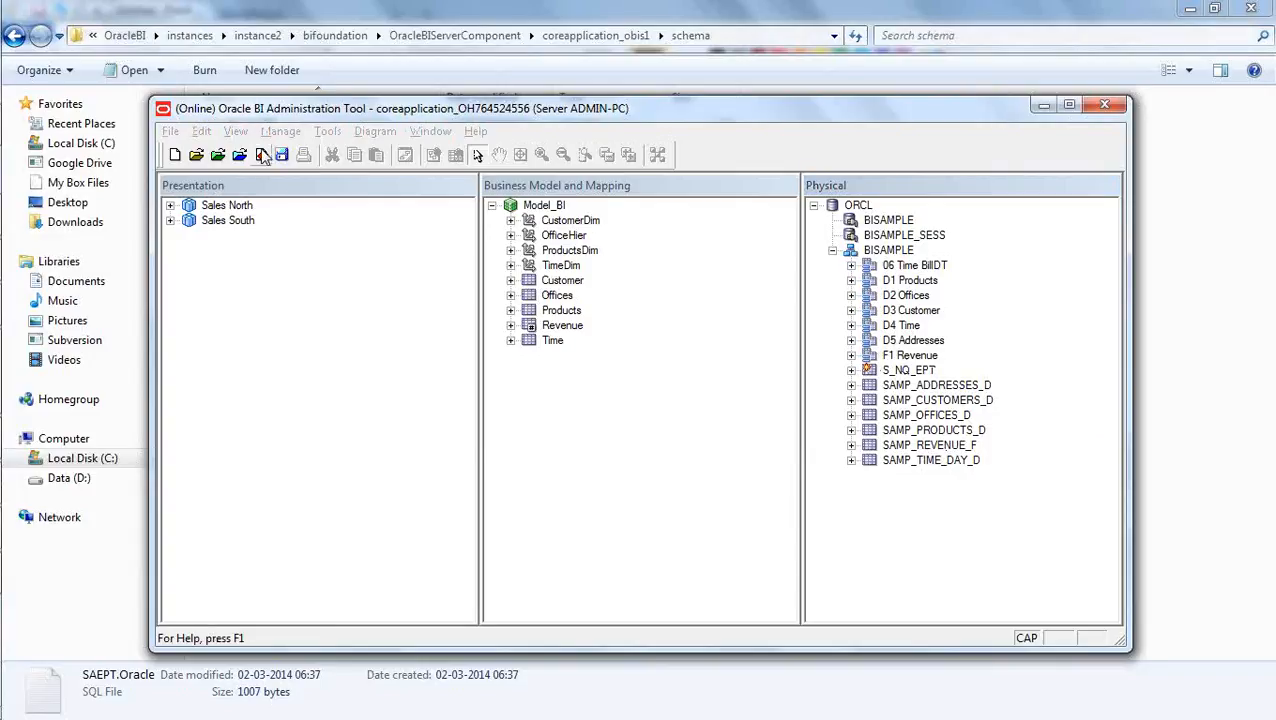
pyautogui.click(561, 423)
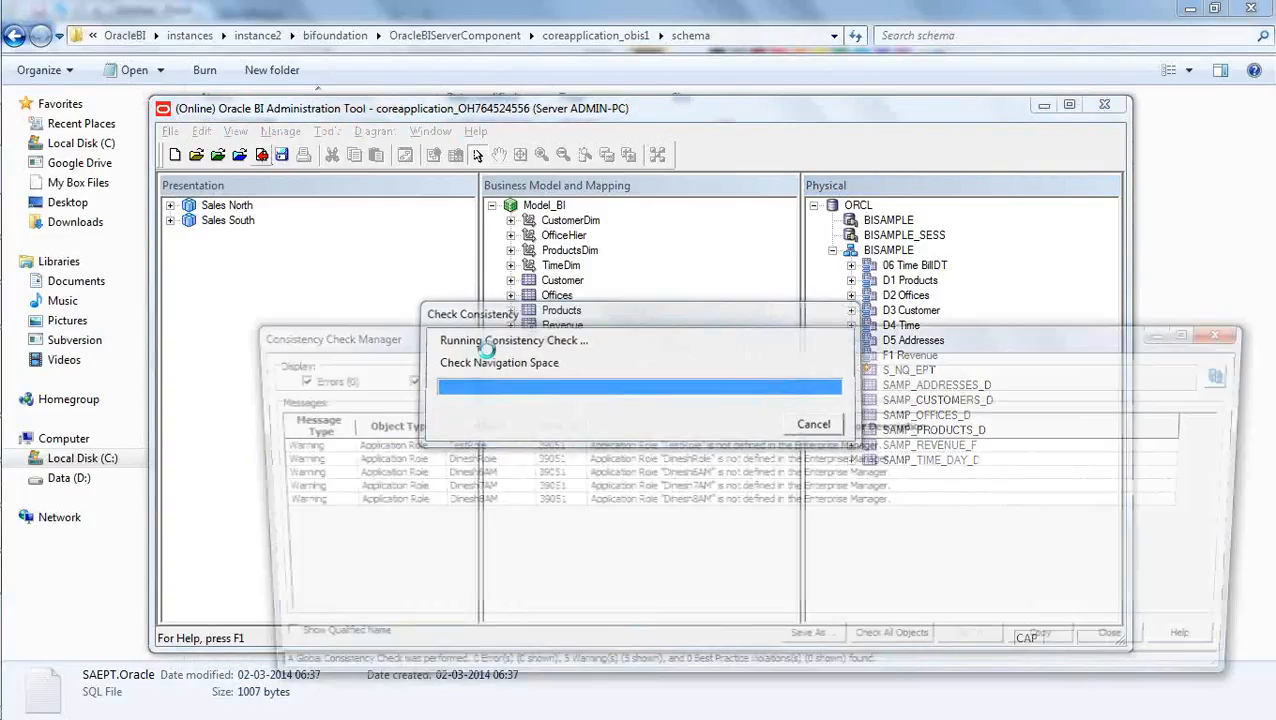
pyautogui.click(1136, 645)
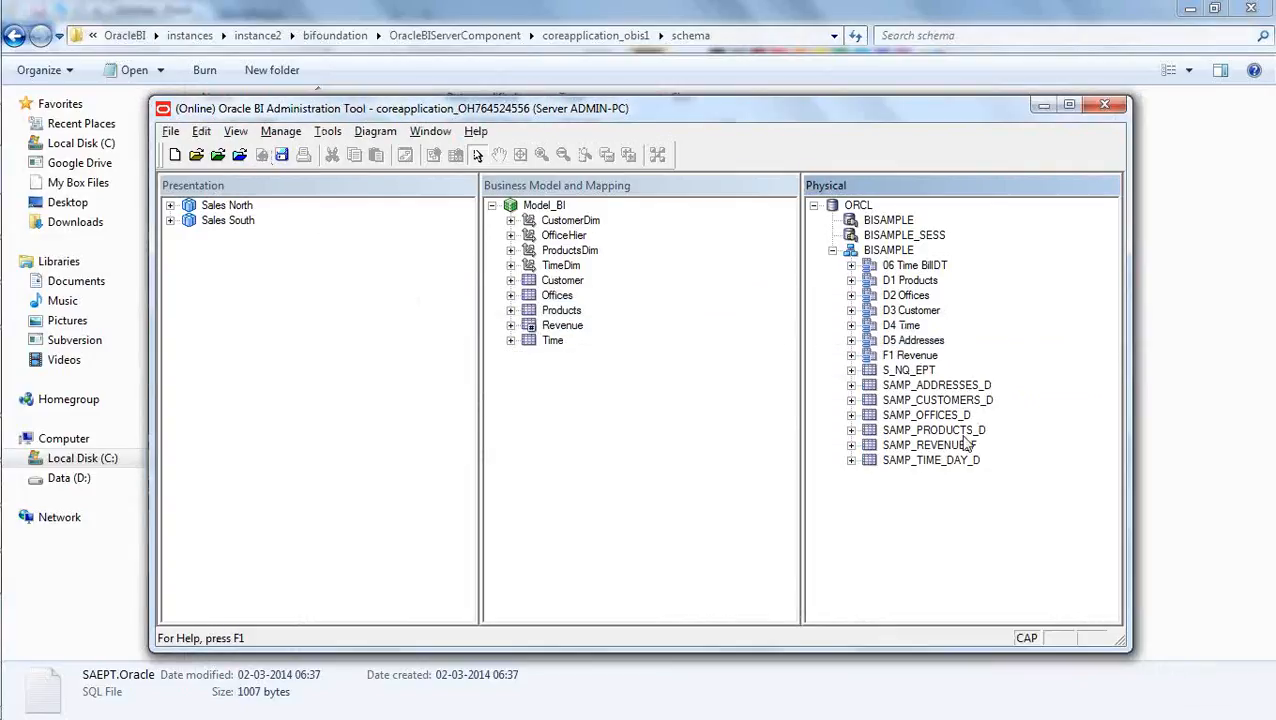
# - Register S_NQ_EPT as an event table with the Oracle BI Event Tables utility, accepting a polling frequency of 60 minutes
pyautogui.click(328, 131)
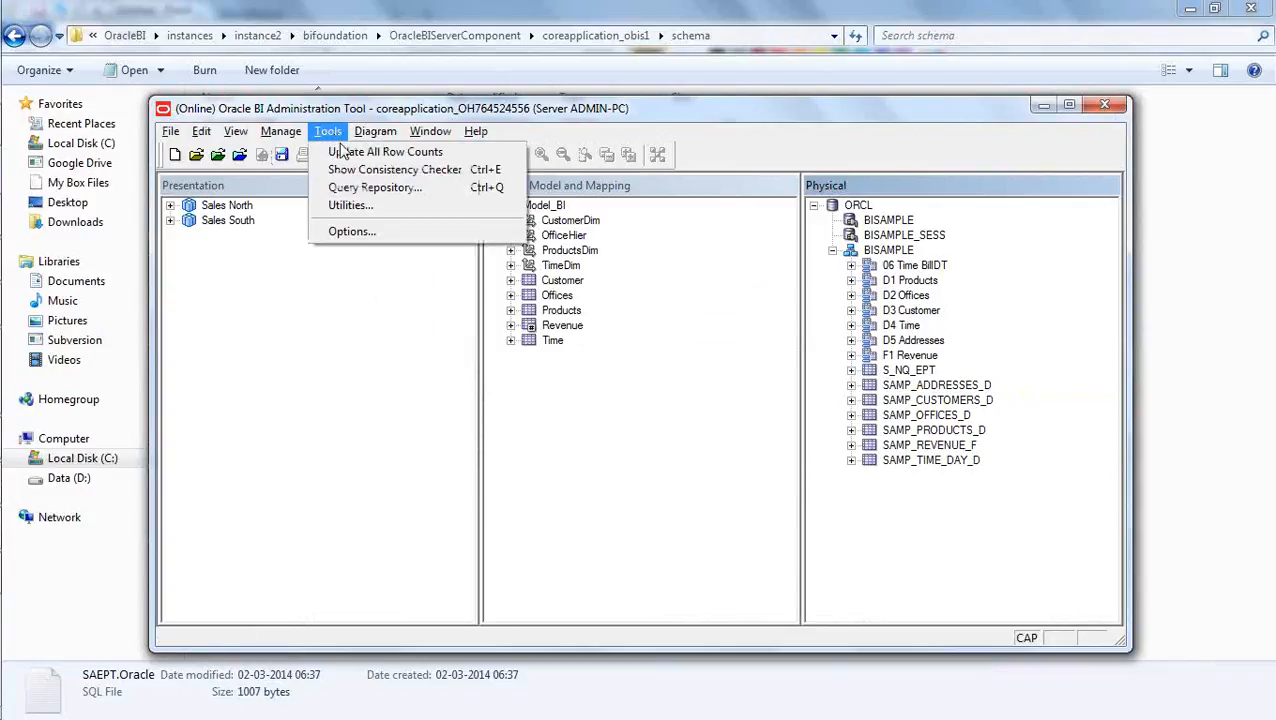
pyautogui.click(367, 211)
pyautogui.click(490, 300)
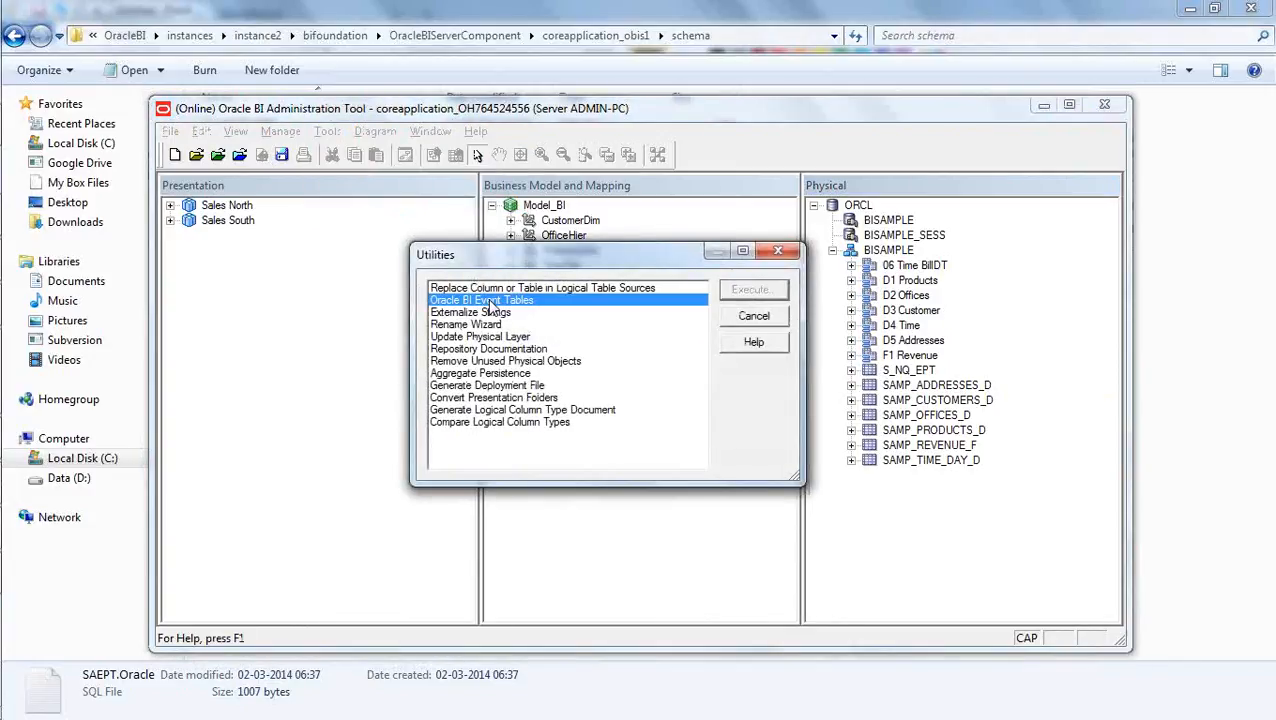
pyautogui.click(748, 290)
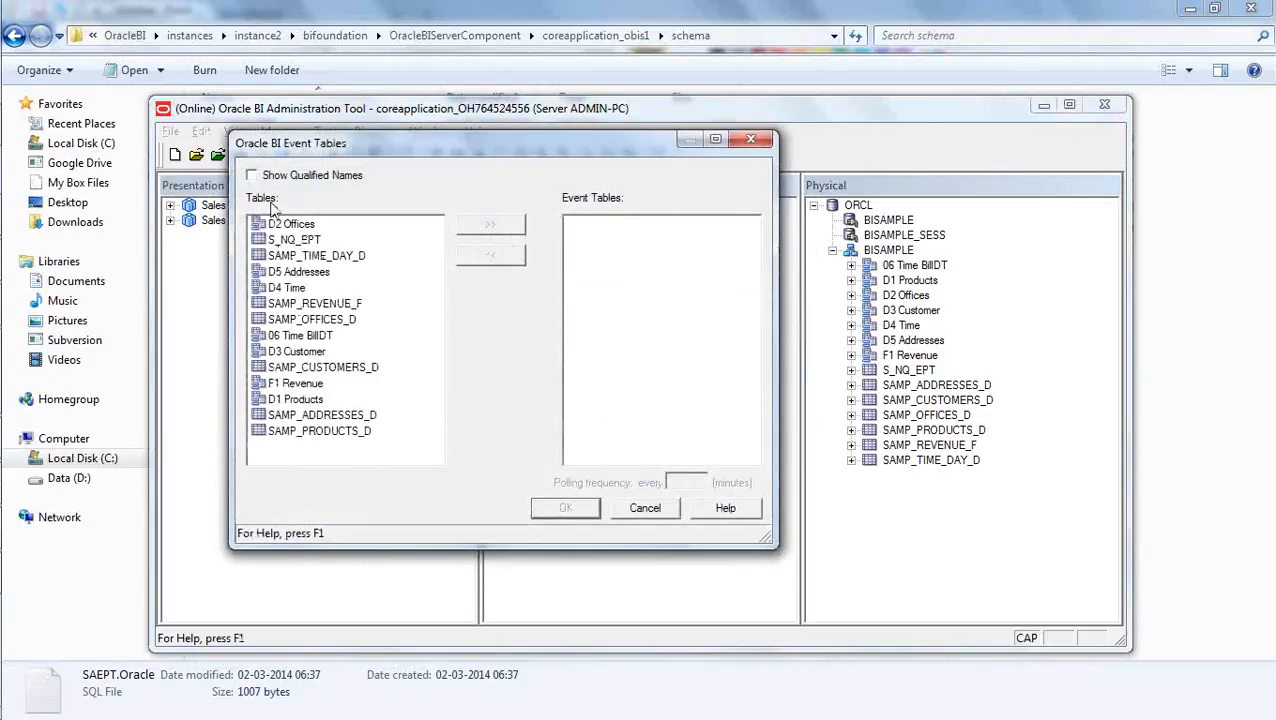
pyautogui.click(303, 240)
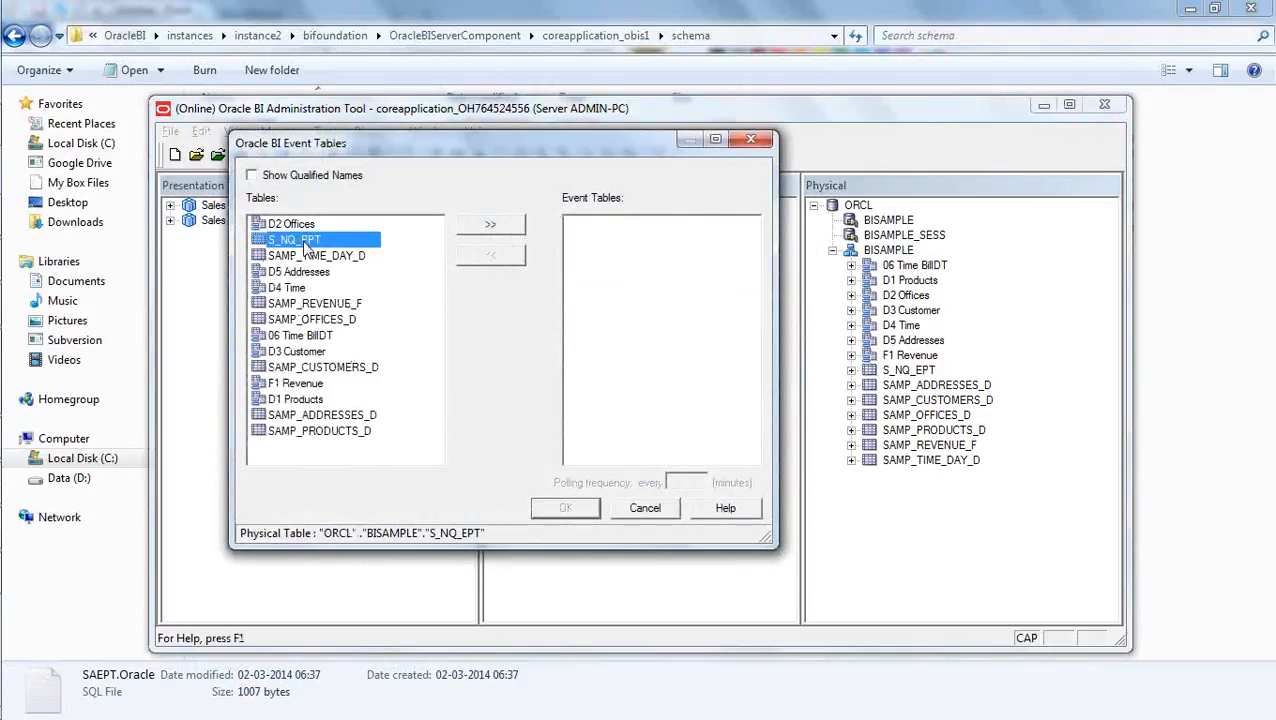
pyautogui.click(491, 226)
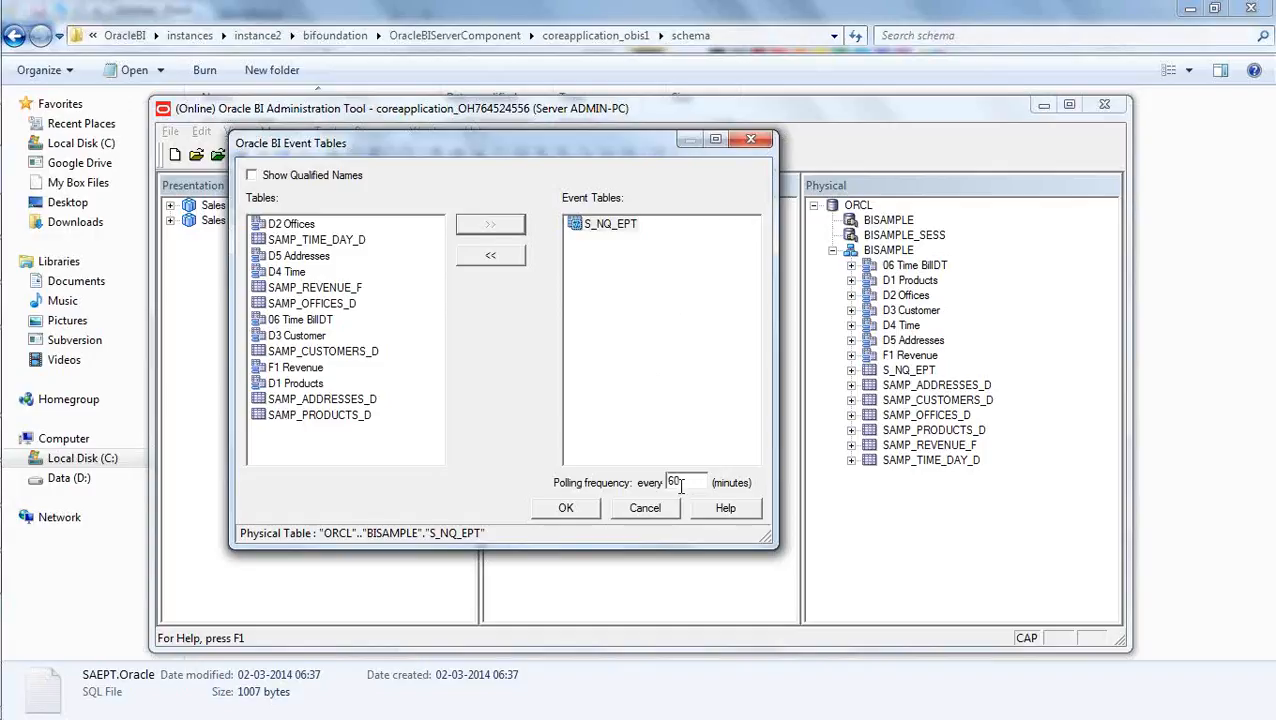
pyautogui.click(585, 512)
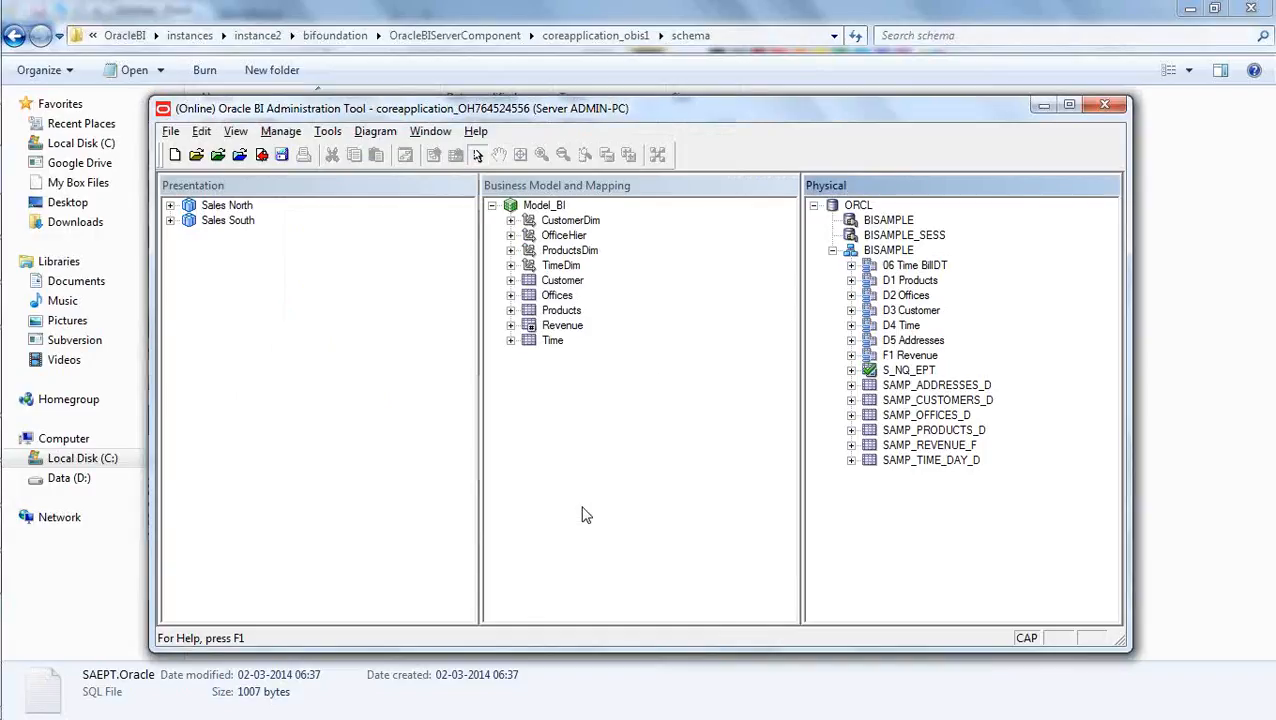
# - Check in the event table change with a consistency check, dismiss the check results and save the repository
pyautogui.click(617, 472)
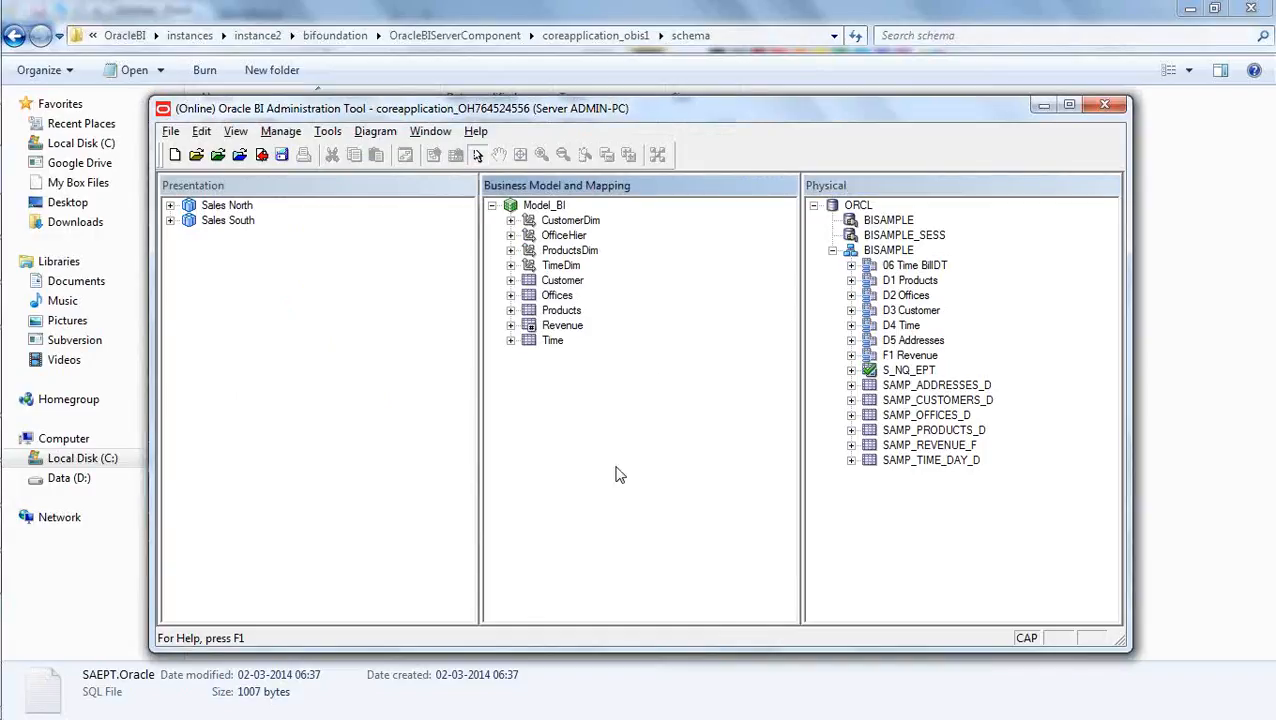
pyautogui.click(262, 155)
pyautogui.click(541, 427)
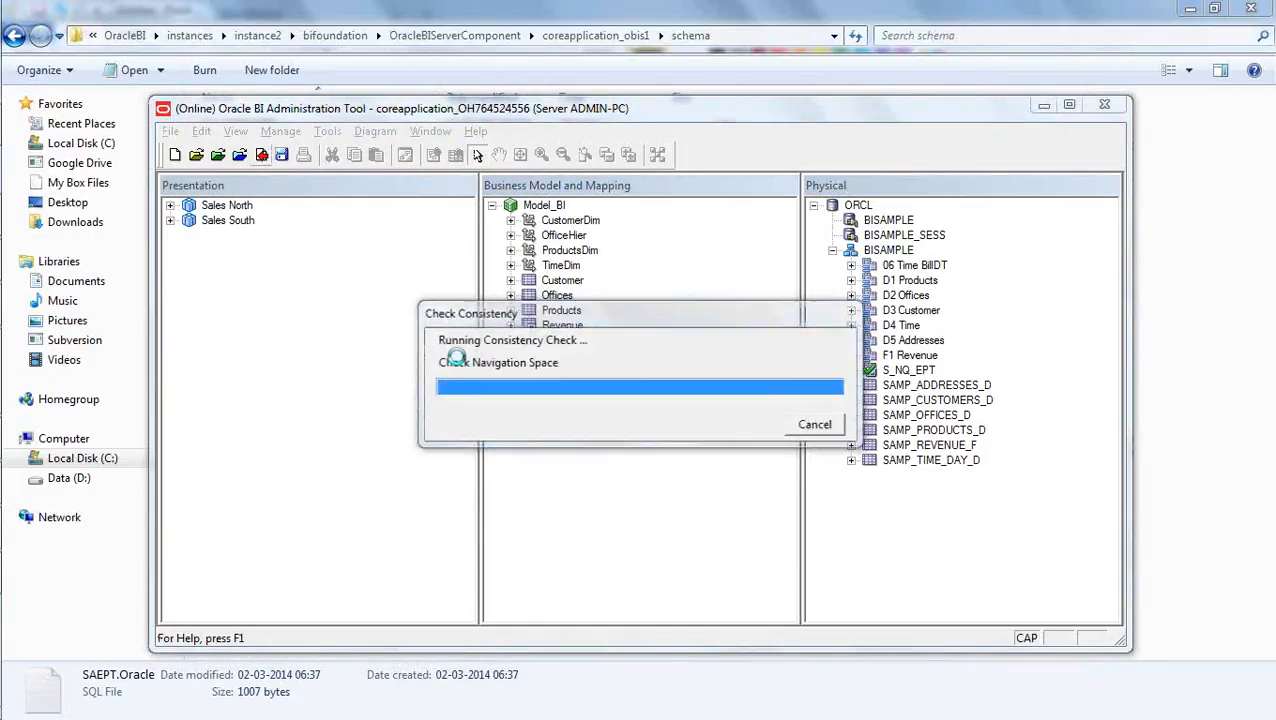
pyautogui.click(1137, 647)
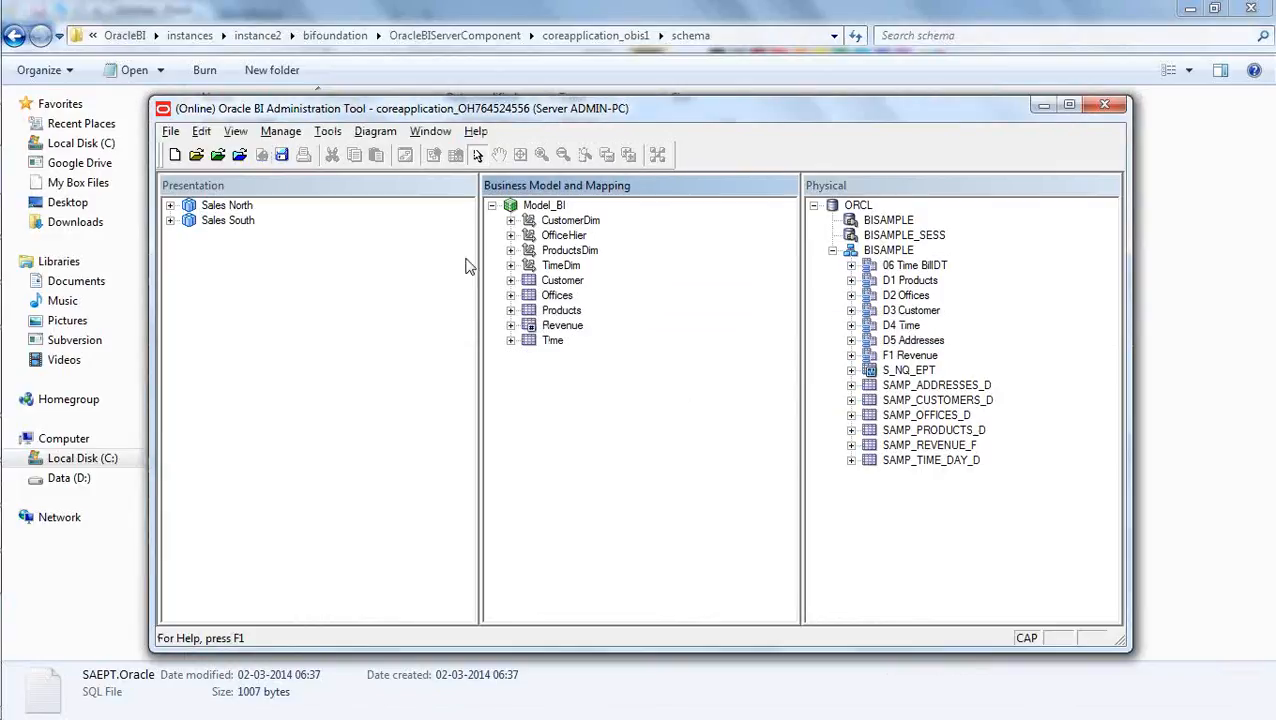
pyautogui.click(281, 155)
pyautogui.press('capslock')
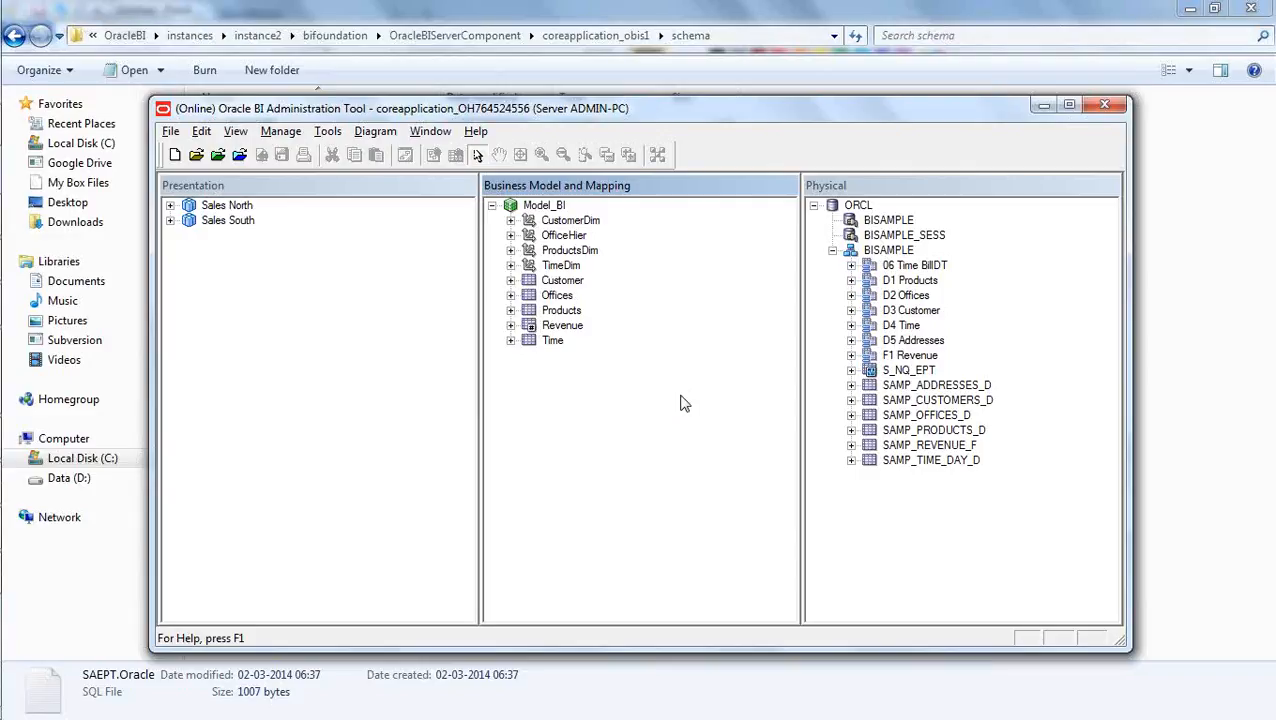